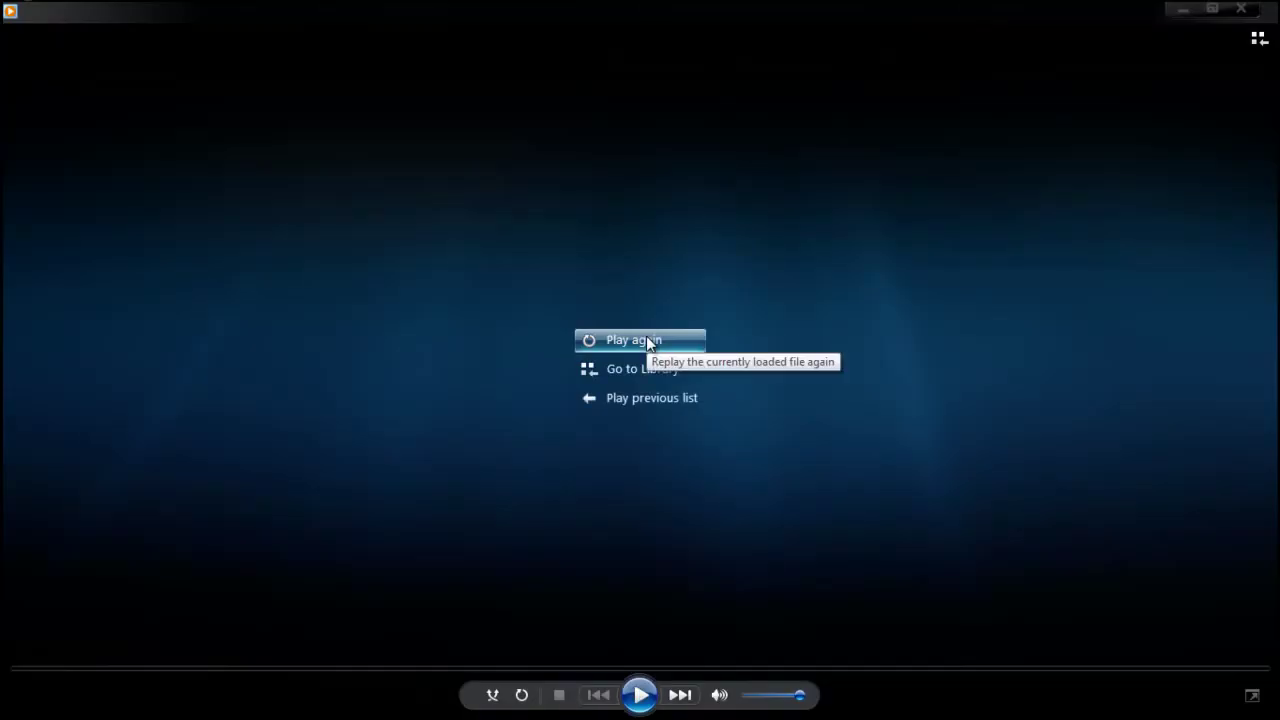
Step: Replay the finished door video and pause it on the title frame
left_click(646, 341)
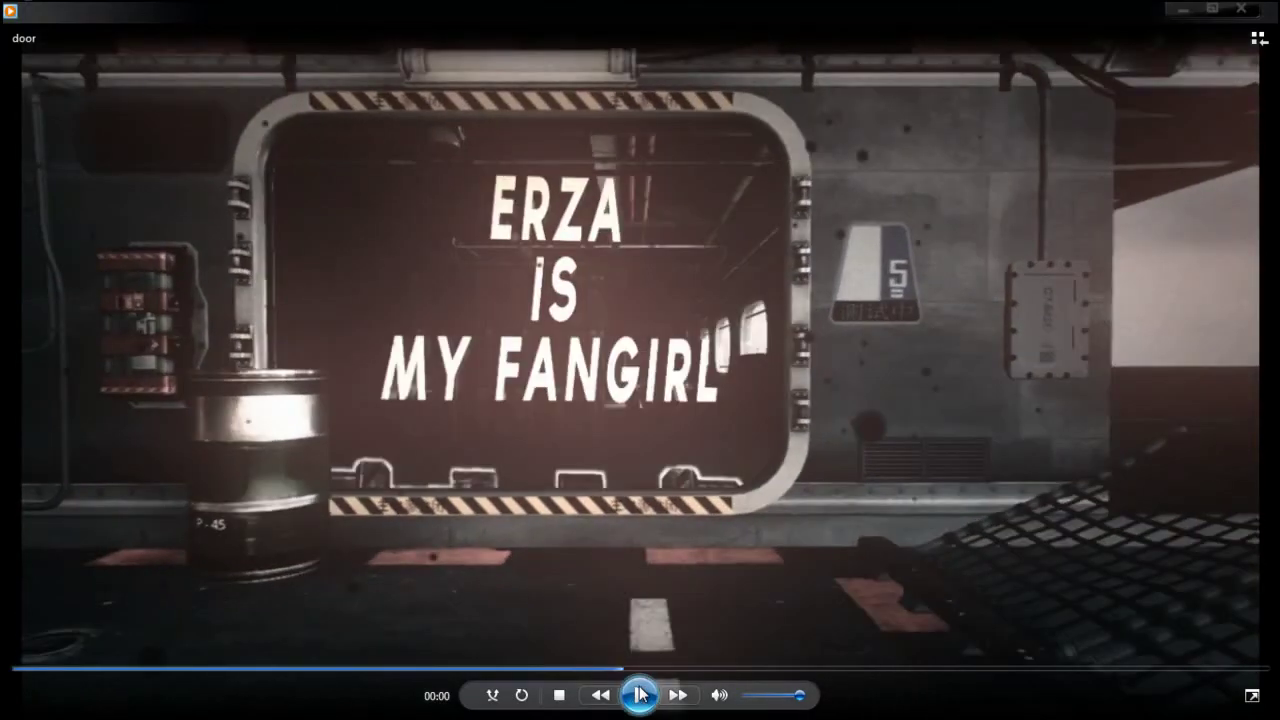
left_click(641, 694)
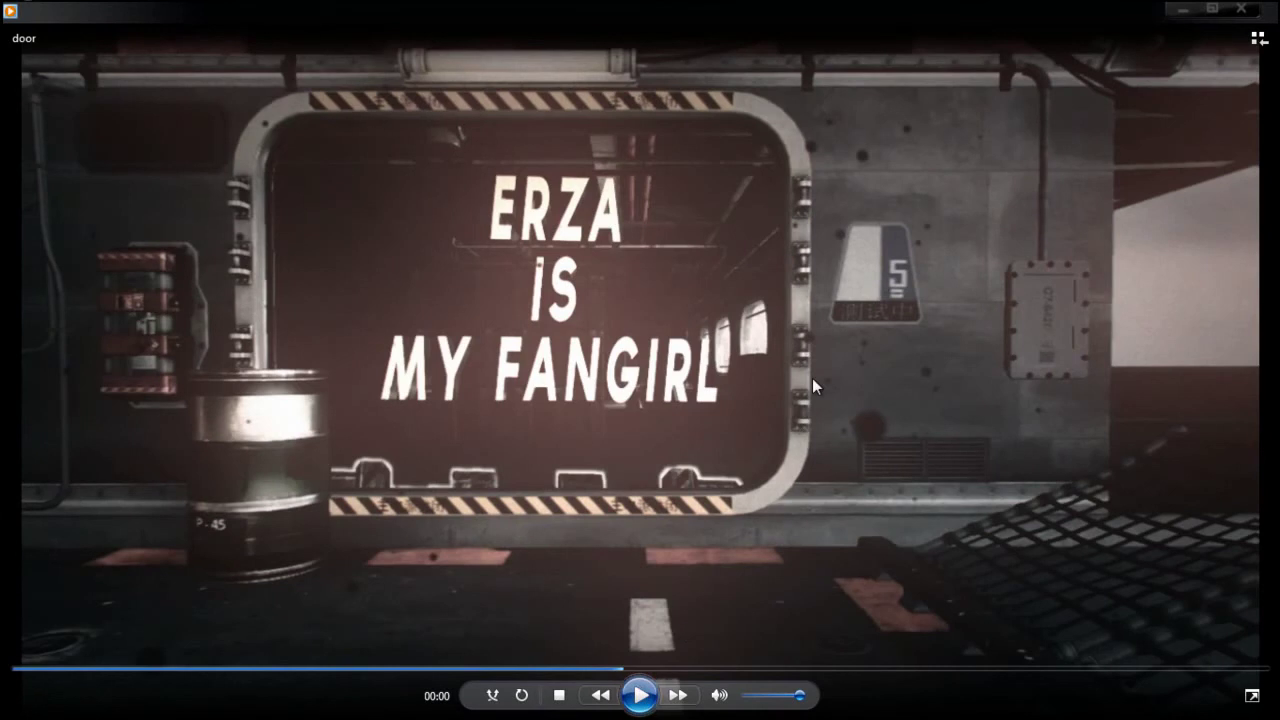
Step: Close Media Player, return to After Effects and hide Adjustment Layer 1's tint
left_click(1170, 14)
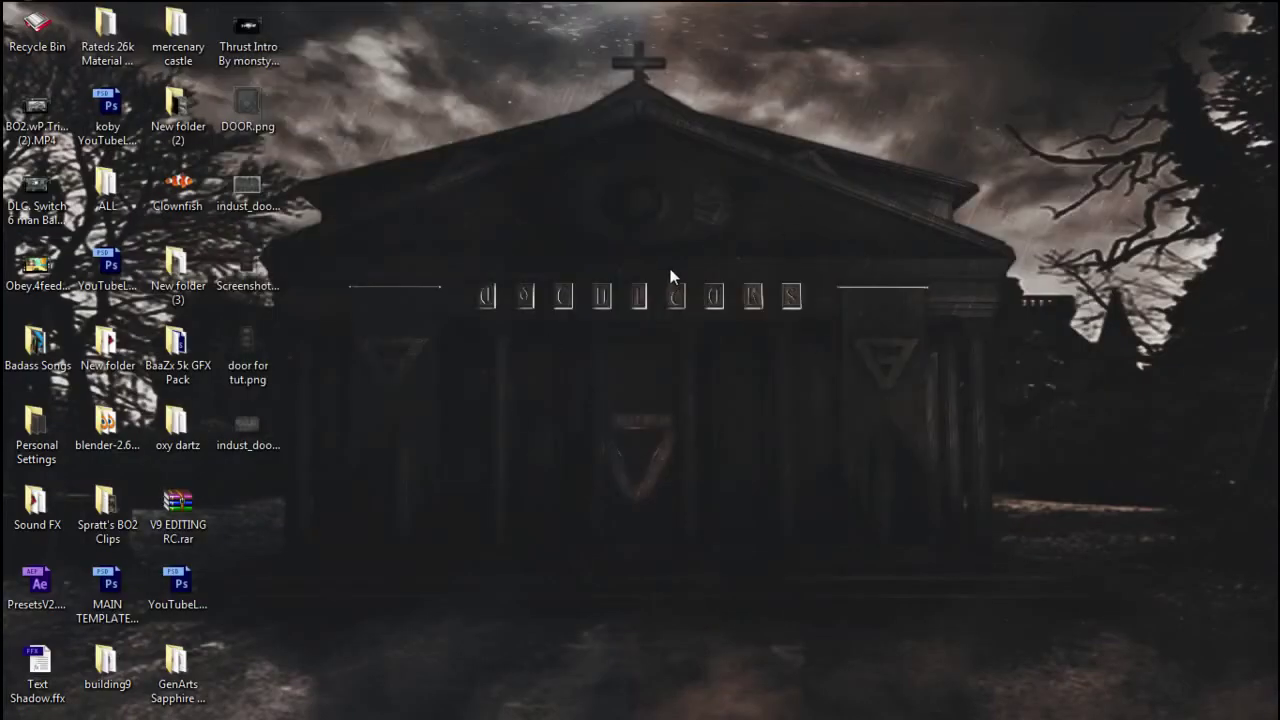
mouse_move(448, 12)
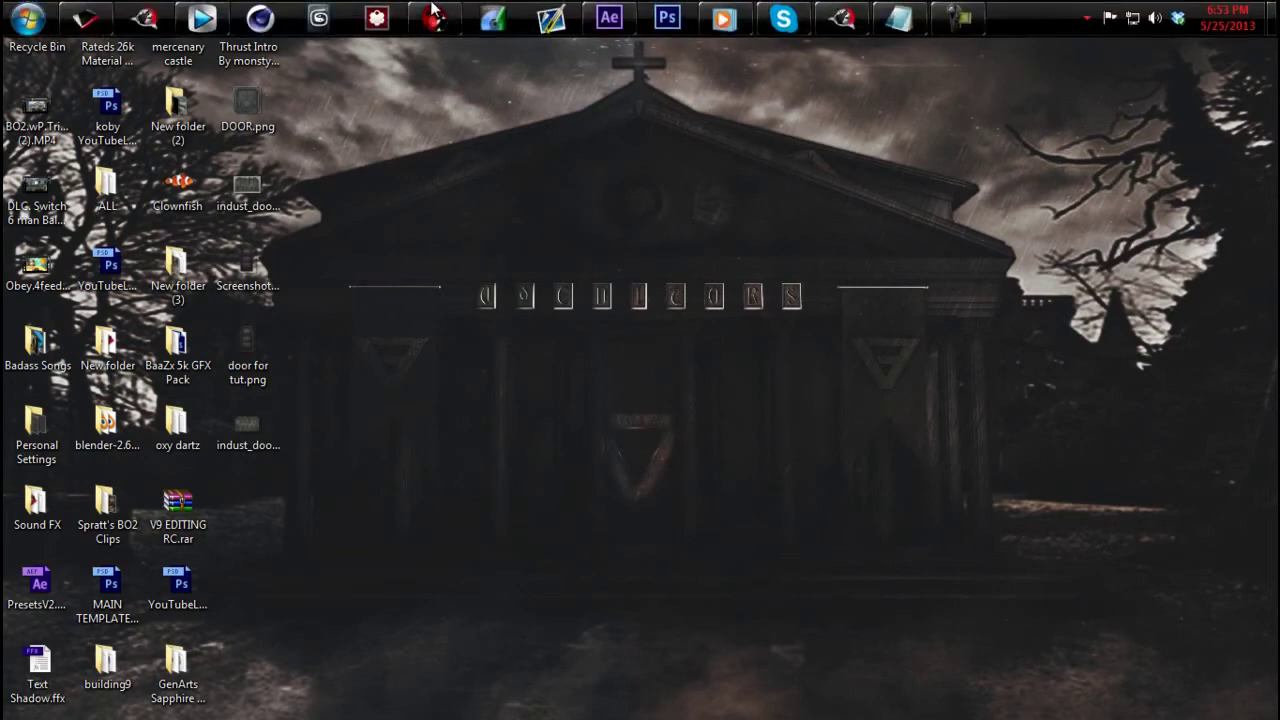
left_click(610, 18)
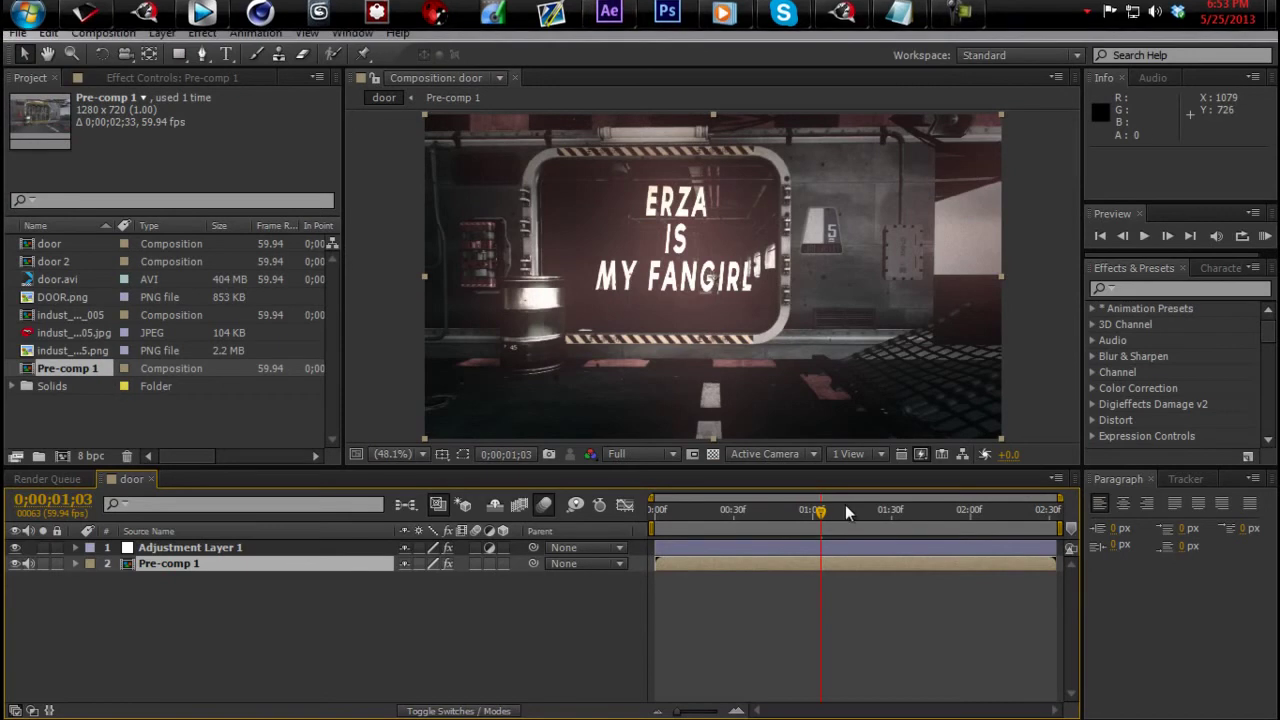
left_click(789, 510)
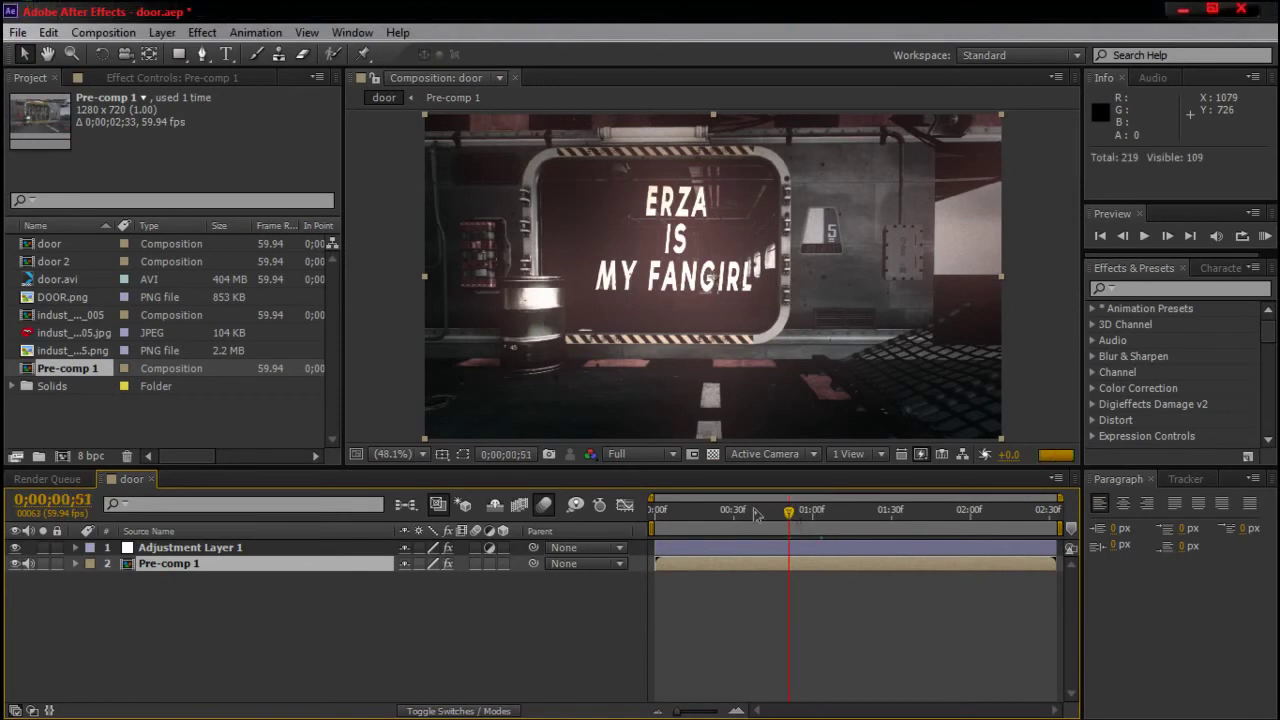
left_click(14, 548)
Step: Go back to frame 0;00;00;19 and build the door 3 composition from door.avi
left_click(757, 515)
left_click(720, 513)
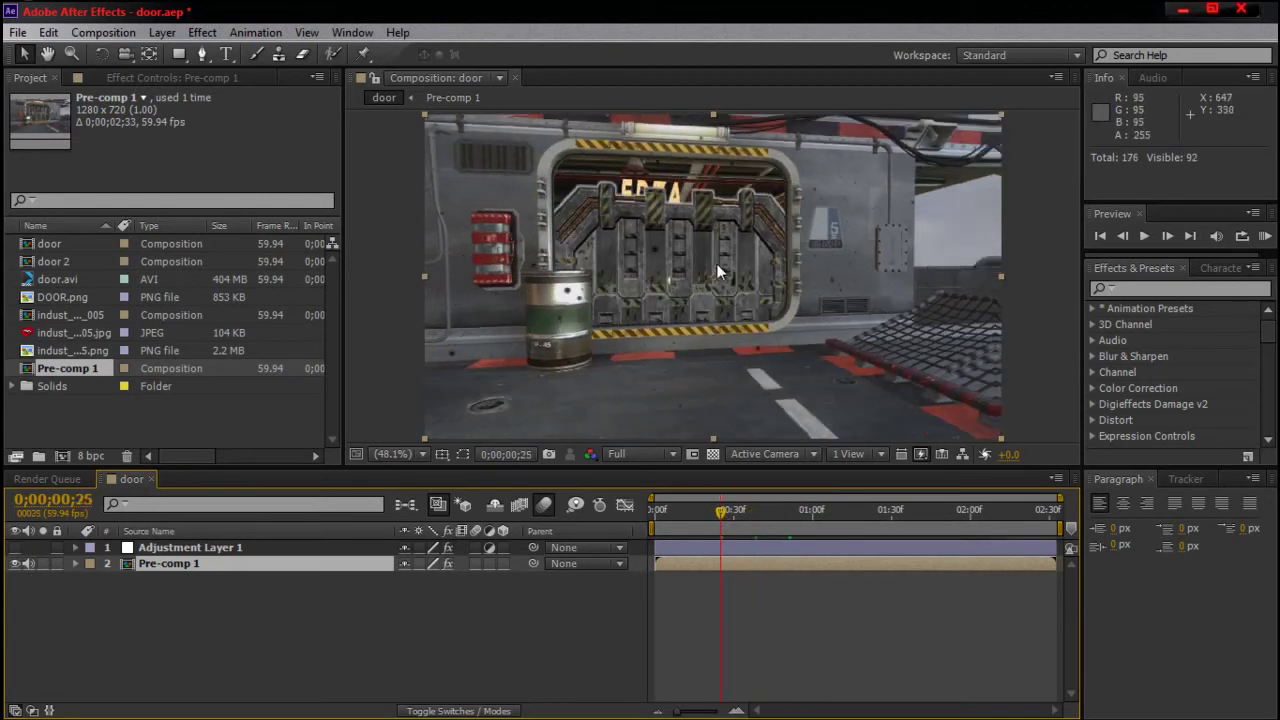
left_click(704, 513)
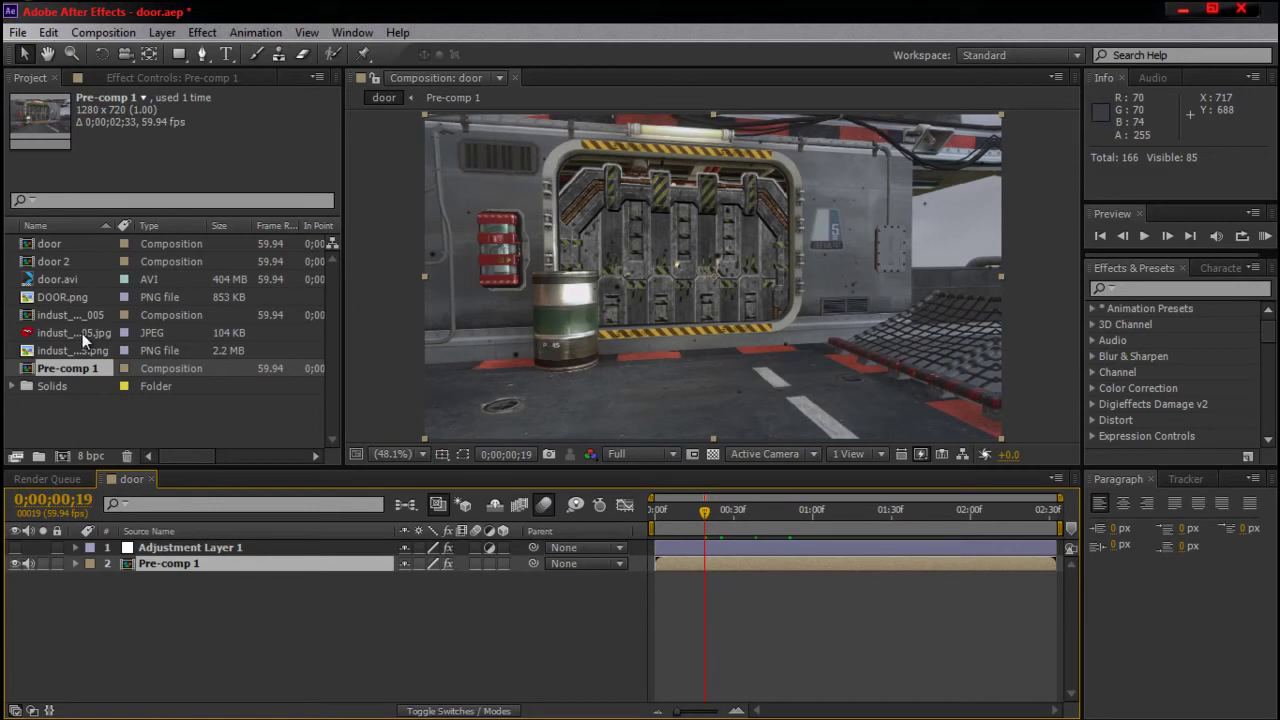
left_click_drag(57, 281, 63, 456)
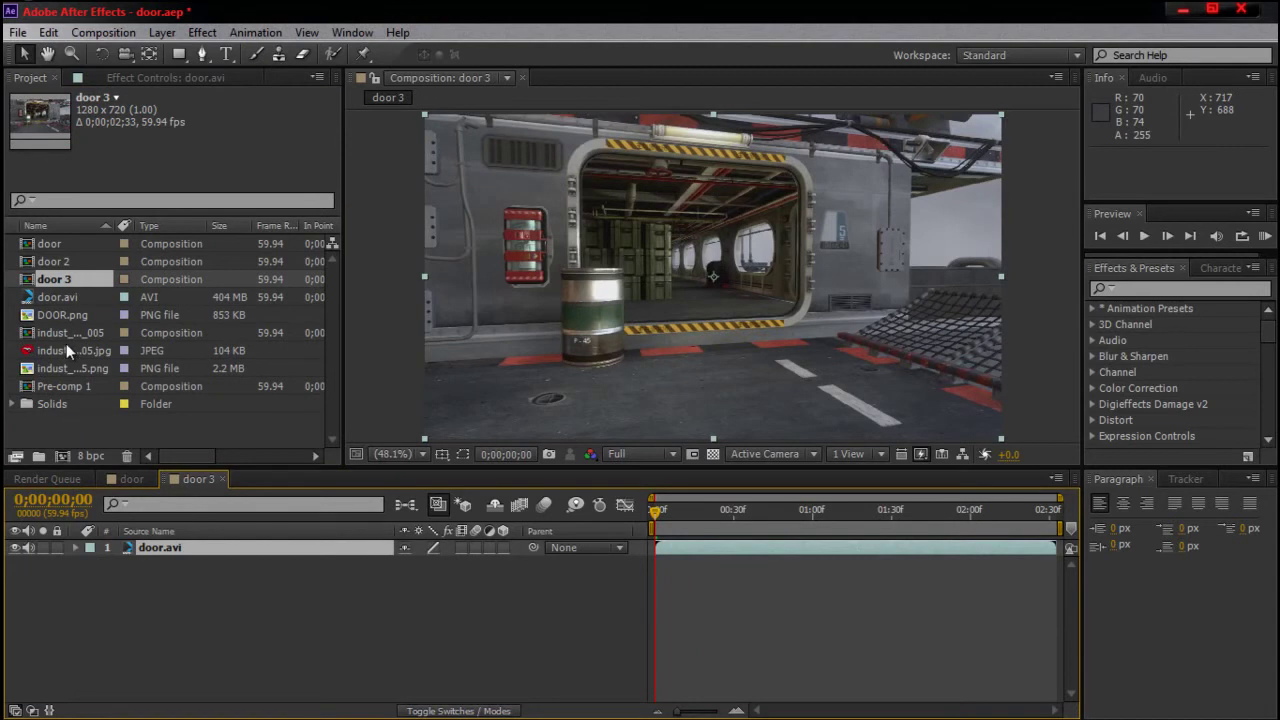
Step: Inspect the door, door 2, DOOR.png and indust_door_005 items in the Project panel
left_click(50, 263)
left_click(59, 244)
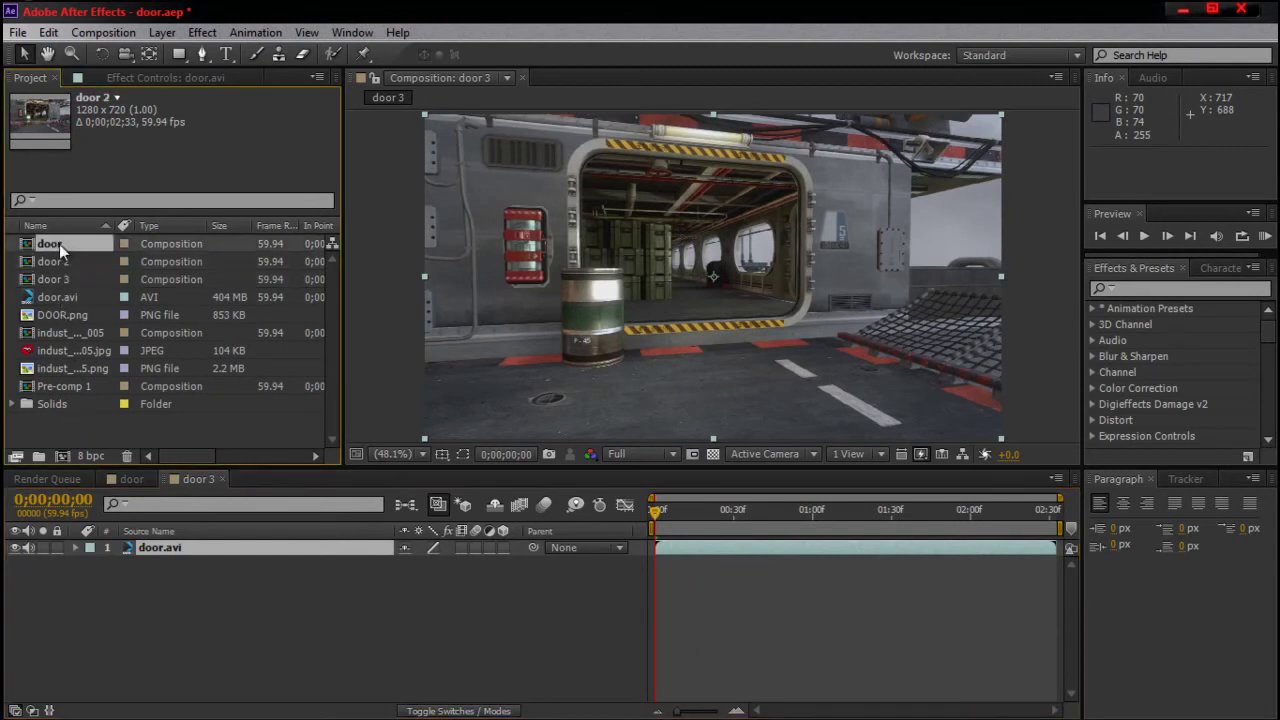
left_click(59, 259)
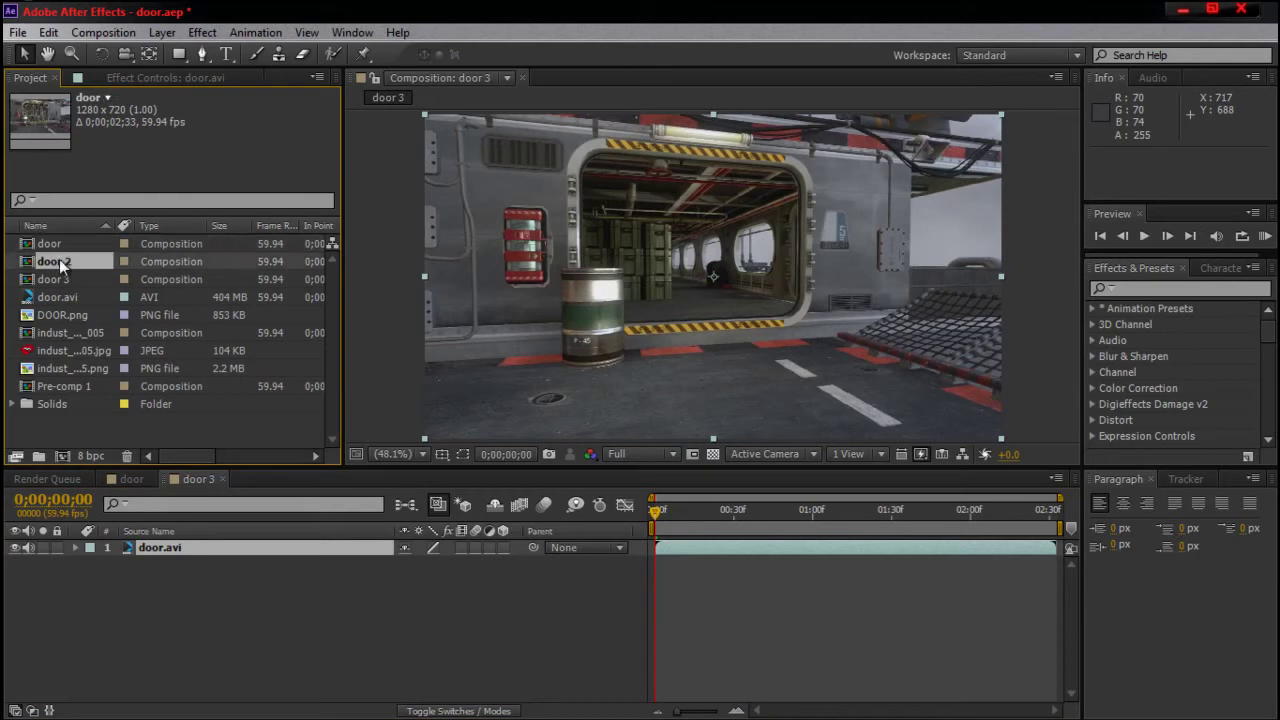
left_click(62, 314)
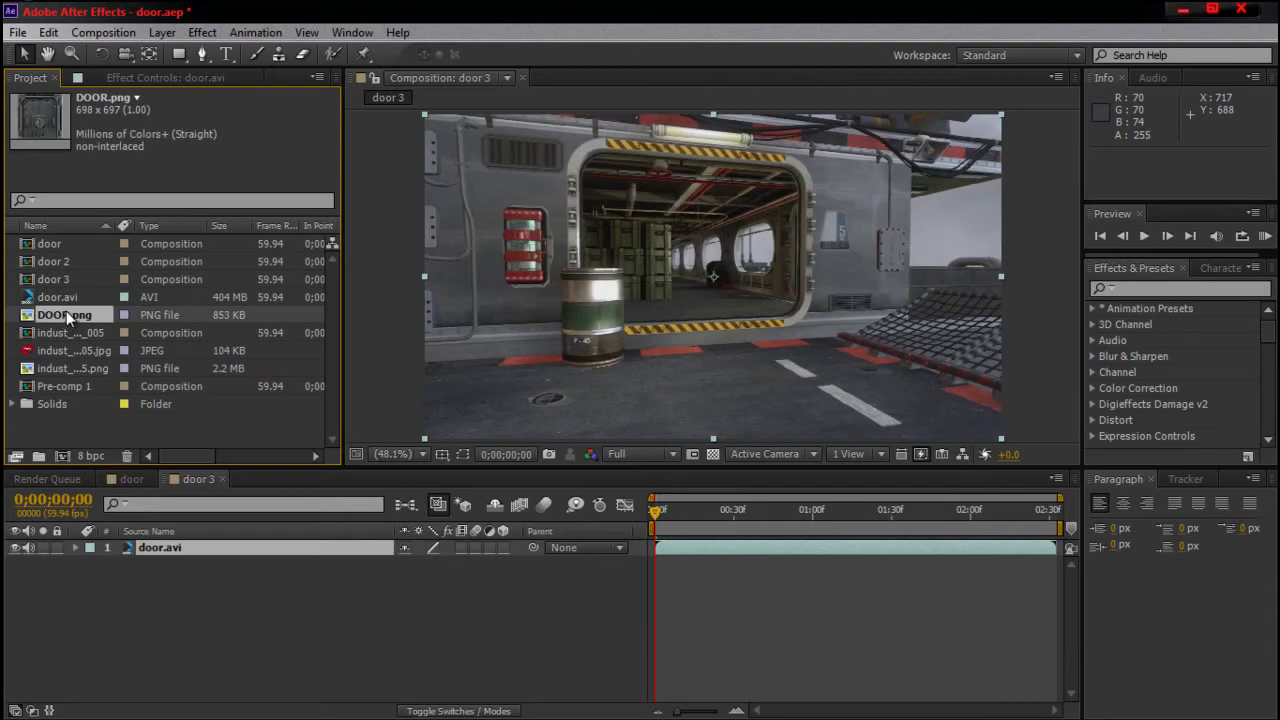
left_click(80, 333)
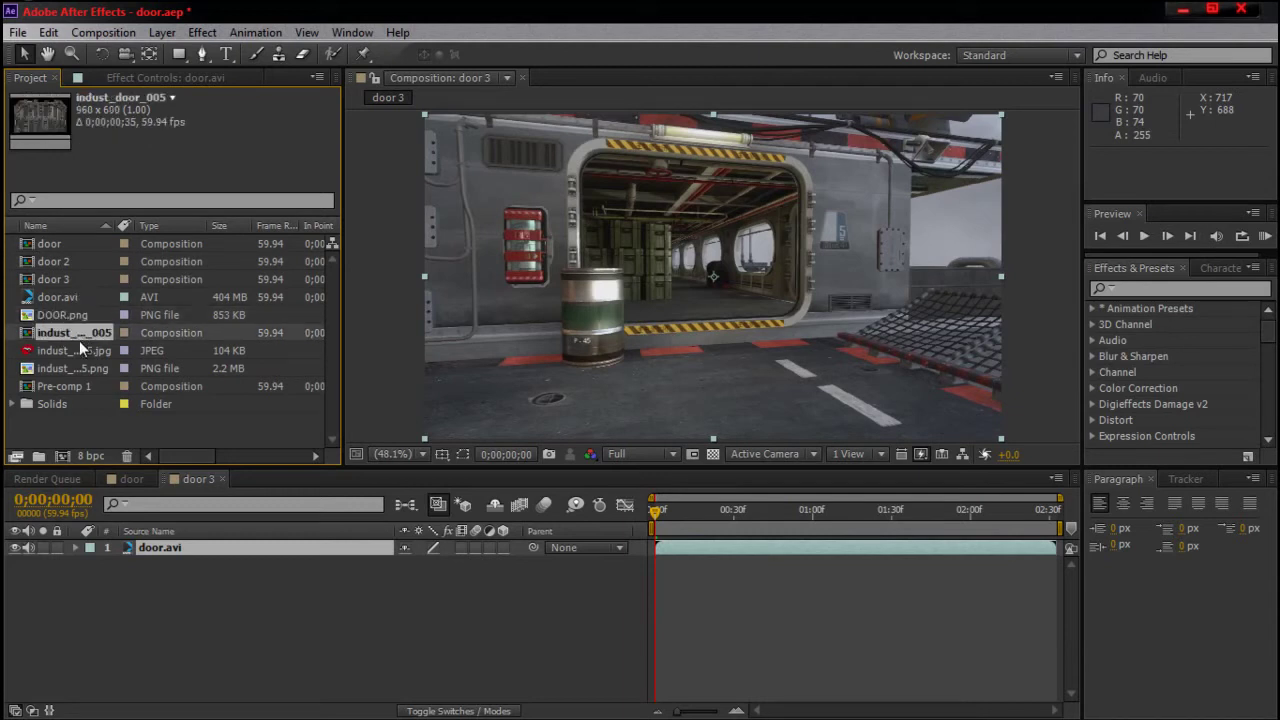
Step: Add indust_door_005.png above door.avi in door 3, hide it, and select door.avi
left_click_drag(74, 364, 186, 544)
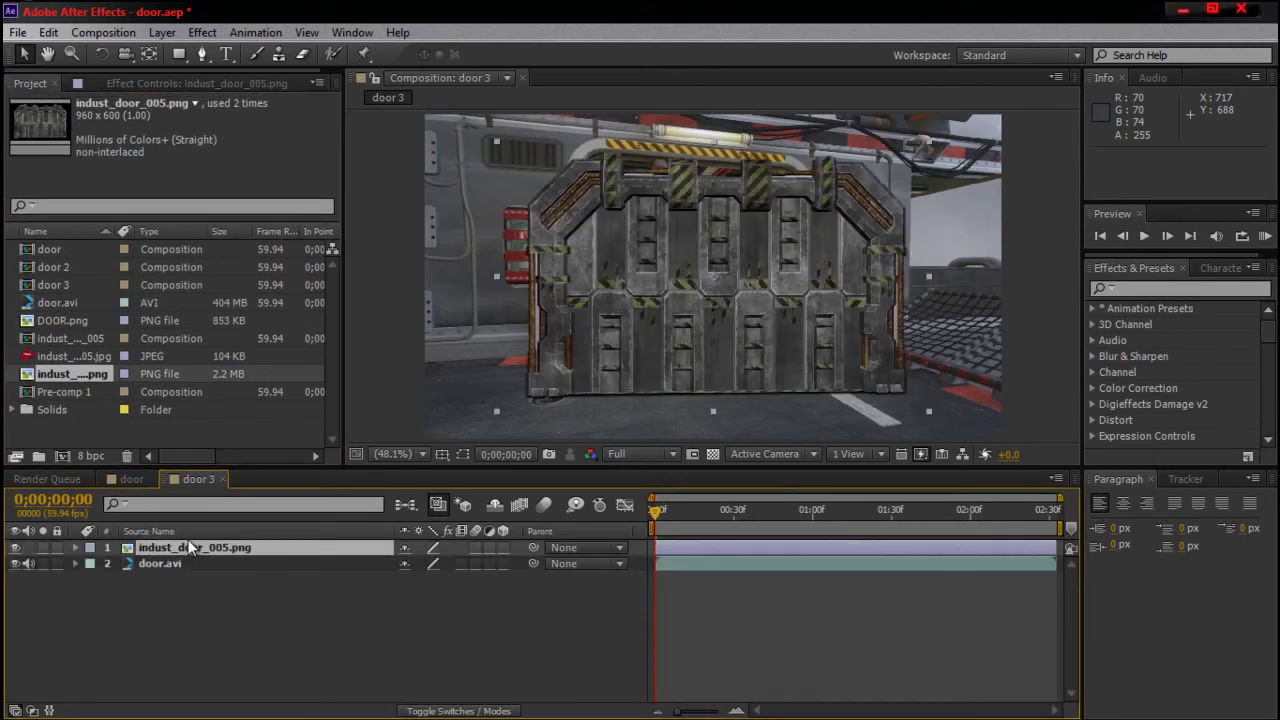
left_click(14, 547)
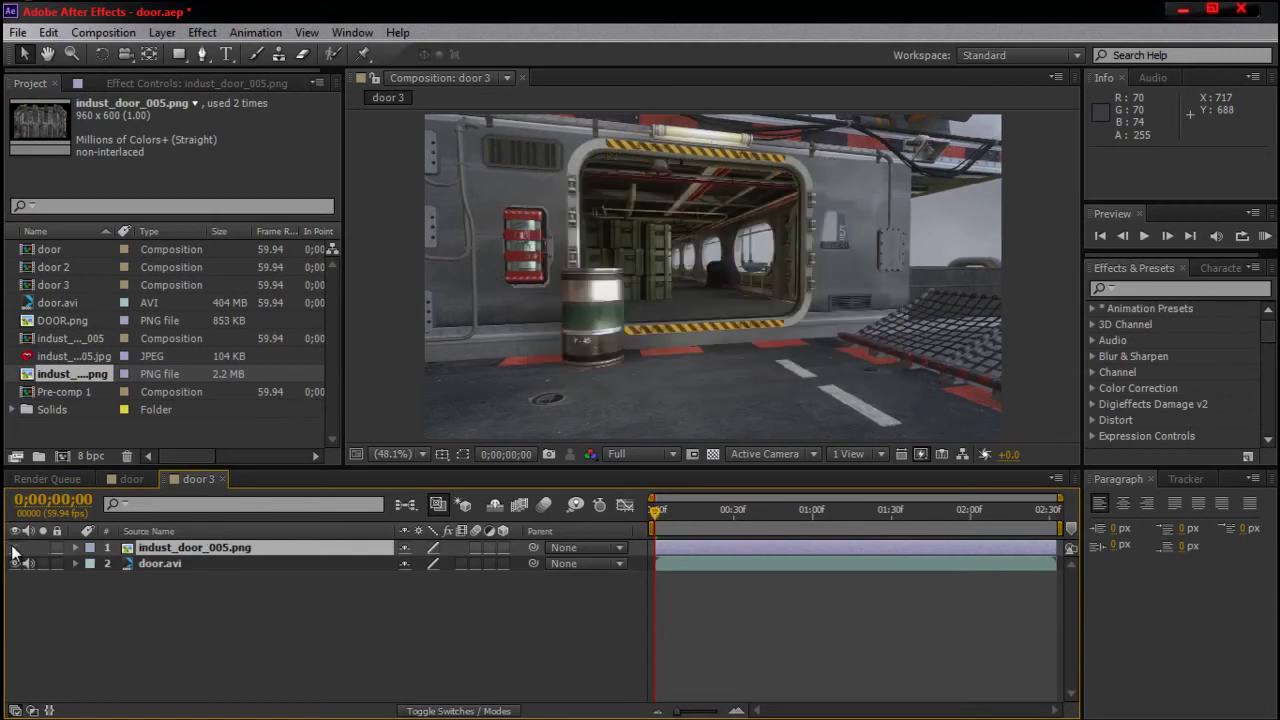
left_click(169, 565)
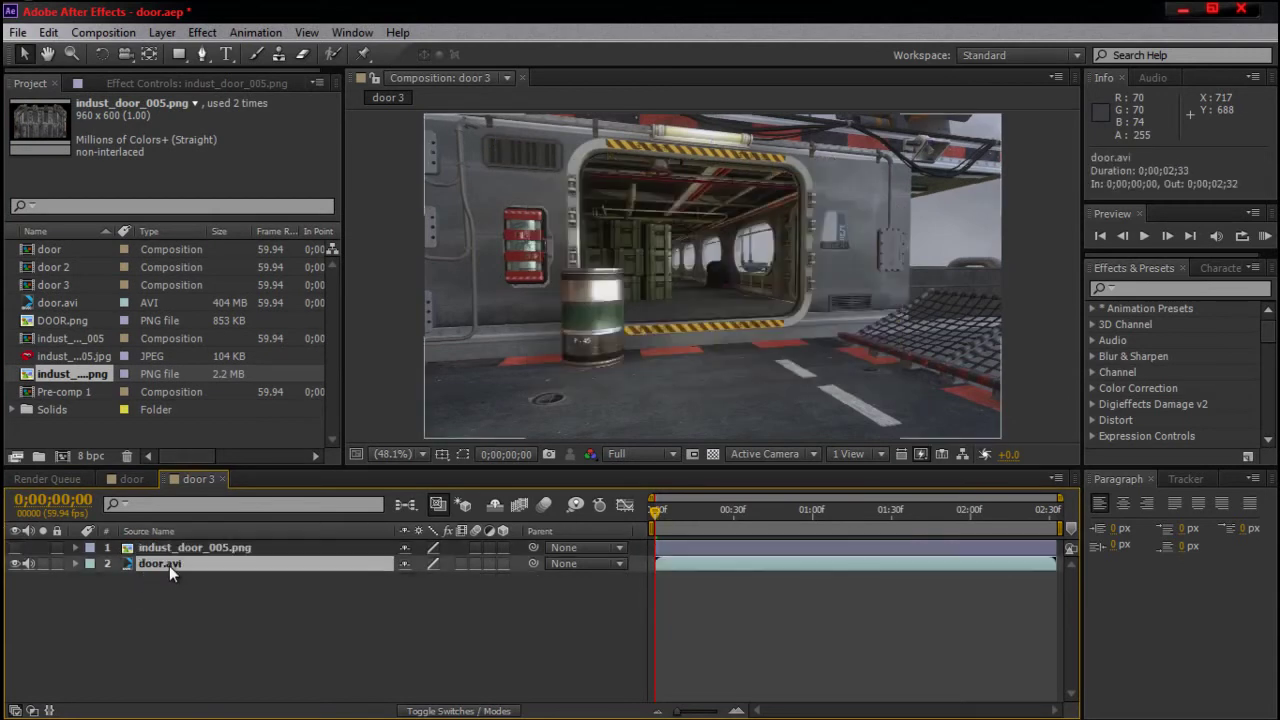
Step: Run Track Camera on door.avi, then create a null and camera from a doorway bottom-edge point
left_click(1186, 481)
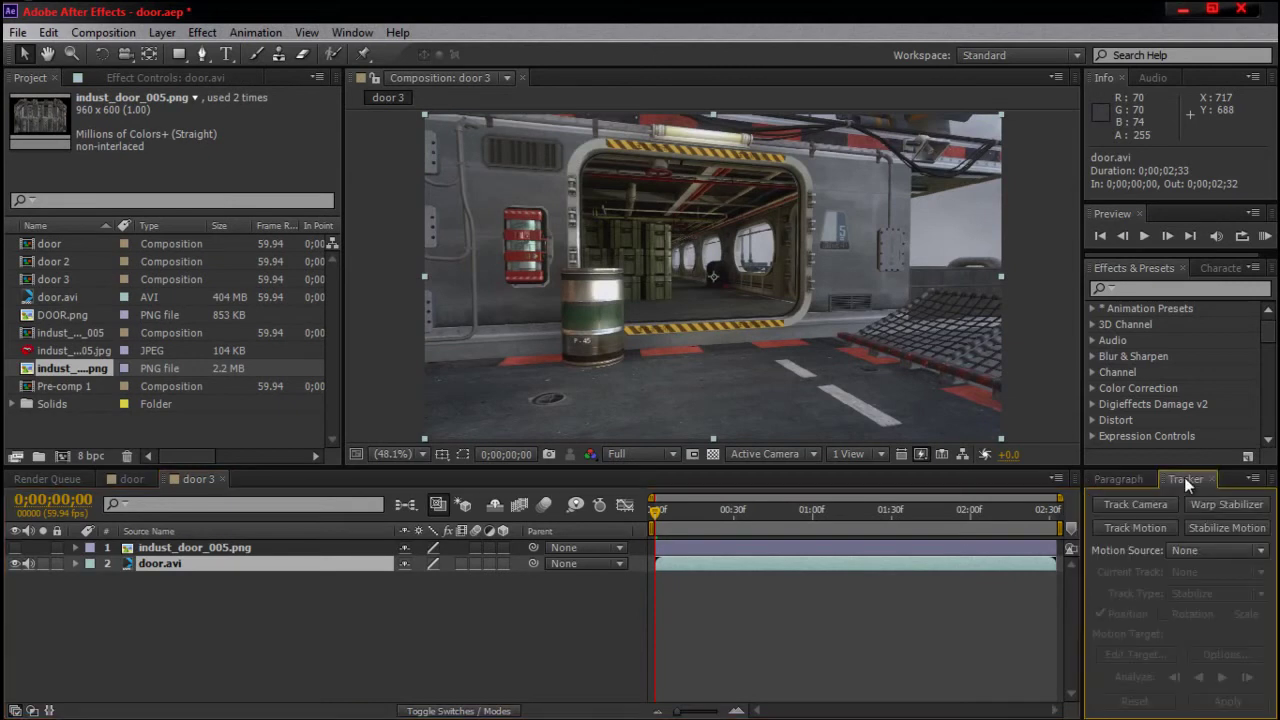
left_click(1127, 501)
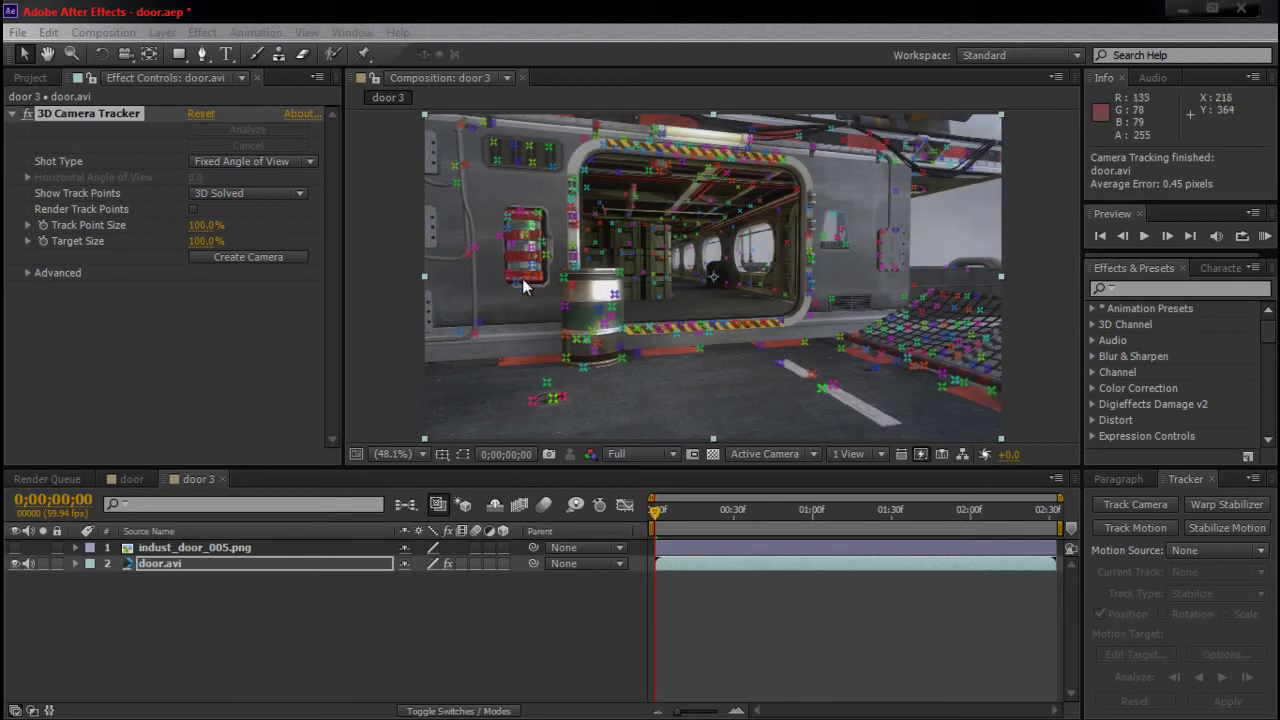
right_click(697, 333)
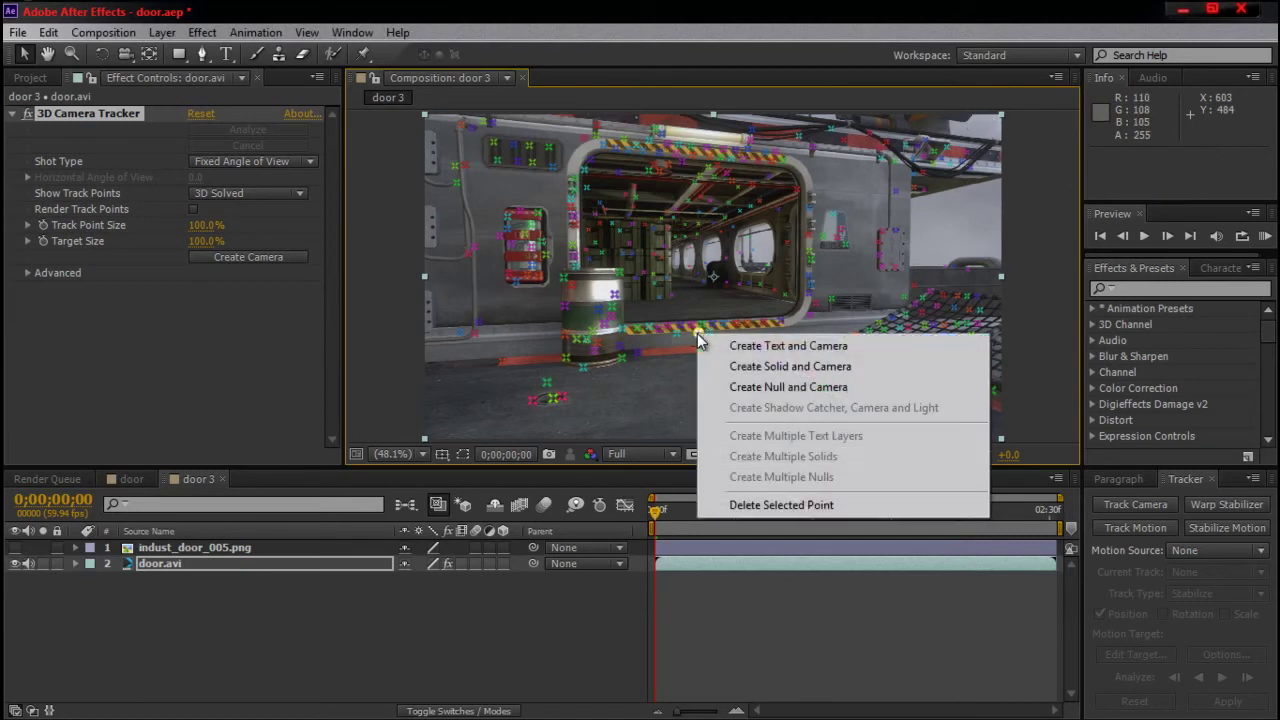
left_click(844, 390)
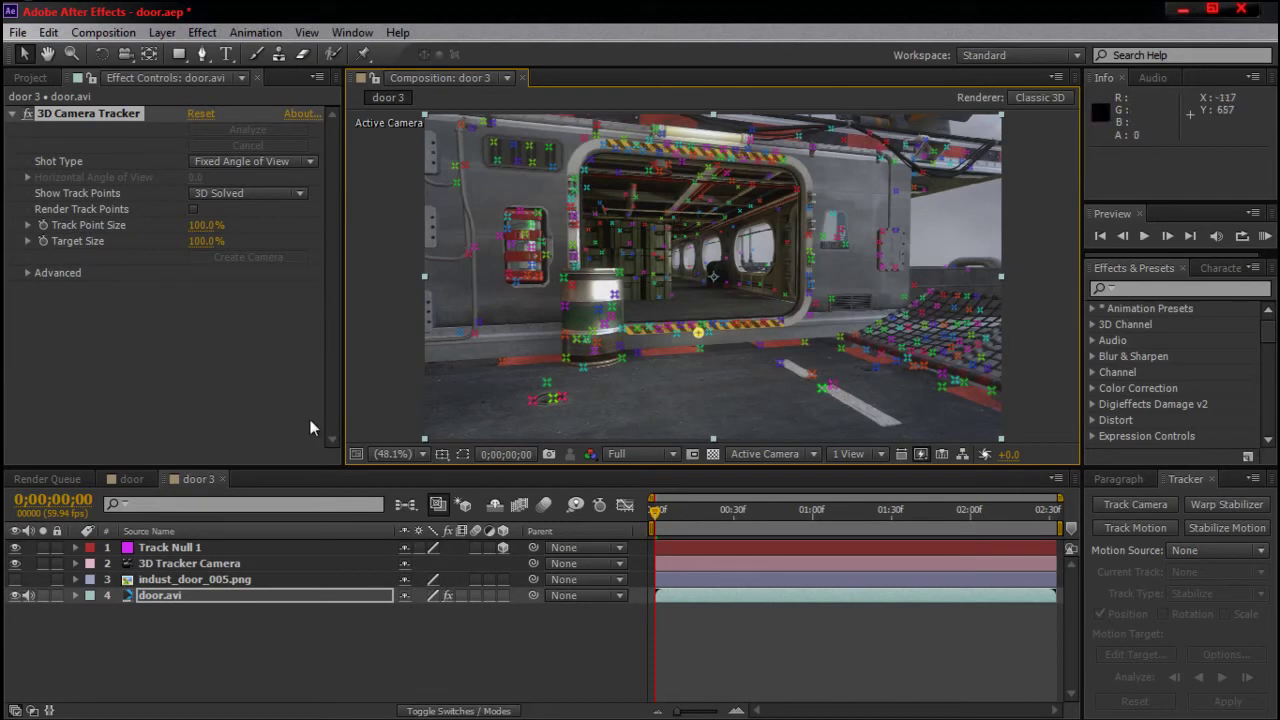
Step: Show indust_door_005.png, make it a 3D layer and reveal its Position
left_click(206, 582)
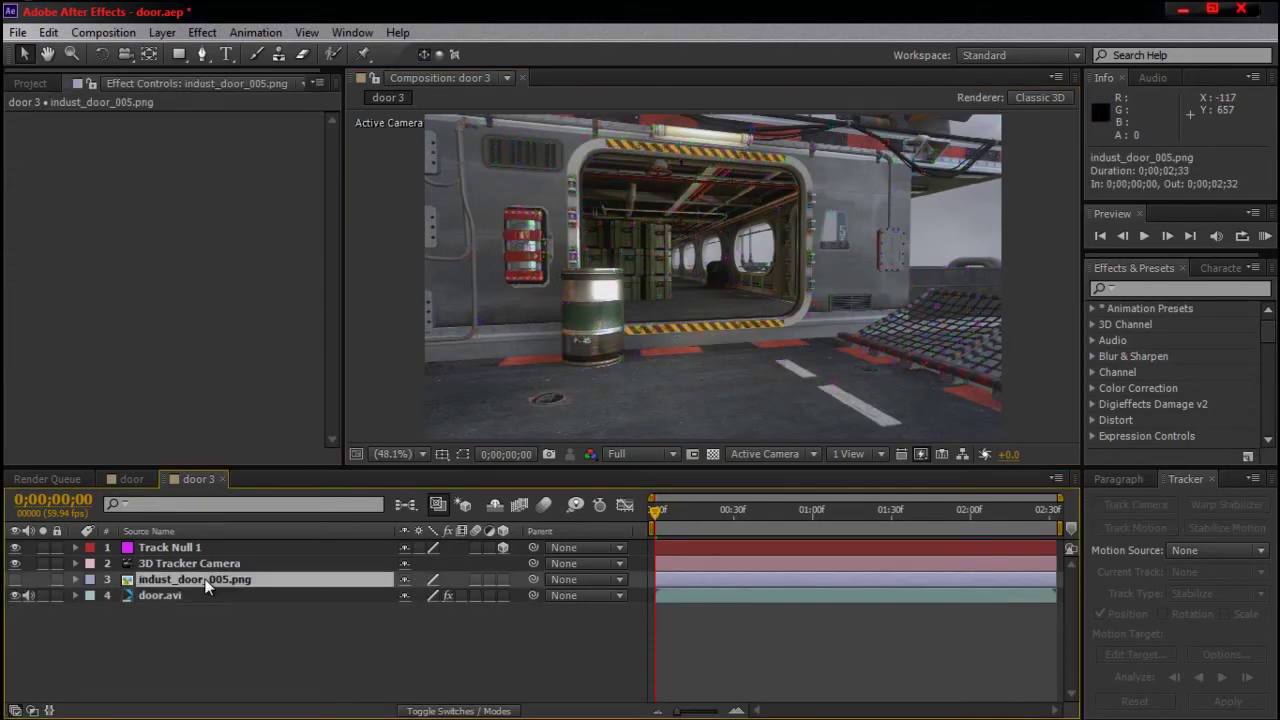
left_click(15, 579)
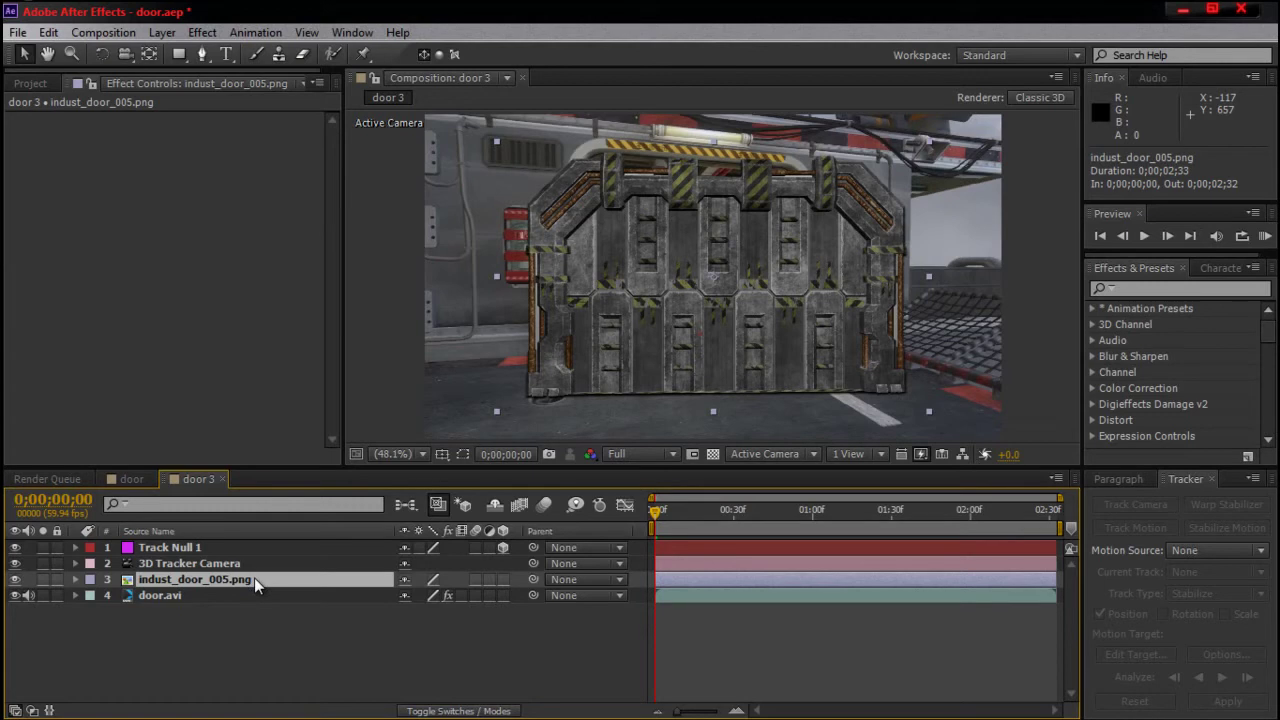
left_click(502, 579)
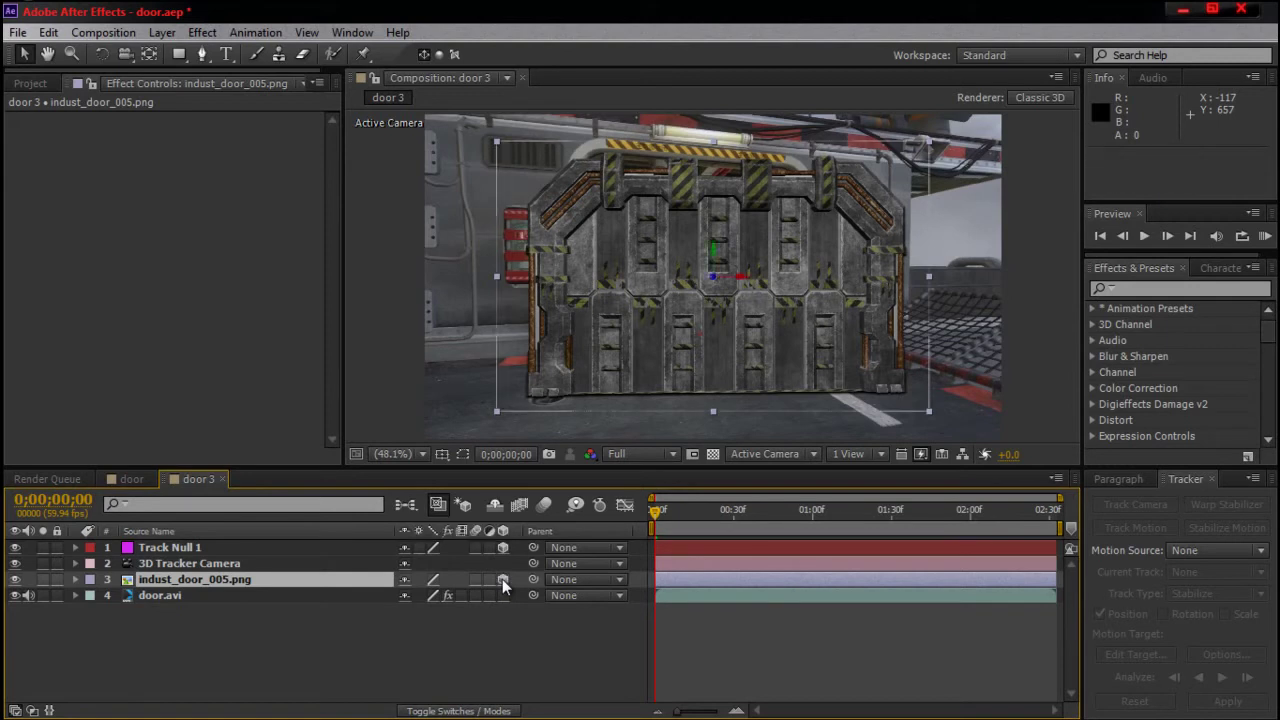
left_click(221, 579)
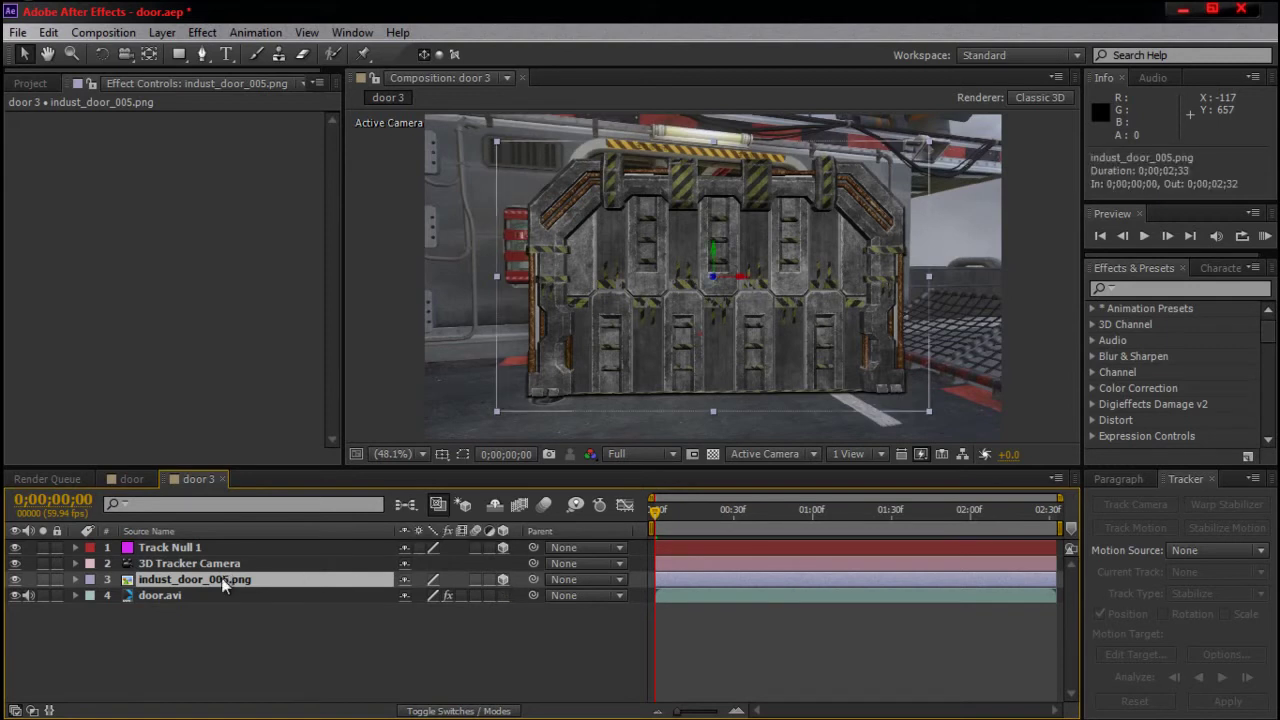
key("p")
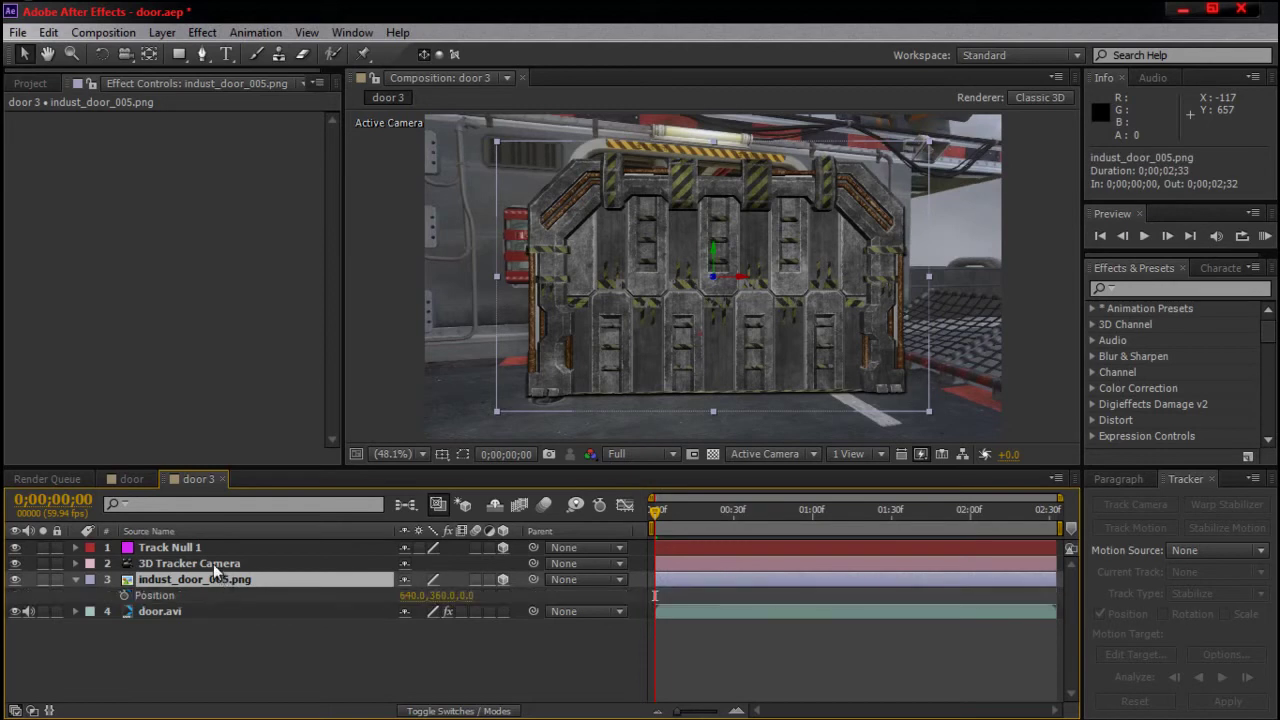
Step: Copy Track Null 1's Z position, 1137.0, into the door image's Z position
left_click(212, 549)
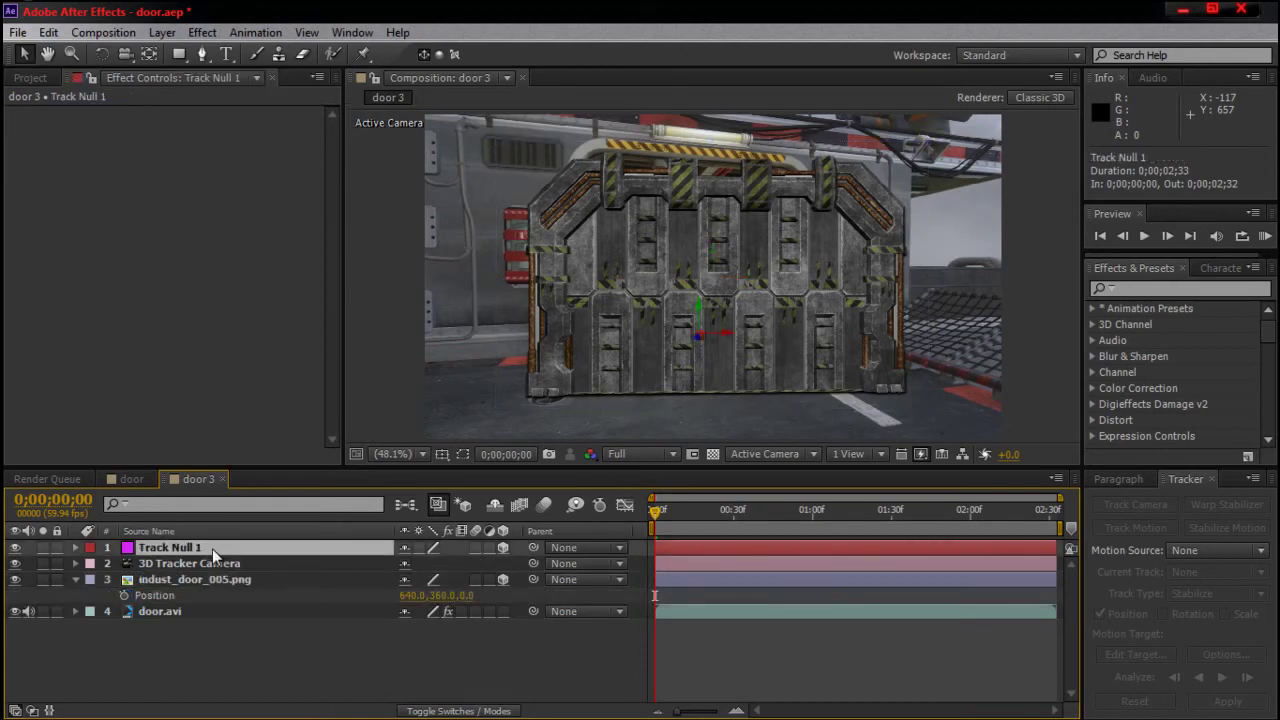
key("p")
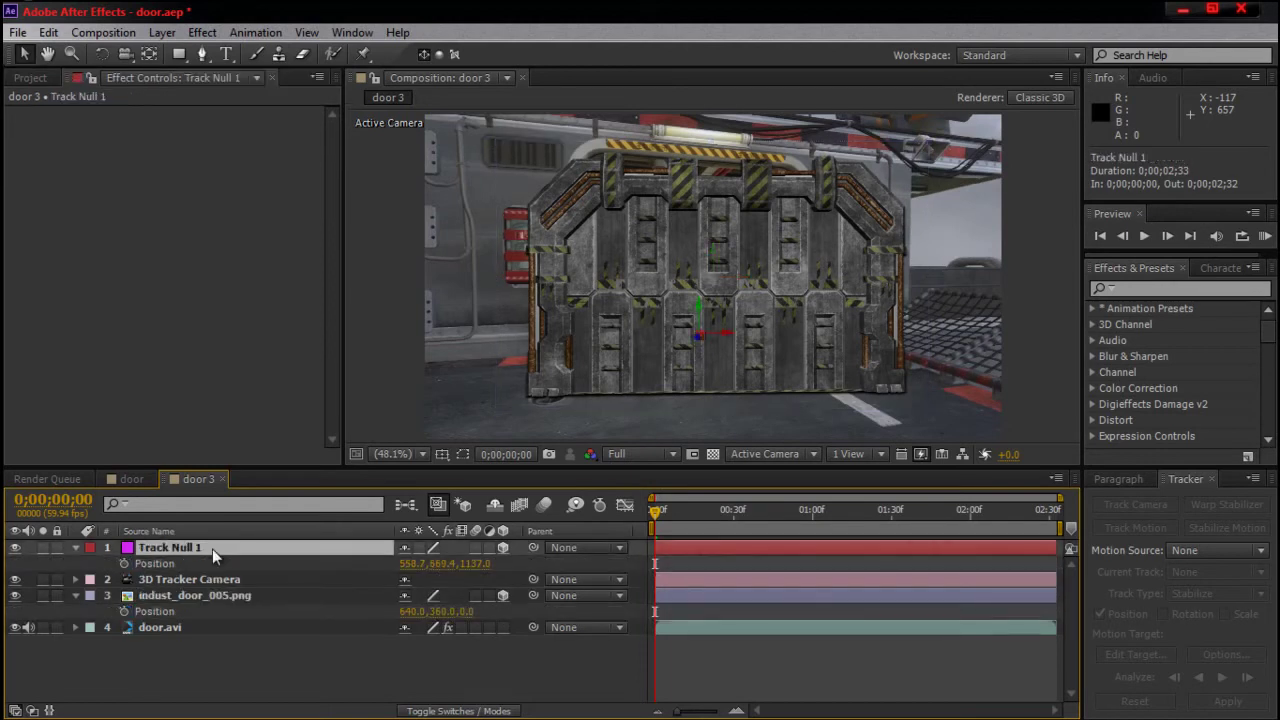
left_click(484, 564)
right_click(484, 564)
left_click(551, 368)
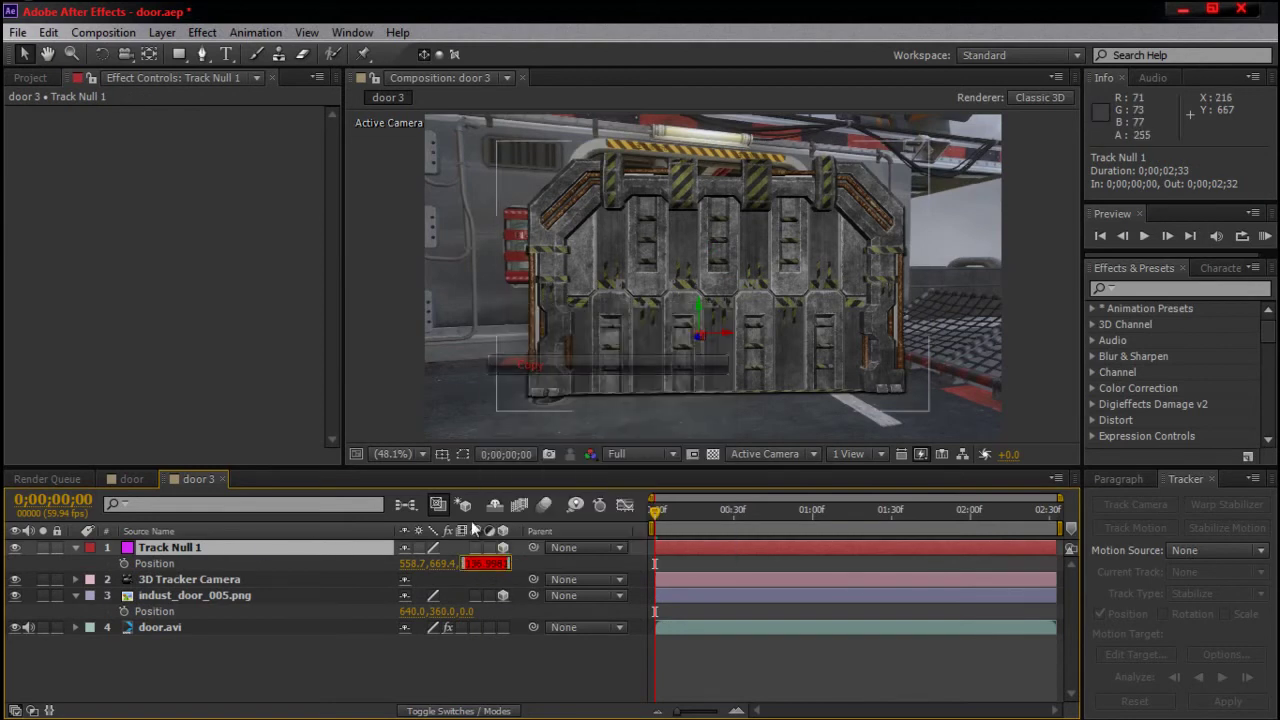
left_click(472, 611)
right_click(472, 611)
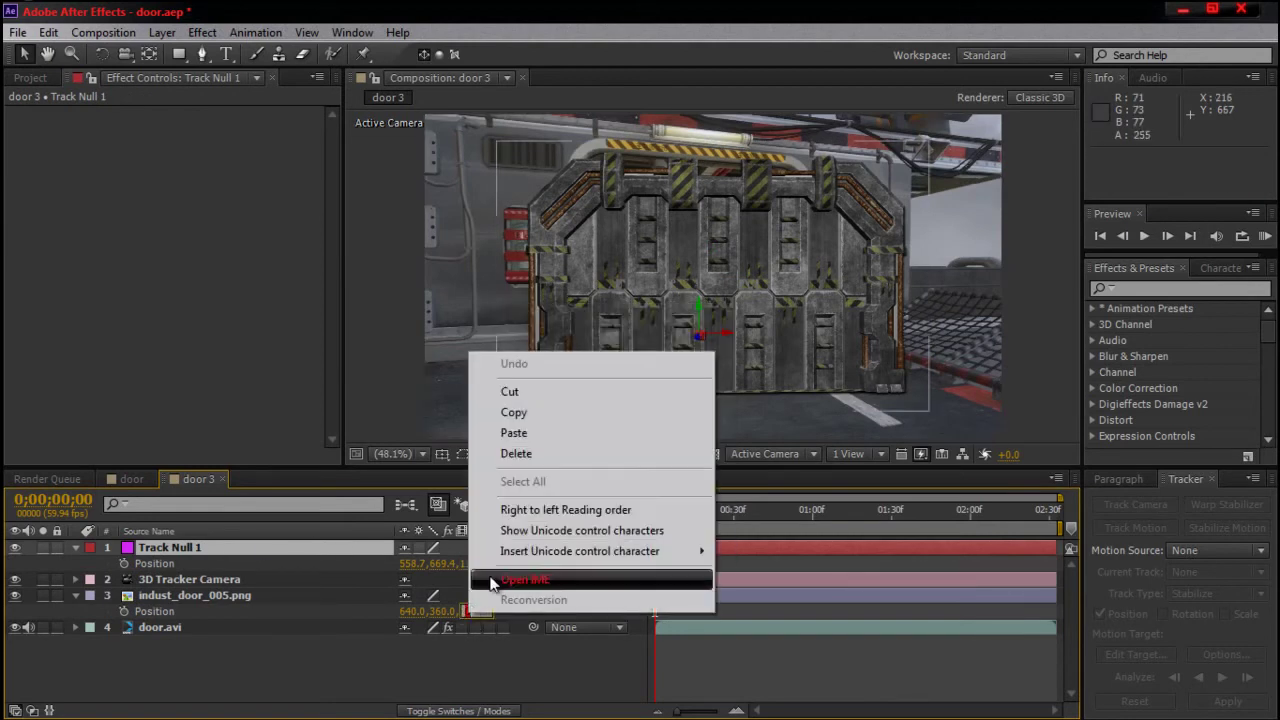
left_click(527, 435)
Step: Copy Track Null 1's Y position value into the door image's Y position
left_click(453, 563)
right_click(453, 563)
left_click(484, 361)
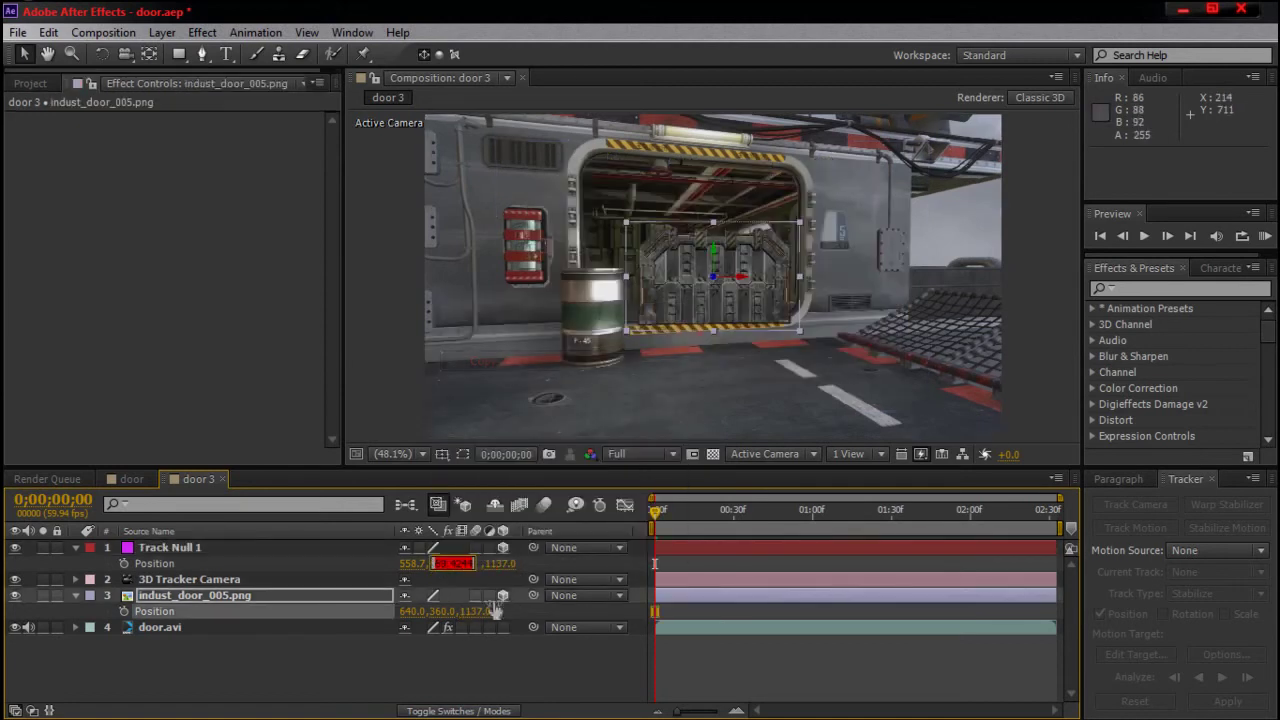
left_click(444, 611)
right_click(443, 618)
left_click(523, 437)
Step: Copy Track Null 1's X position into the door, giving 558.7, 669.4, 1137.0
left_click(410, 563)
right_click(410, 563)
left_click(494, 362)
left_click(410, 611)
right_click(410, 612)
left_click(505, 443)
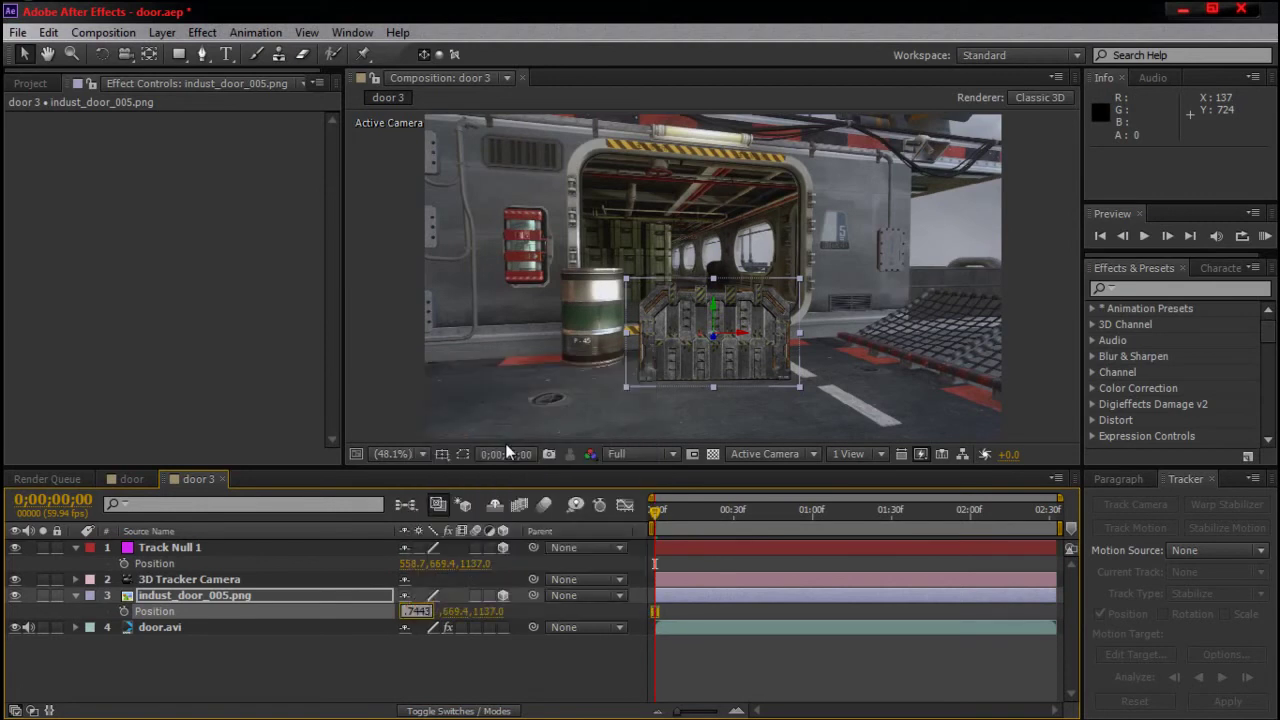
left_click(311, 594)
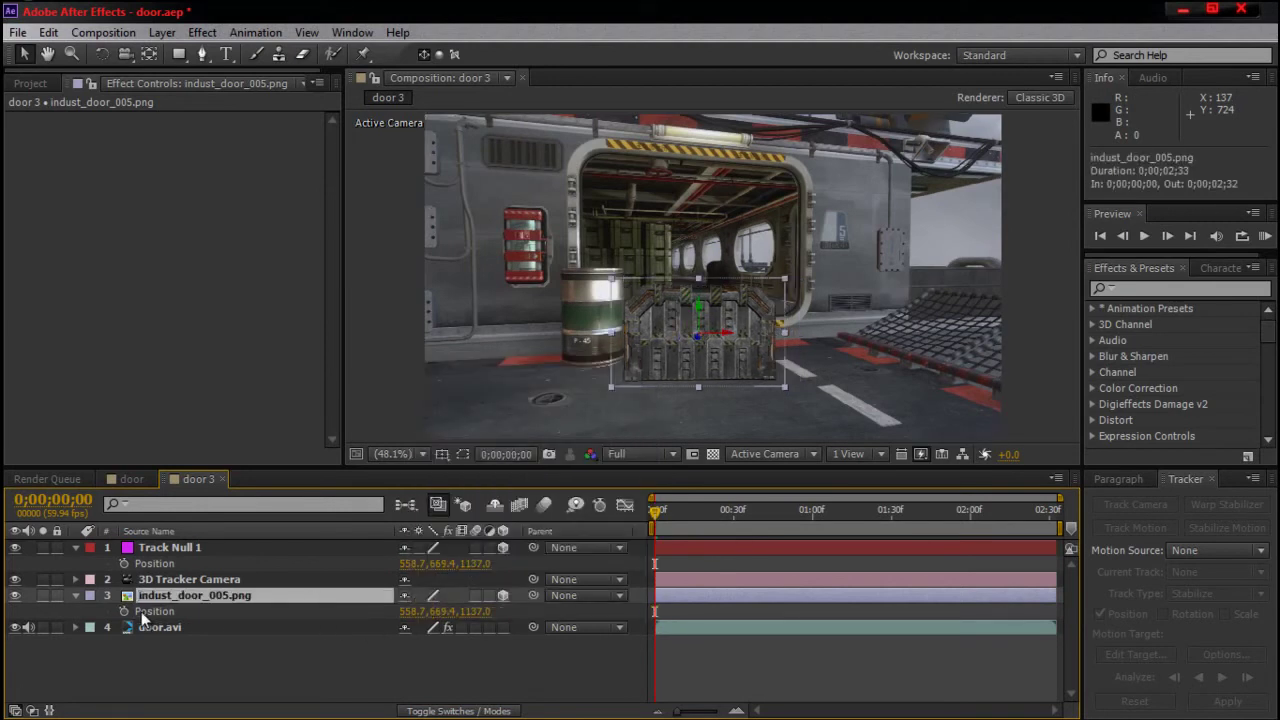
Step: Raise the door image along Y to position 558.7, 167.9, 1137.0 inside the doorway
left_click_drag(733, 516, 598, 525)
key("s")
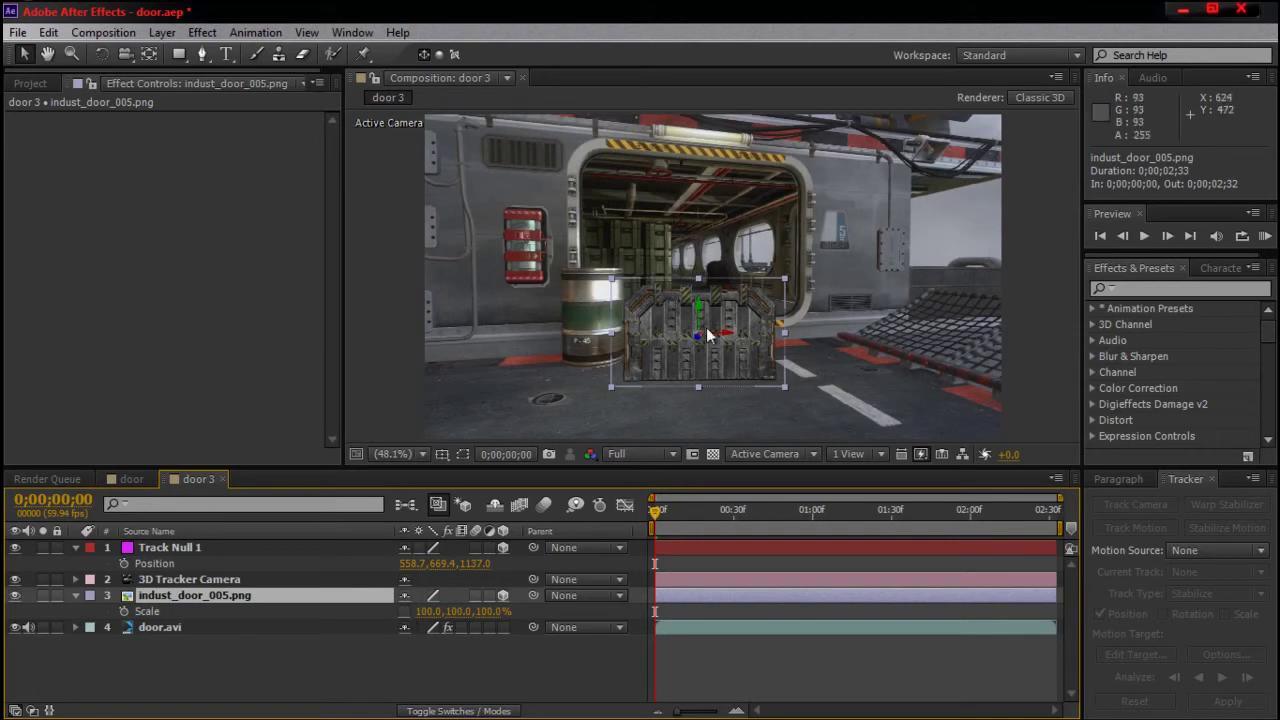
left_click_drag(705, 298, 704, 101)
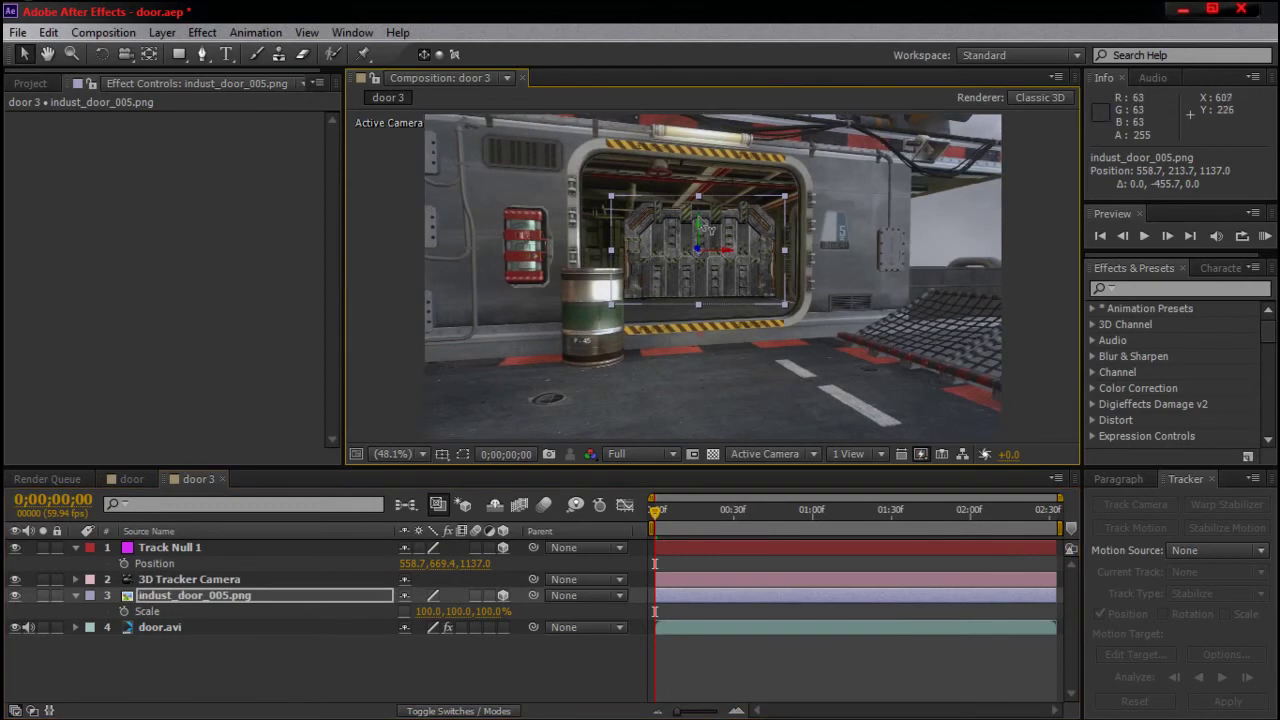
left_click_drag(707, 217, 706, 205)
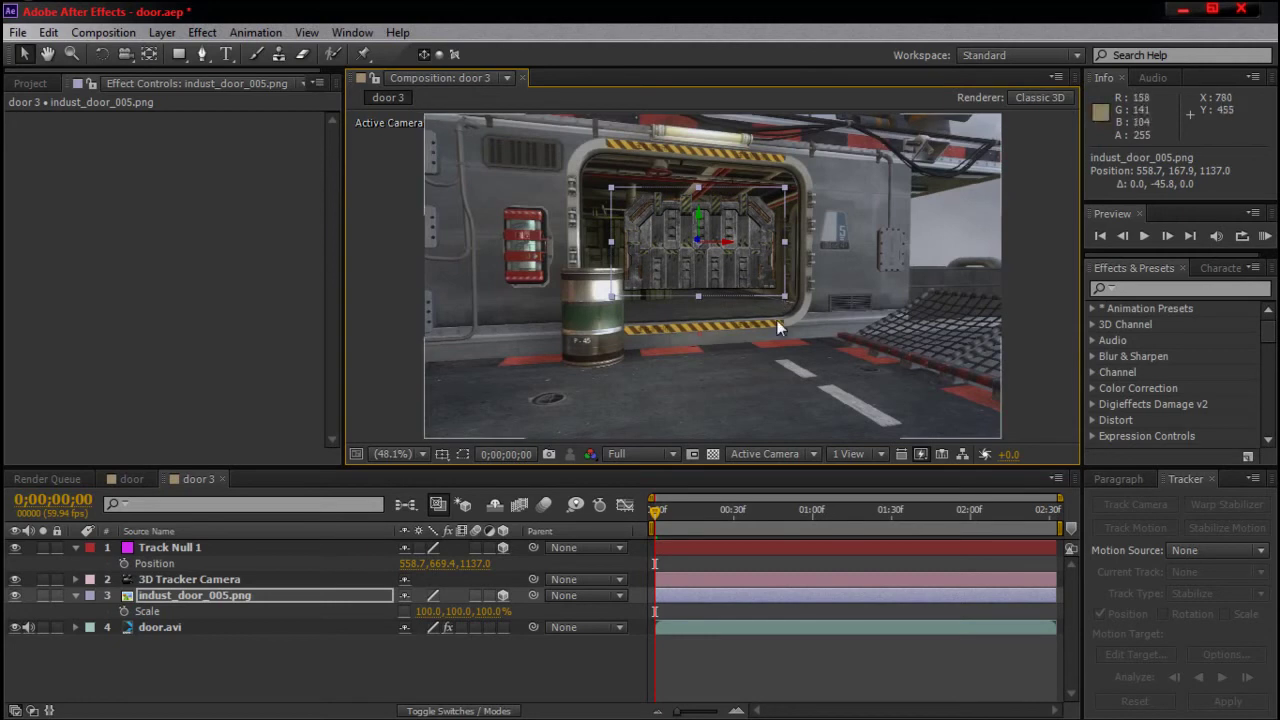
Step: Rotate the door image to -14° on its Y axis and check alignment at a later frame
left_click(304, 592)
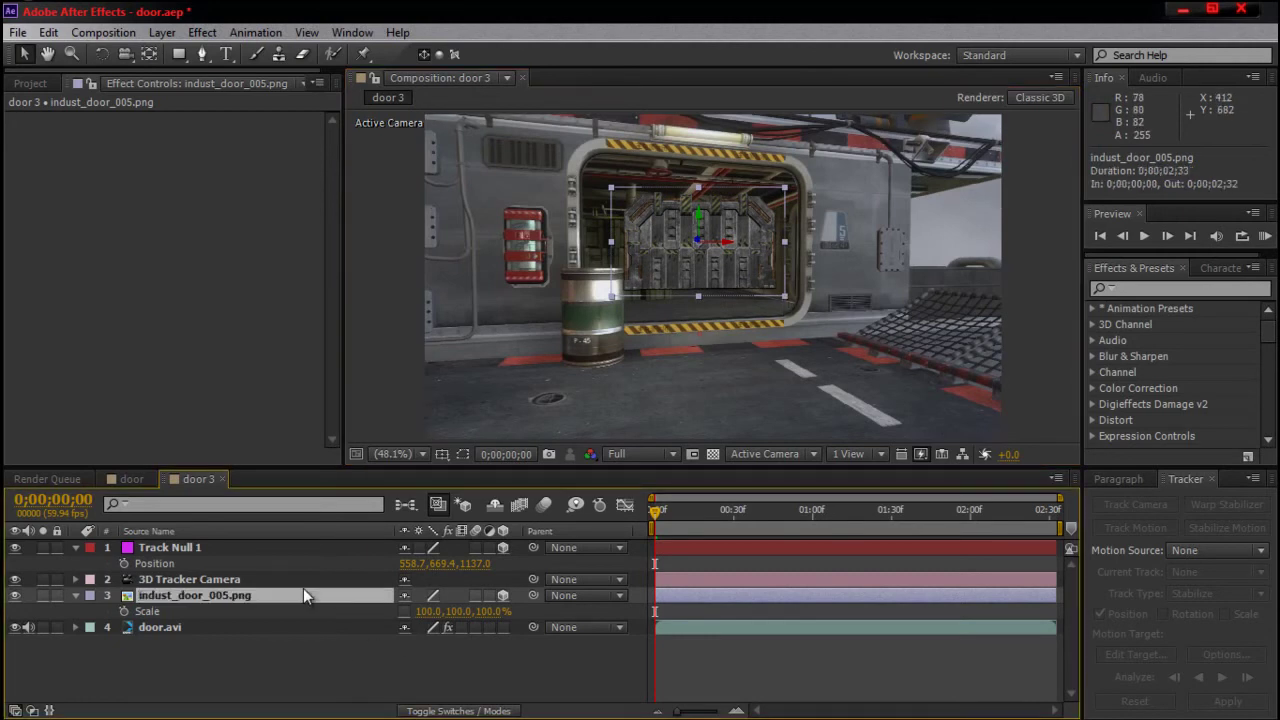
key("r")
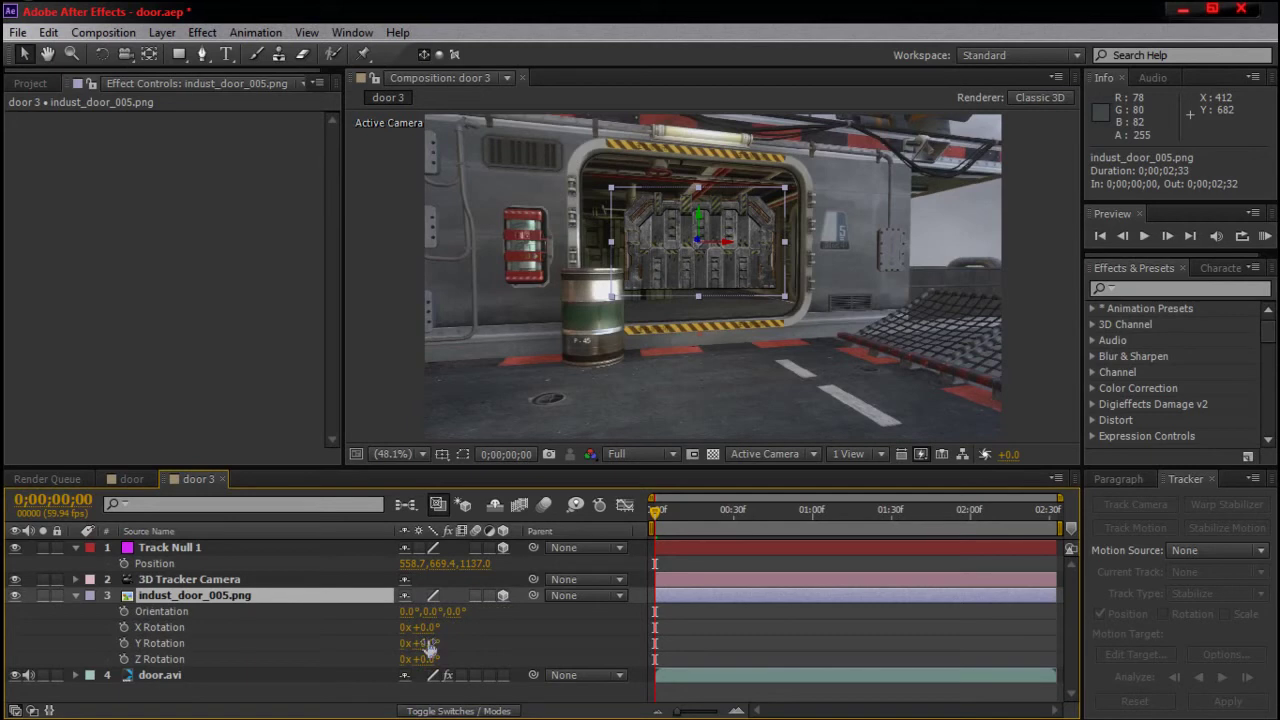
left_click_drag(427, 645, 412, 635)
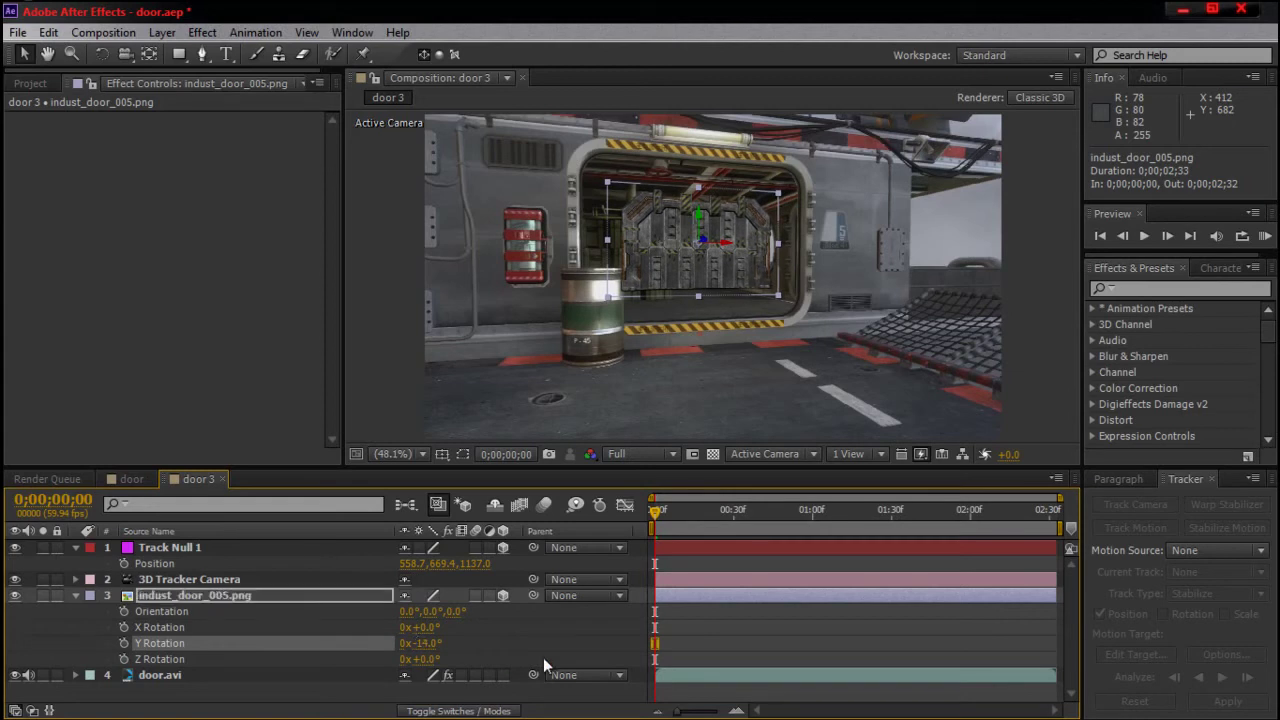
left_click_drag(691, 508, 795, 521)
Step: Scale the door to 152.7, 165.6, 100.0% and position it at 558.7, 157.5, 1137.0
left_click(200, 595)
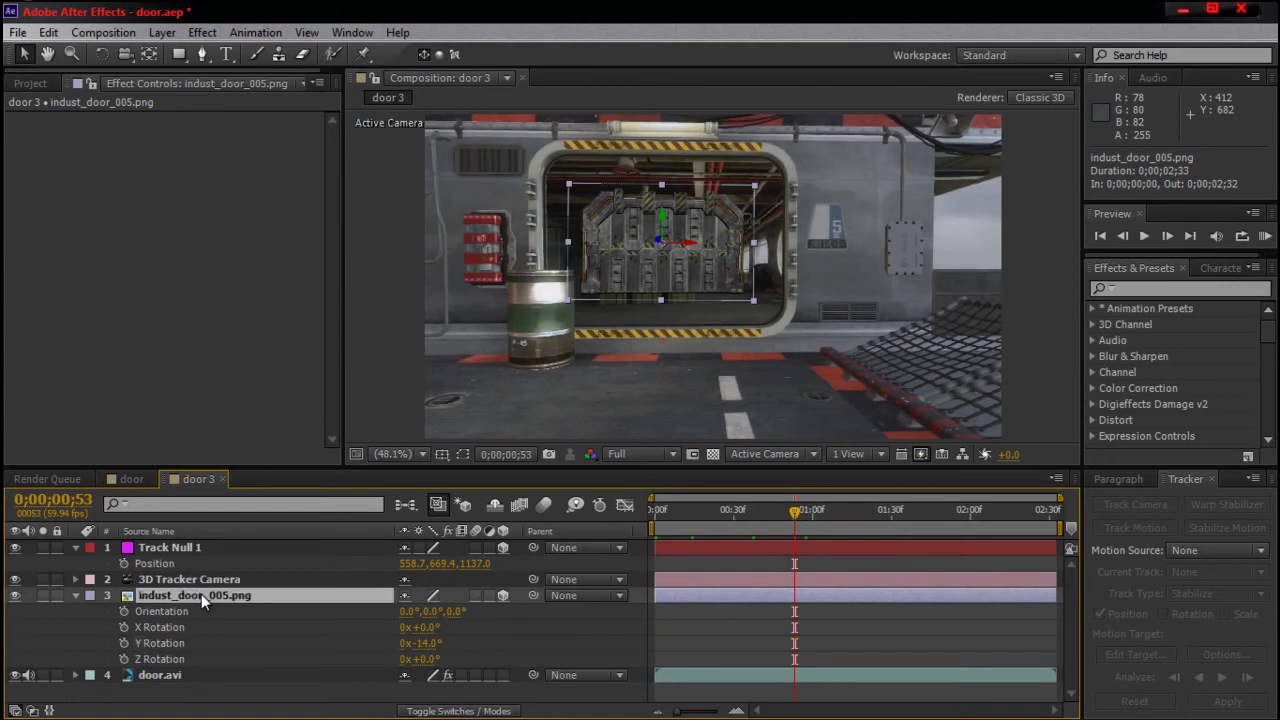
key("s")
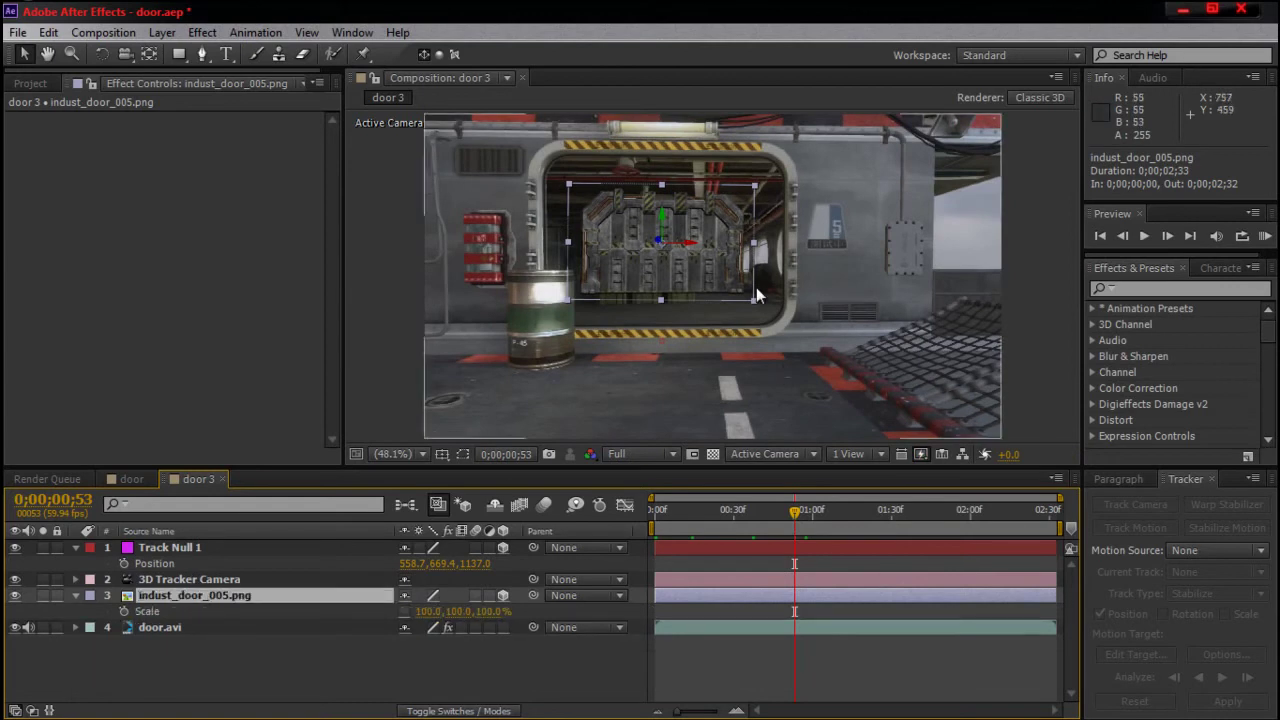
left_click_drag(753, 185, 784, 162)
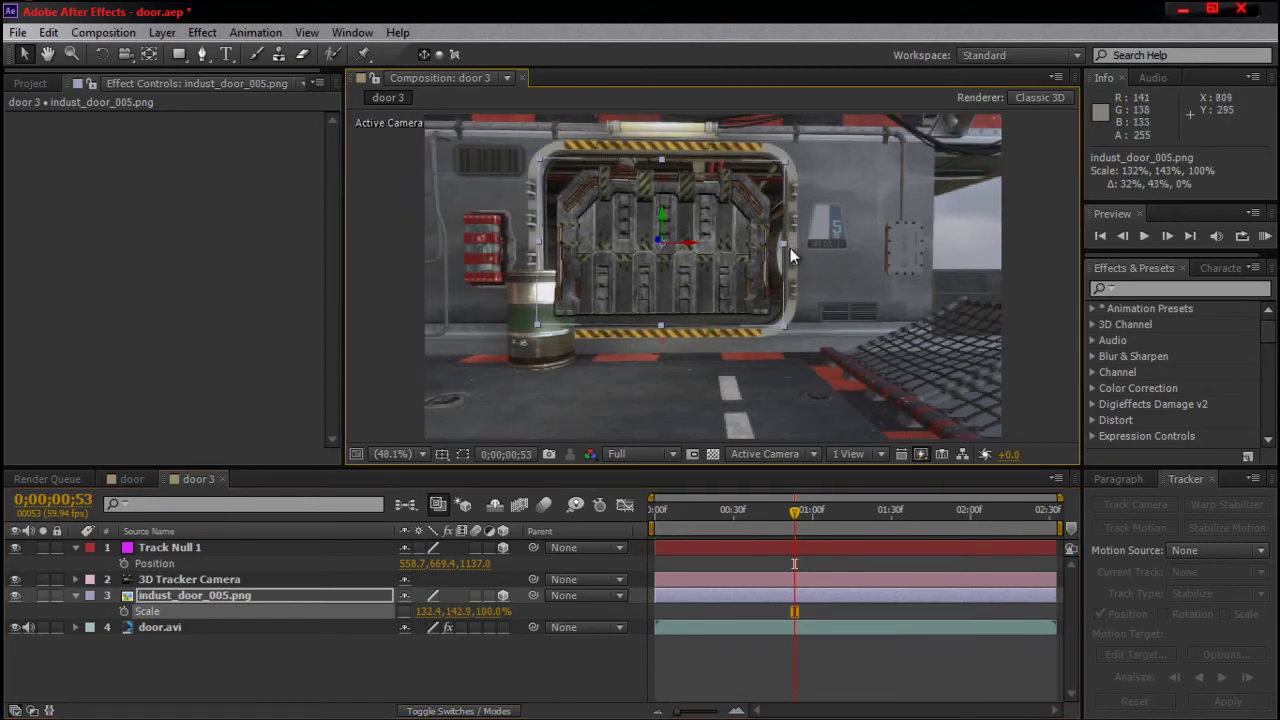
left_click_drag(782, 245, 801, 241)
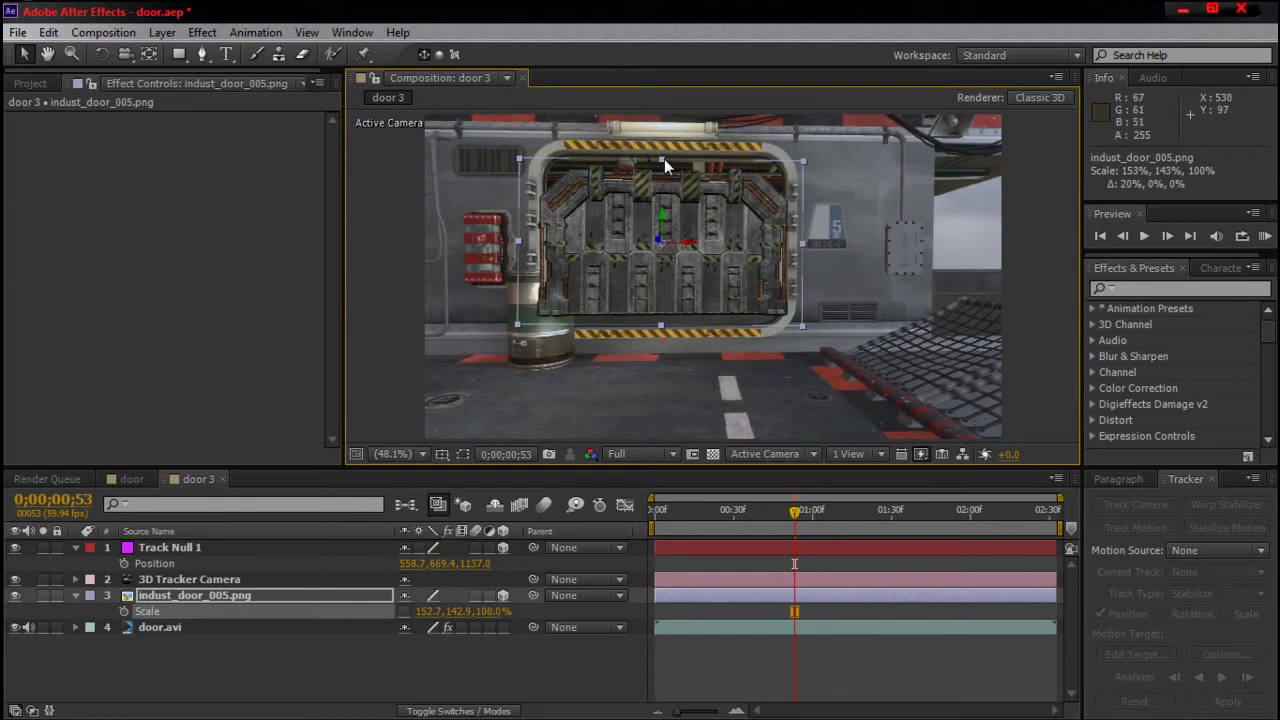
left_click_drag(665, 160, 665, 137)
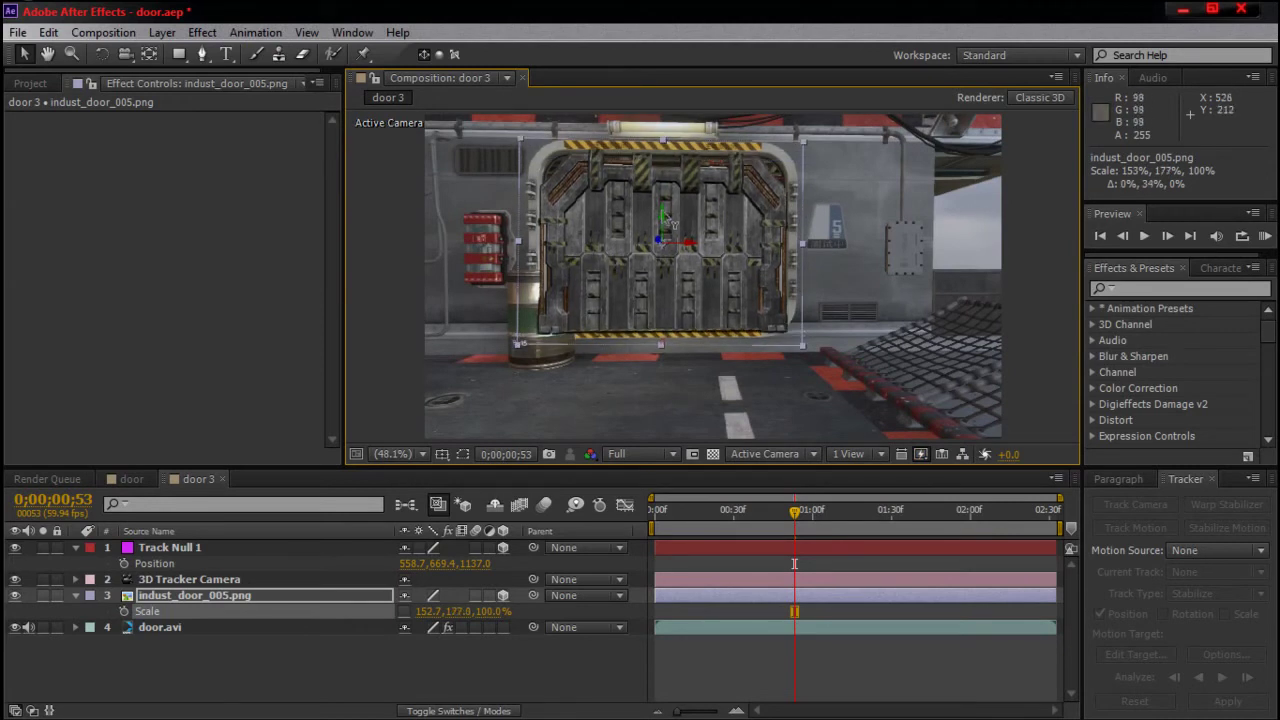
left_click_drag(668, 229, 663, 143)
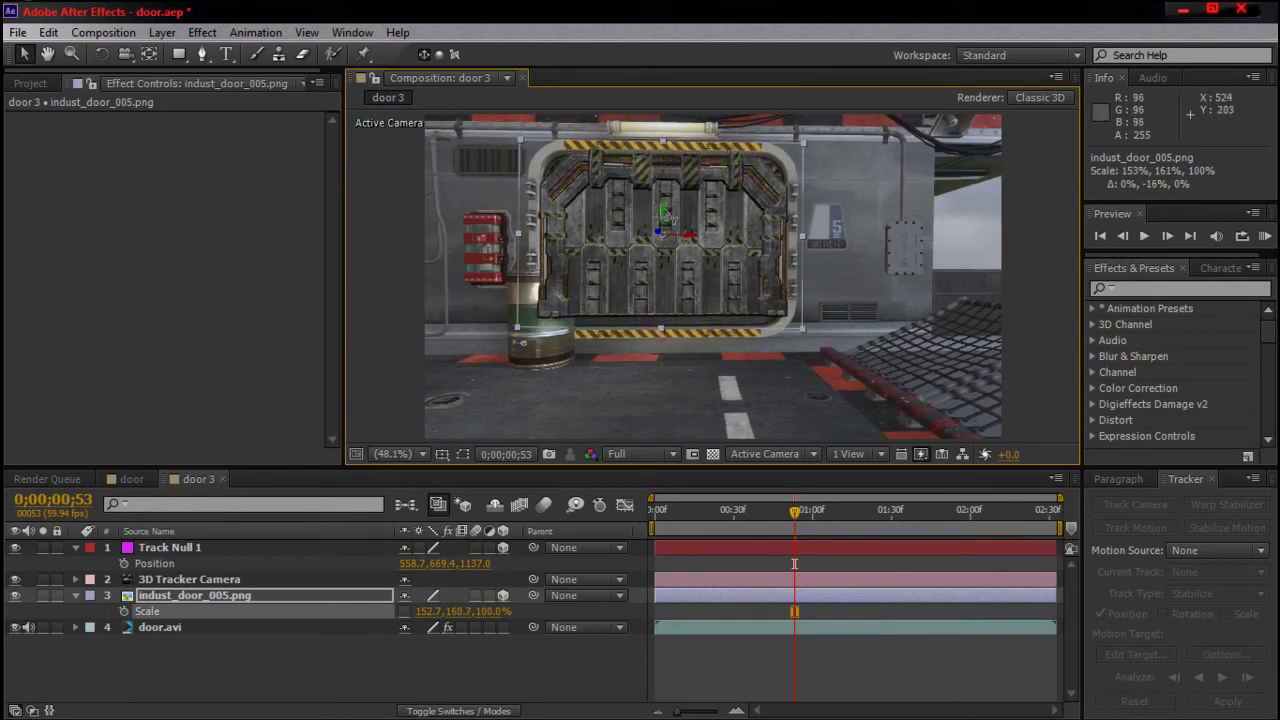
left_click_drag(665, 213, 664, 237)
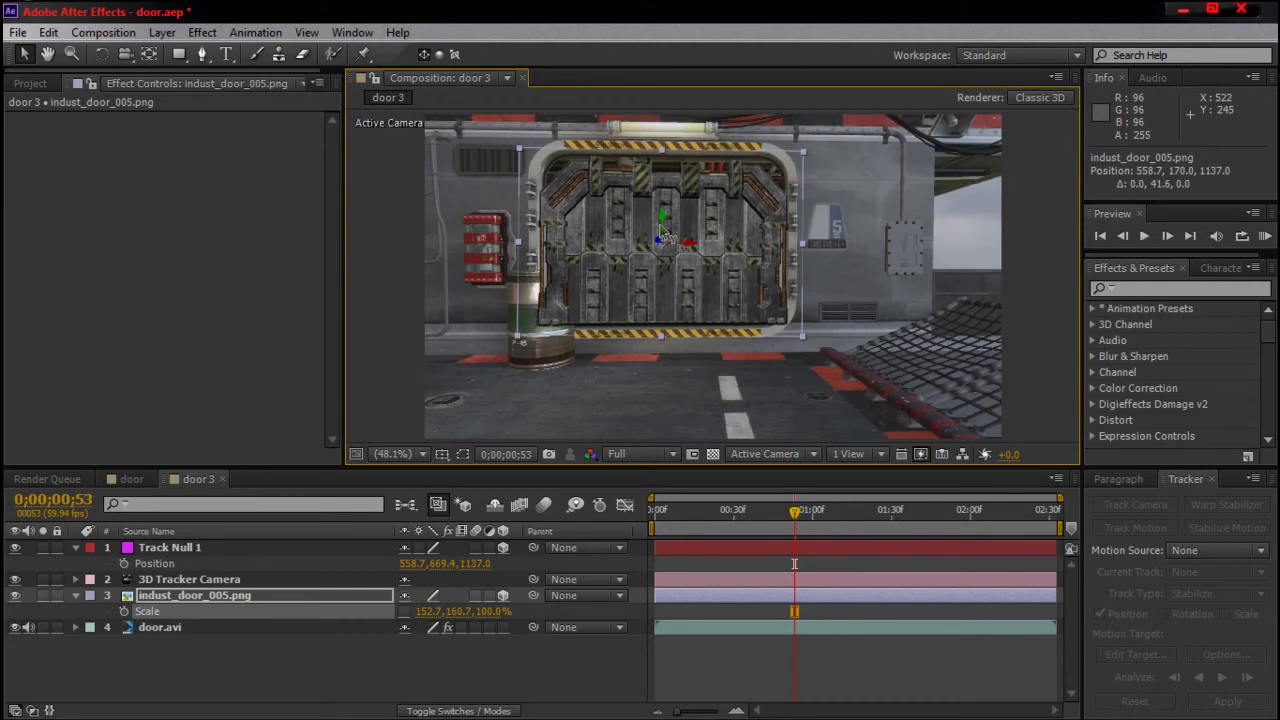
left_click_drag(659, 151, 659, 148)
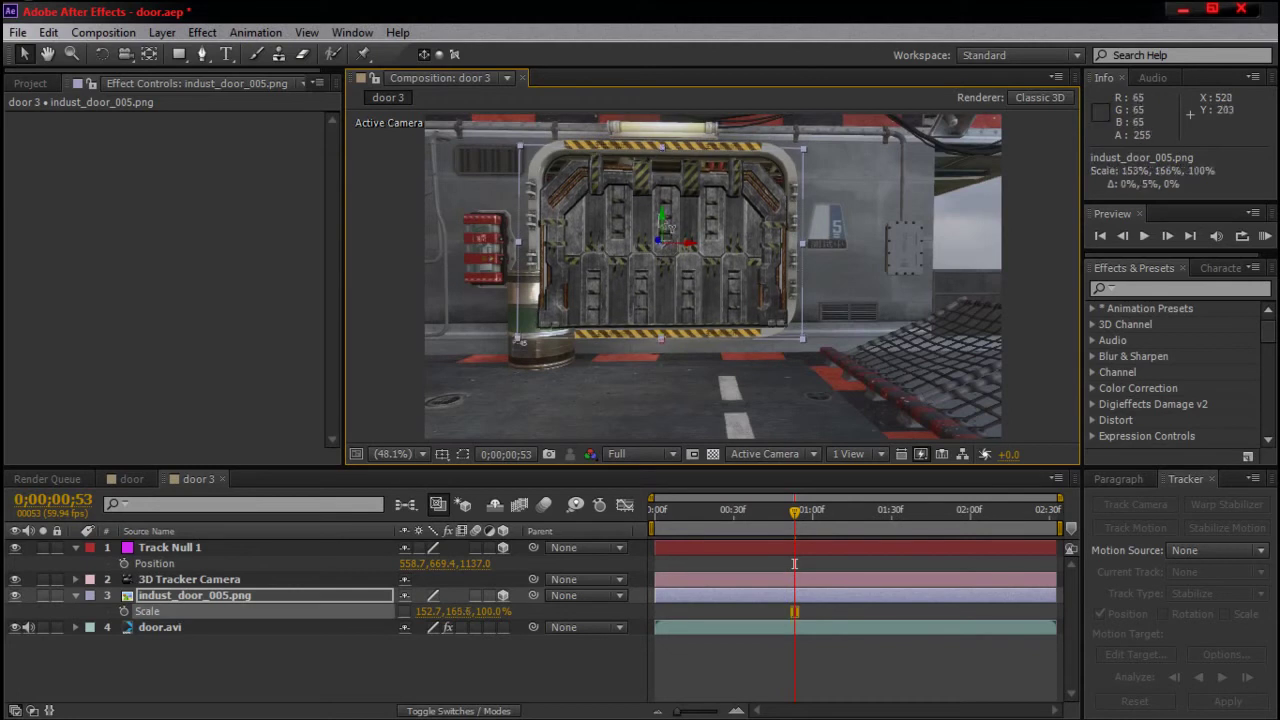
left_click_drag(665, 225, 662, 211)
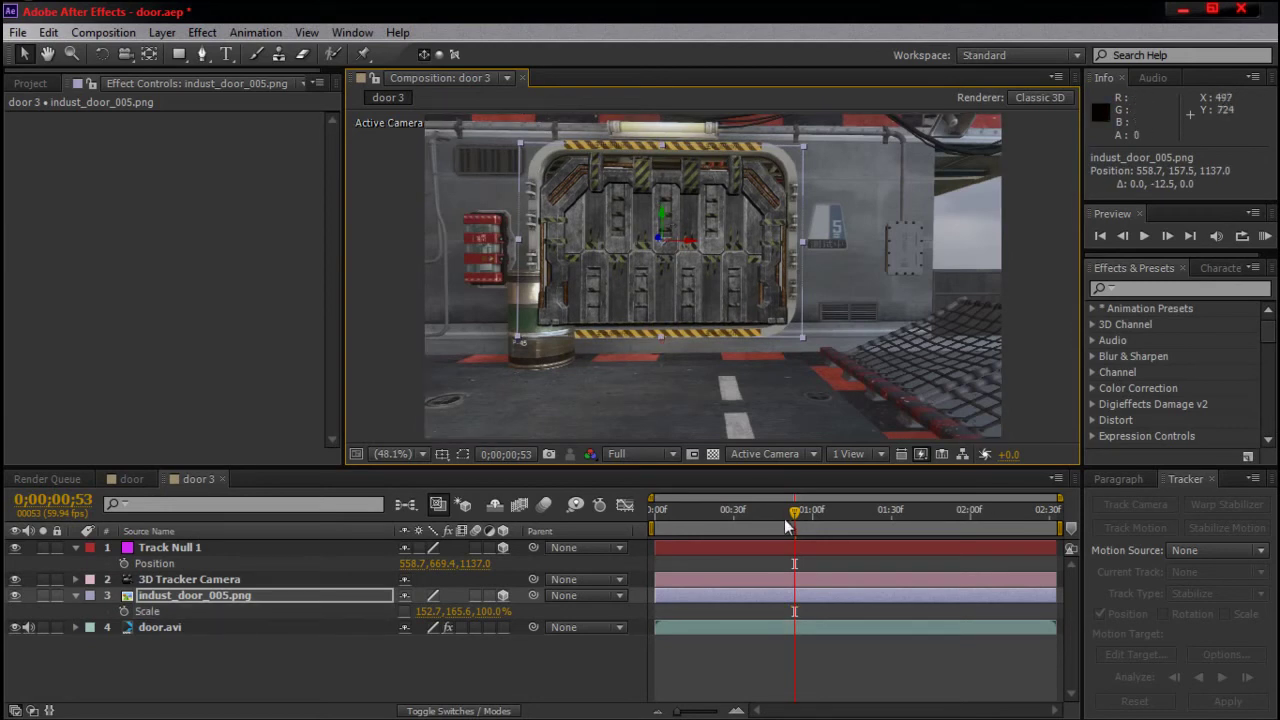
left_click_drag(795, 509, 657, 537)
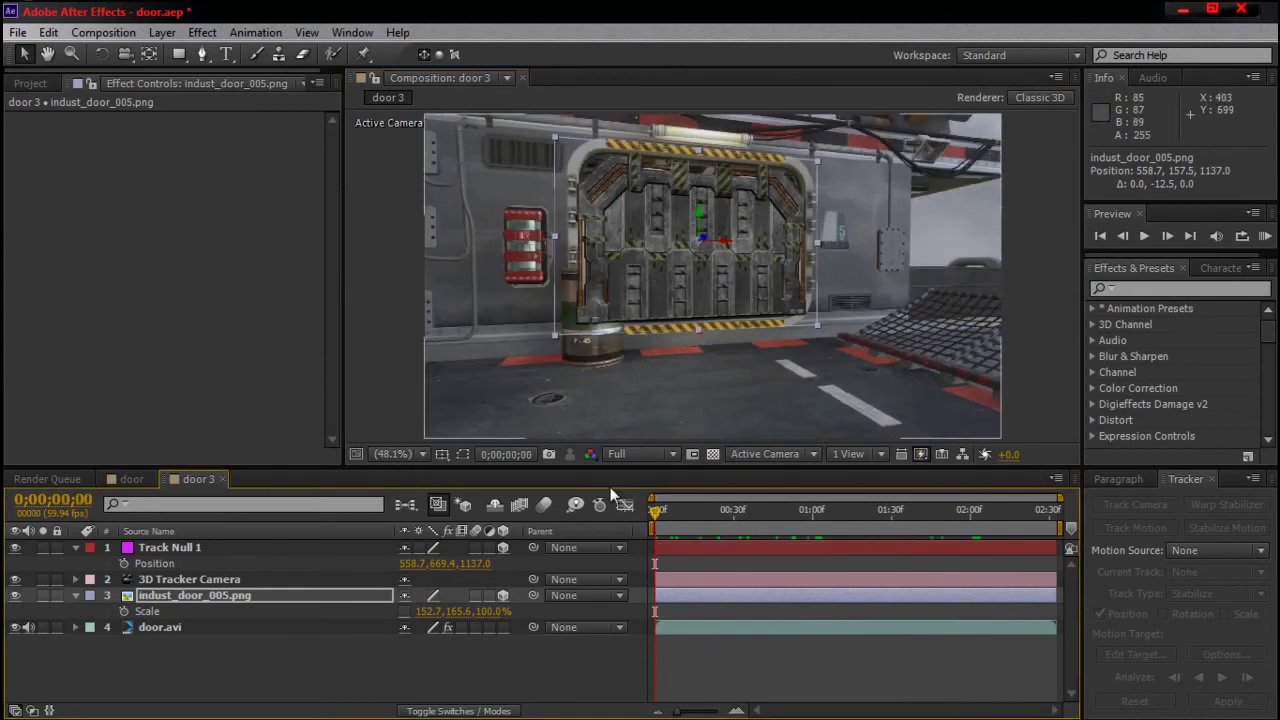
Step: Duplicate door.avi, delete the copy's 3D Camera Tracker effect, move it to the top and hide it
left_click(242, 630)
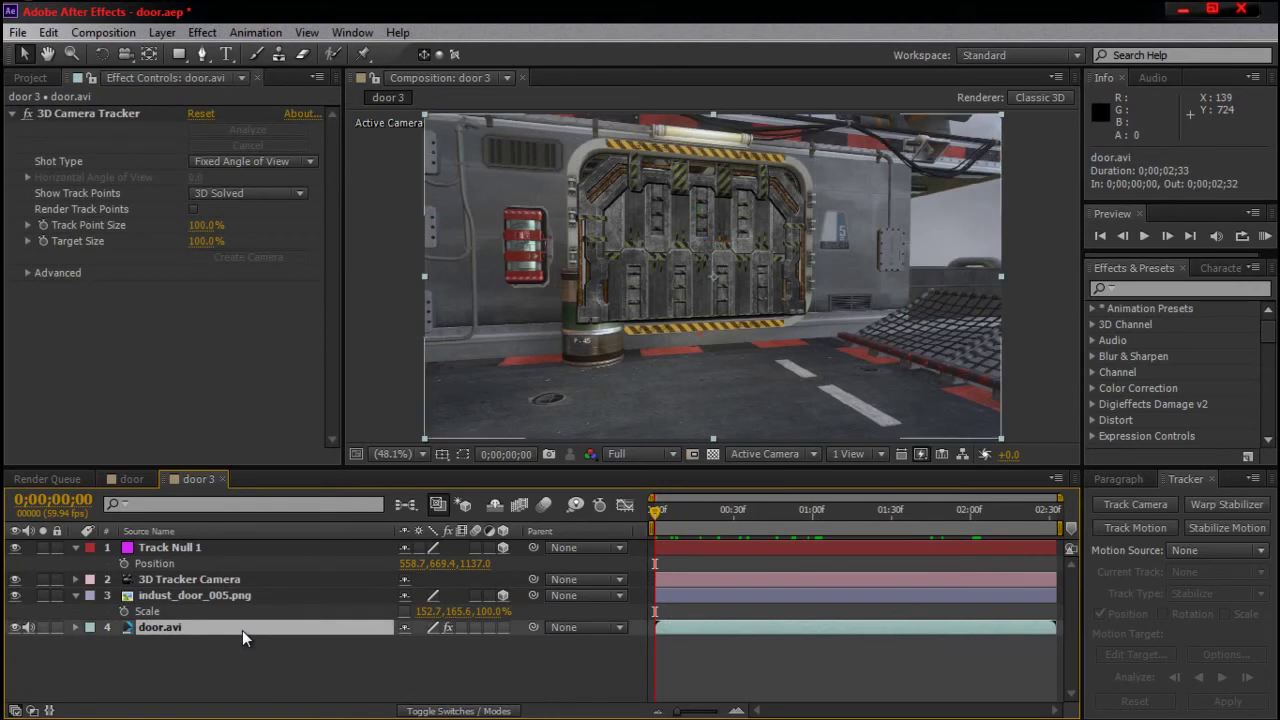
key("ctrl+d")
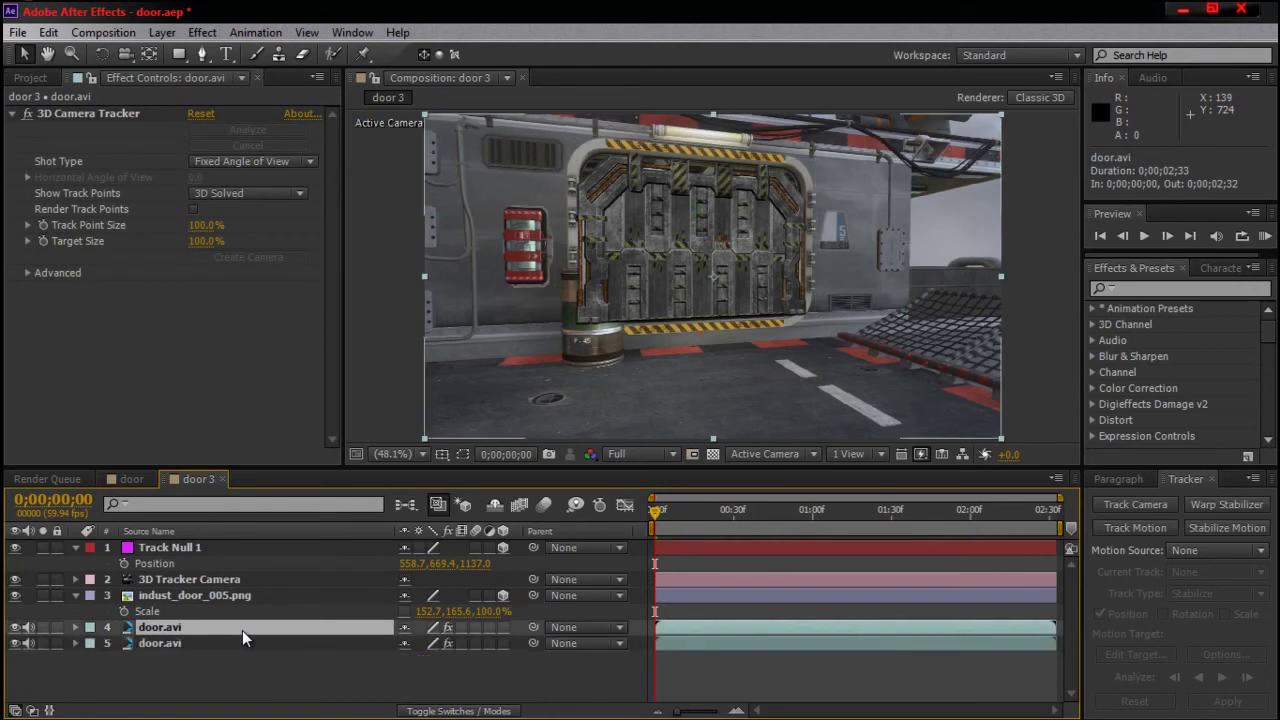
left_click(98, 118)
key("Delete")
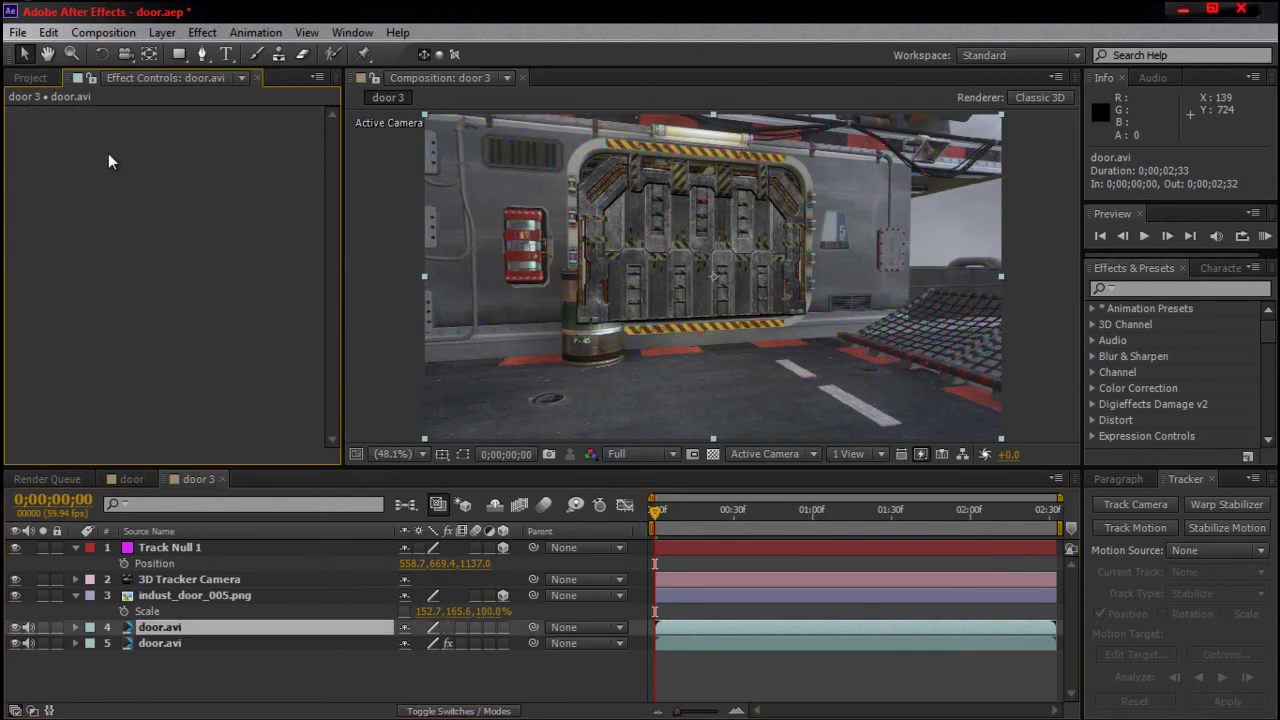
left_click_drag(177, 629, 179, 540)
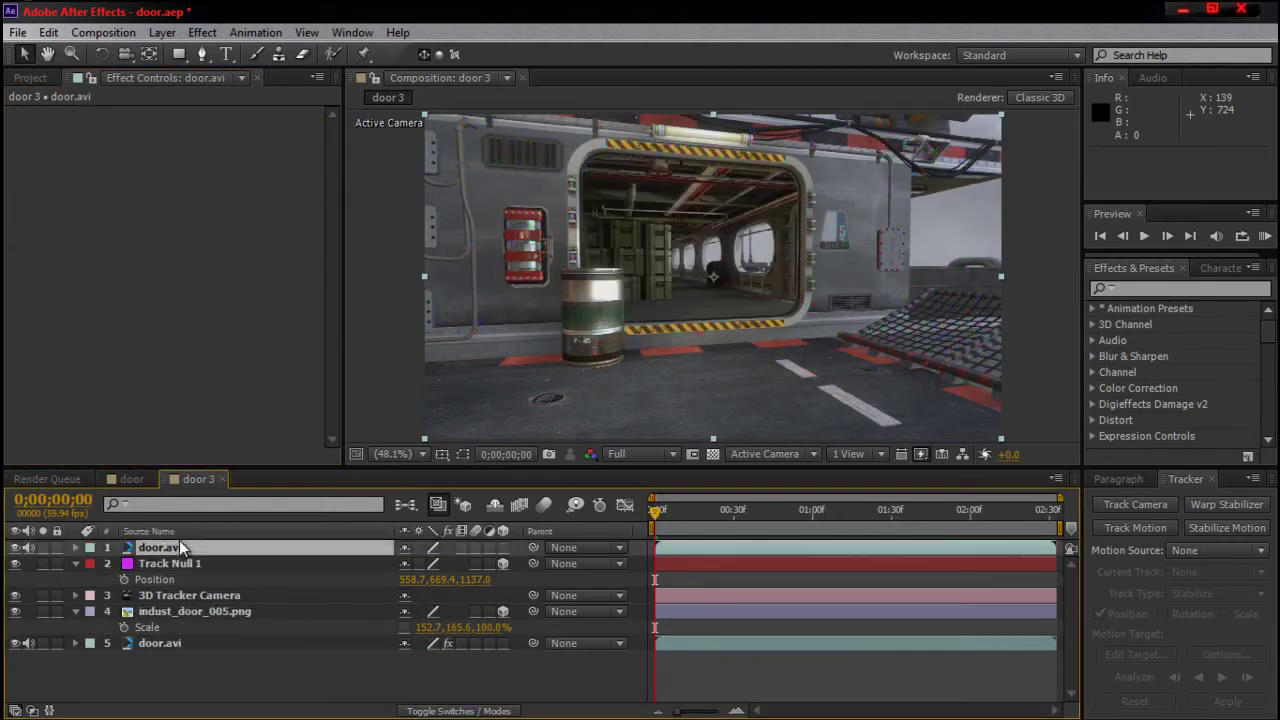
left_click(15, 547)
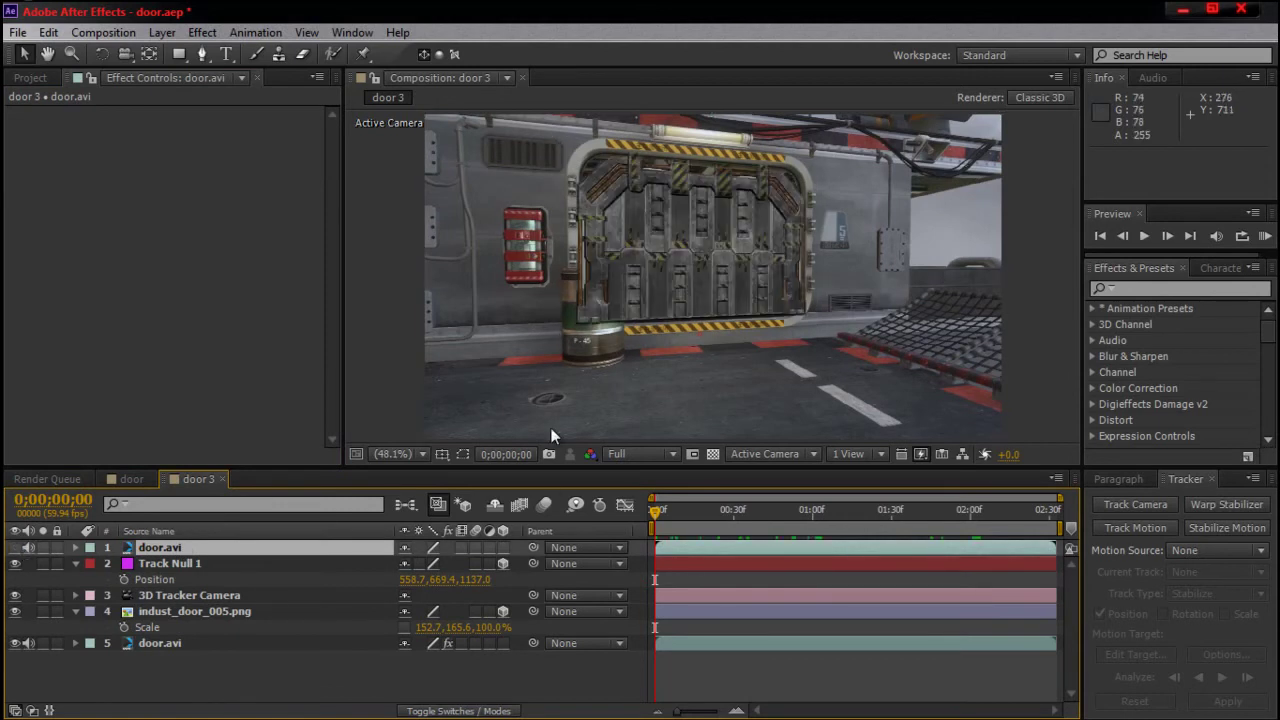
Step: Select the Pen tool, zoom in on the barrel and turn the top door.avi layer back on
left_click(201, 53)
scroll(555, 297, "up", 3)
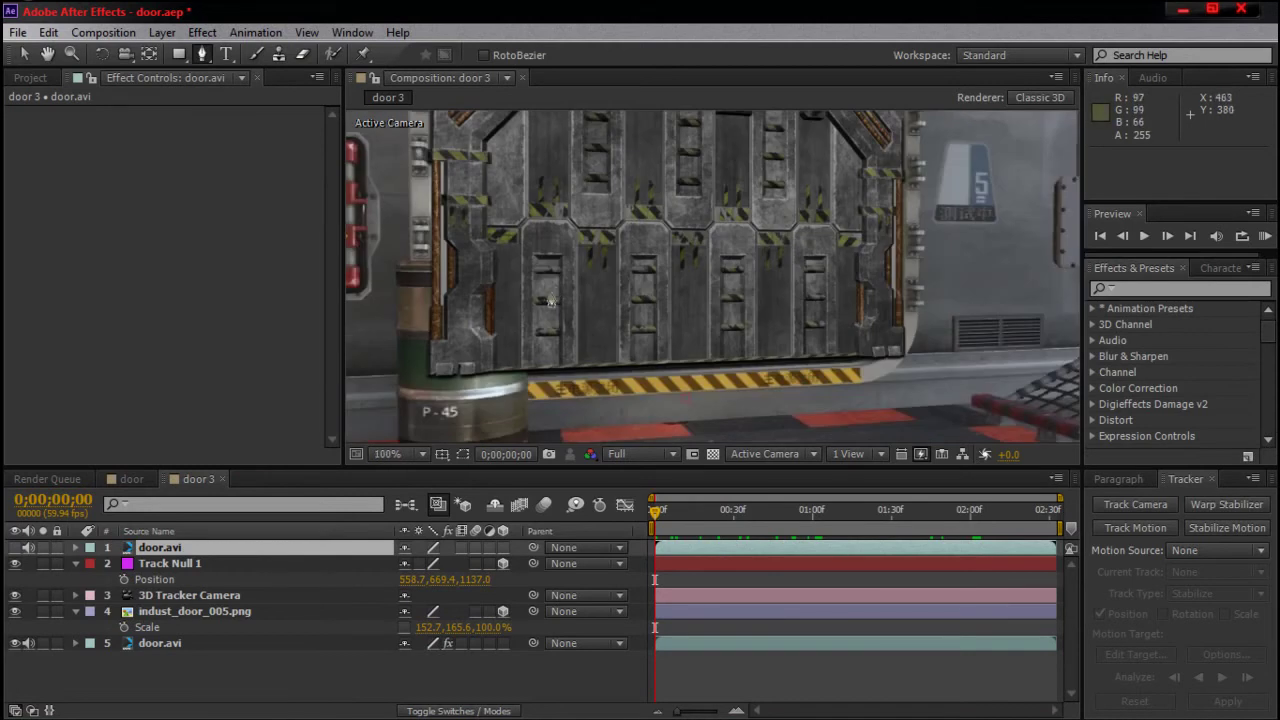
key("space")
left_click_drag(446, 384, 679, 300)
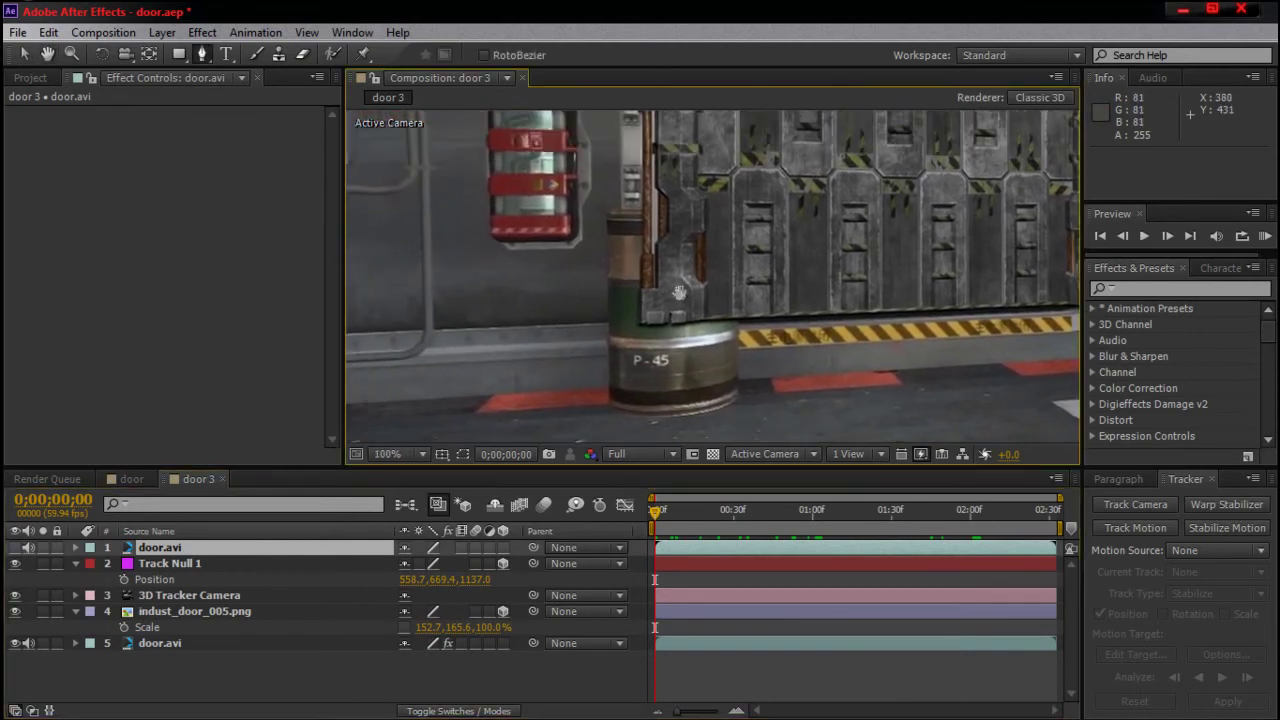
scroll(679, 300, "up", 2)
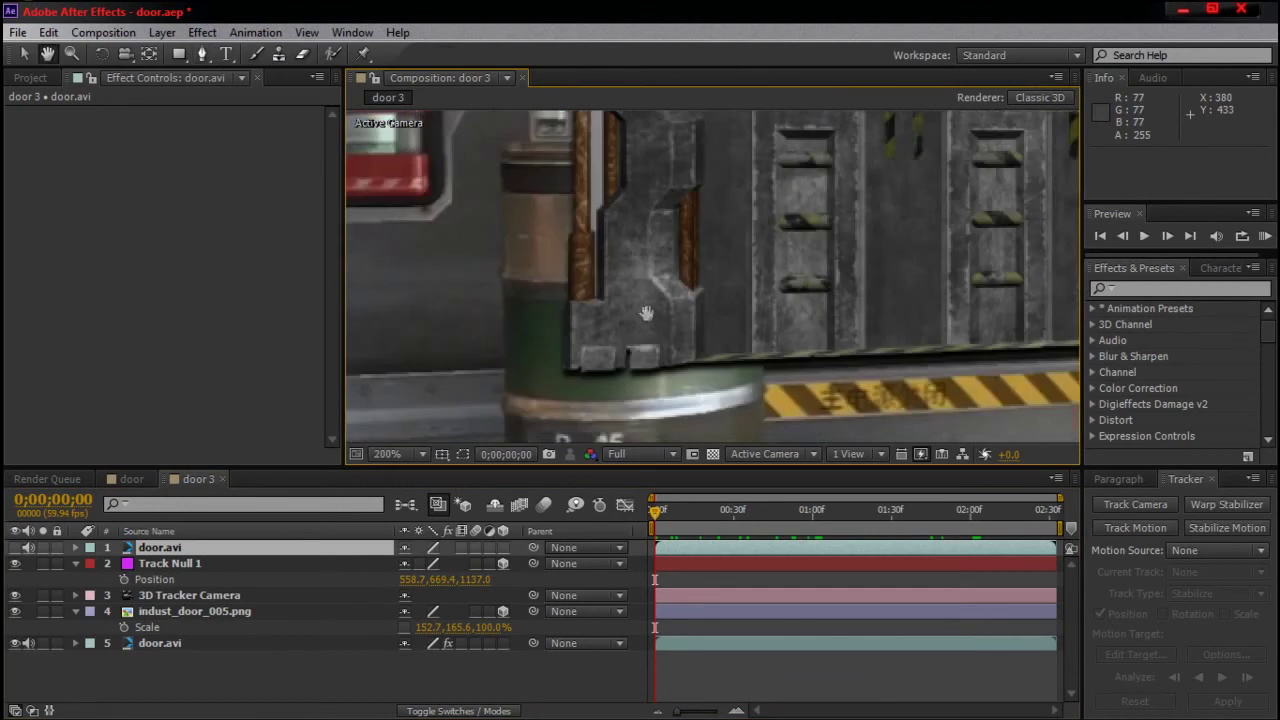
mouse_move(646, 311)
left_mouse_down()
mouse_move(658, 265)
mouse_move(646, 298)
left_mouse_up()
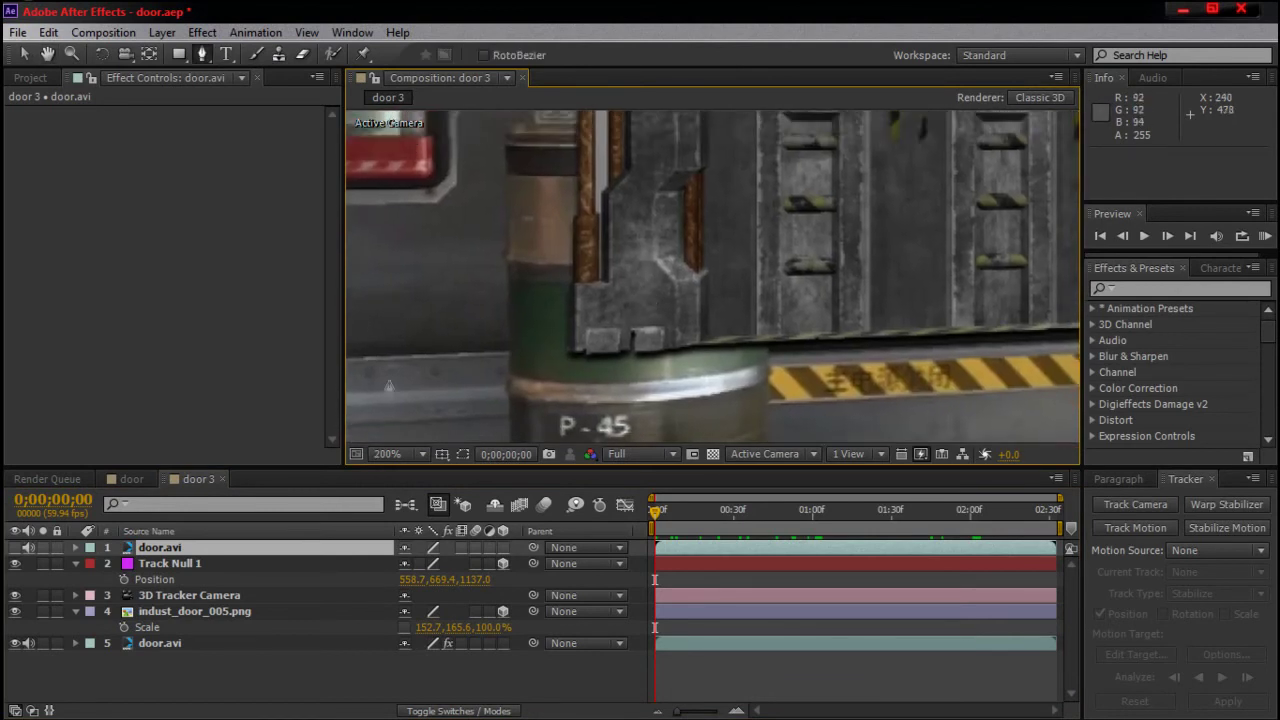
left_click(16, 548)
Step: Trace a closed mask around the P-45 barrel, then set the viewer magnification to Fit
left_click(506, 138)
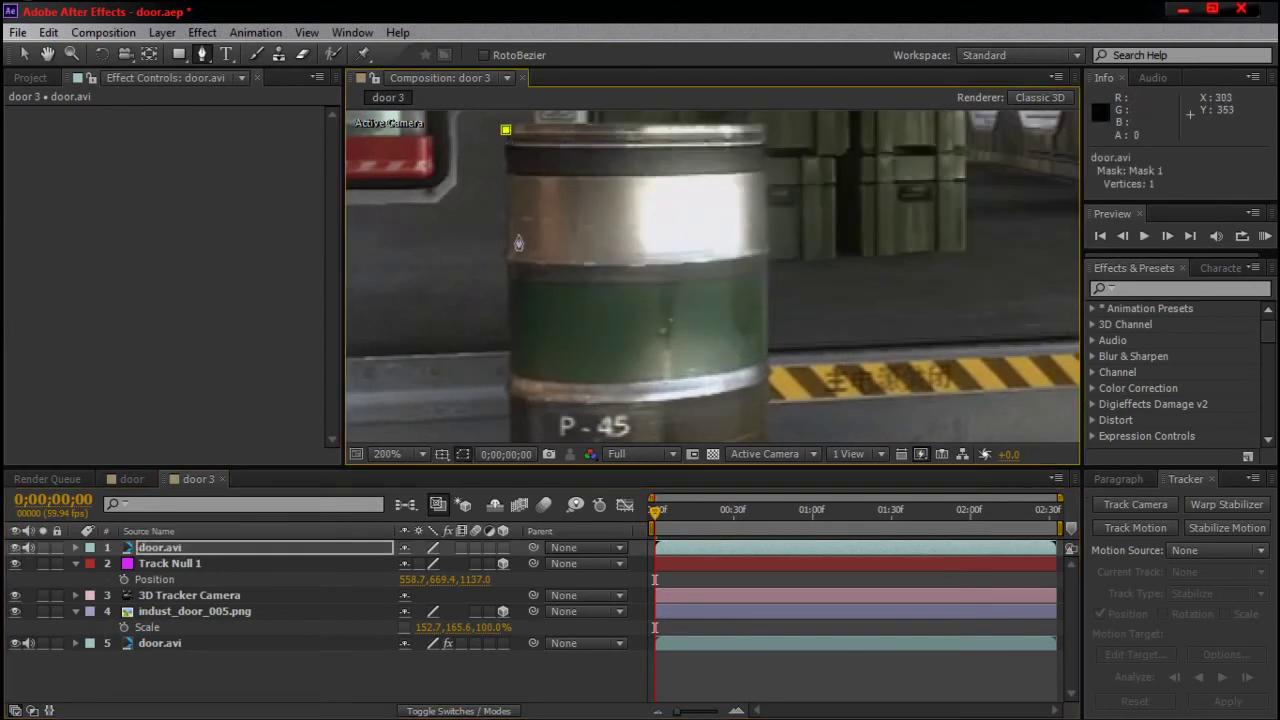
left_click_drag(500, 368, 504, 243)
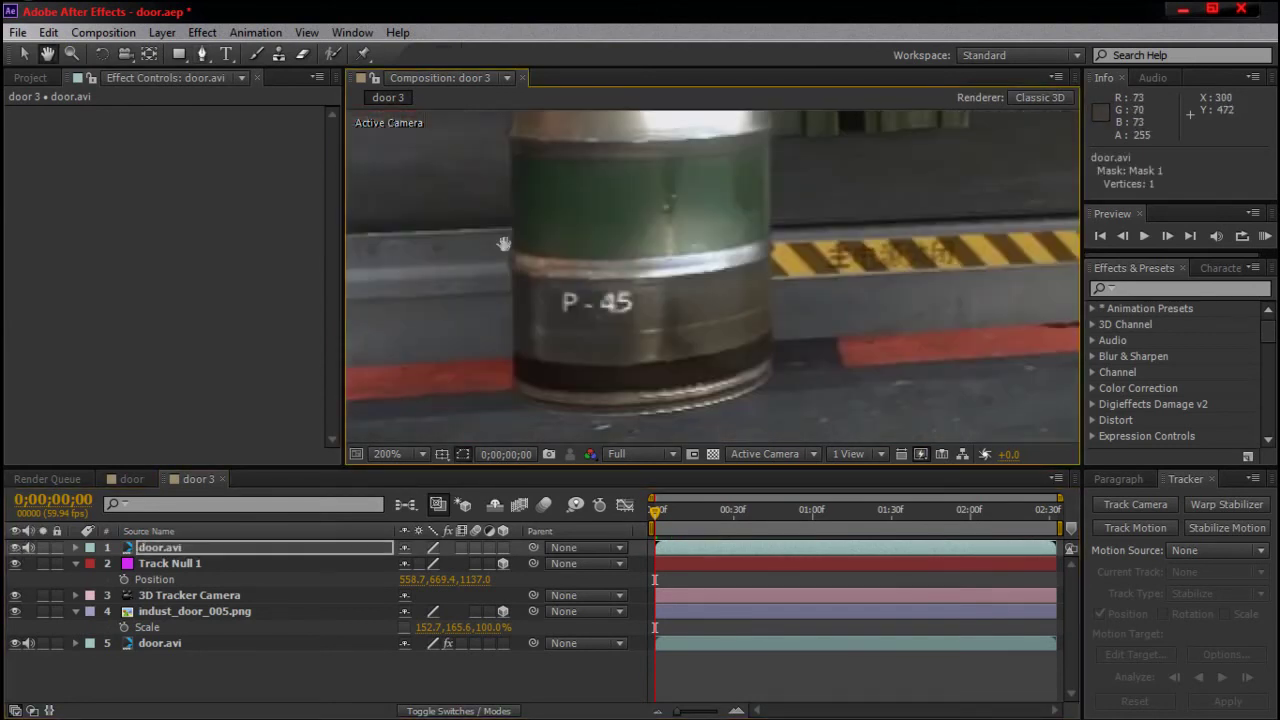
left_click(511, 387)
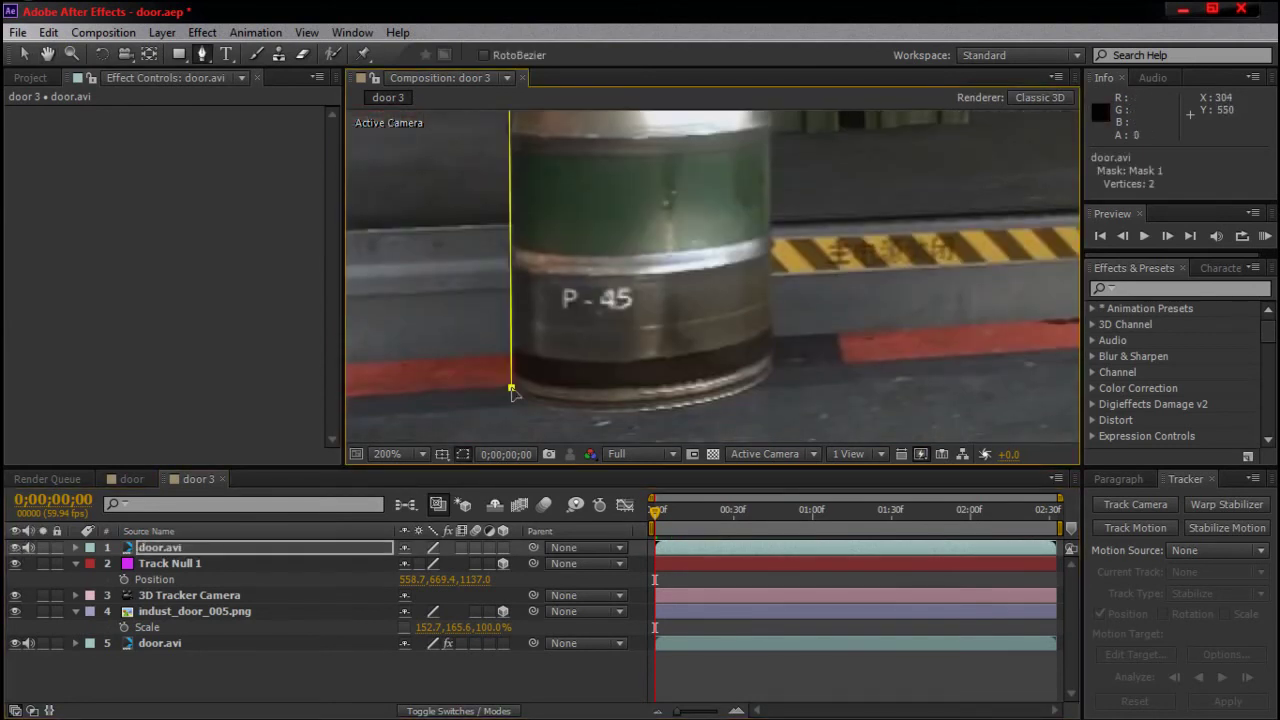
left_click(571, 413)
left_click(660, 406)
left_click(747, 391)
left_click(774, 368)
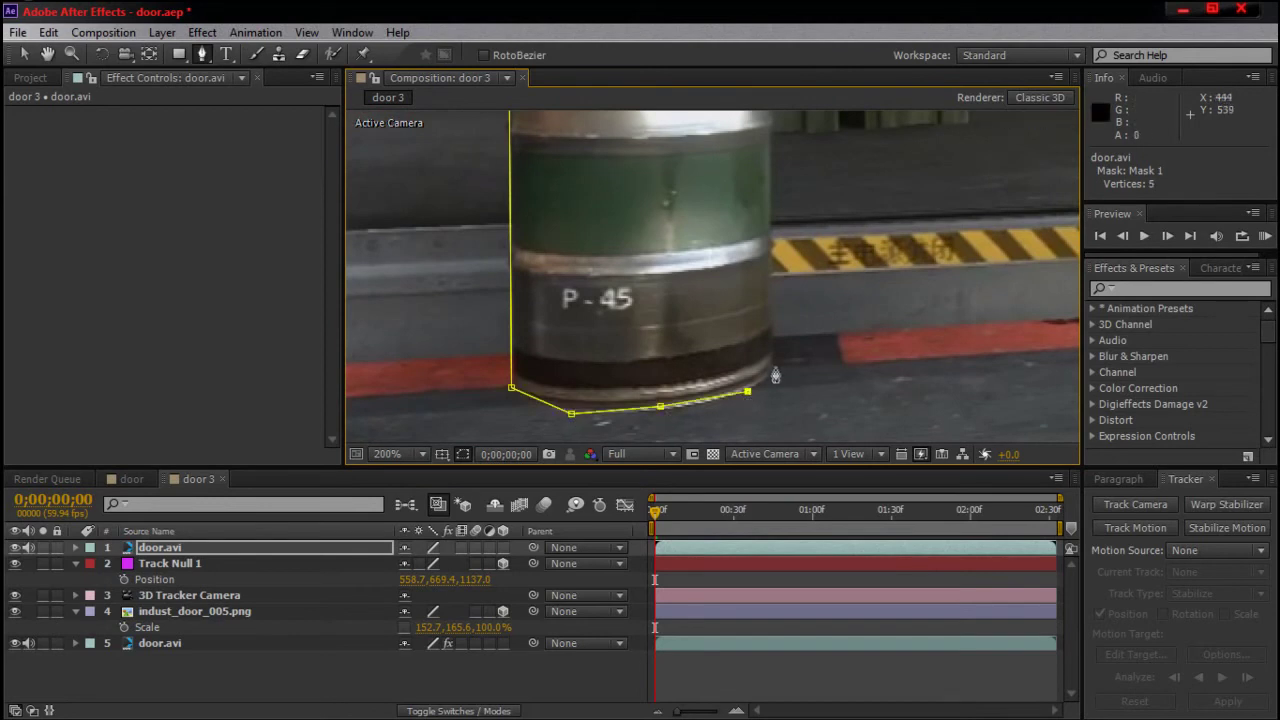
left_click(771, 147)
left_click_drag(808, 146, 843, 400)
left_click(807, 247)
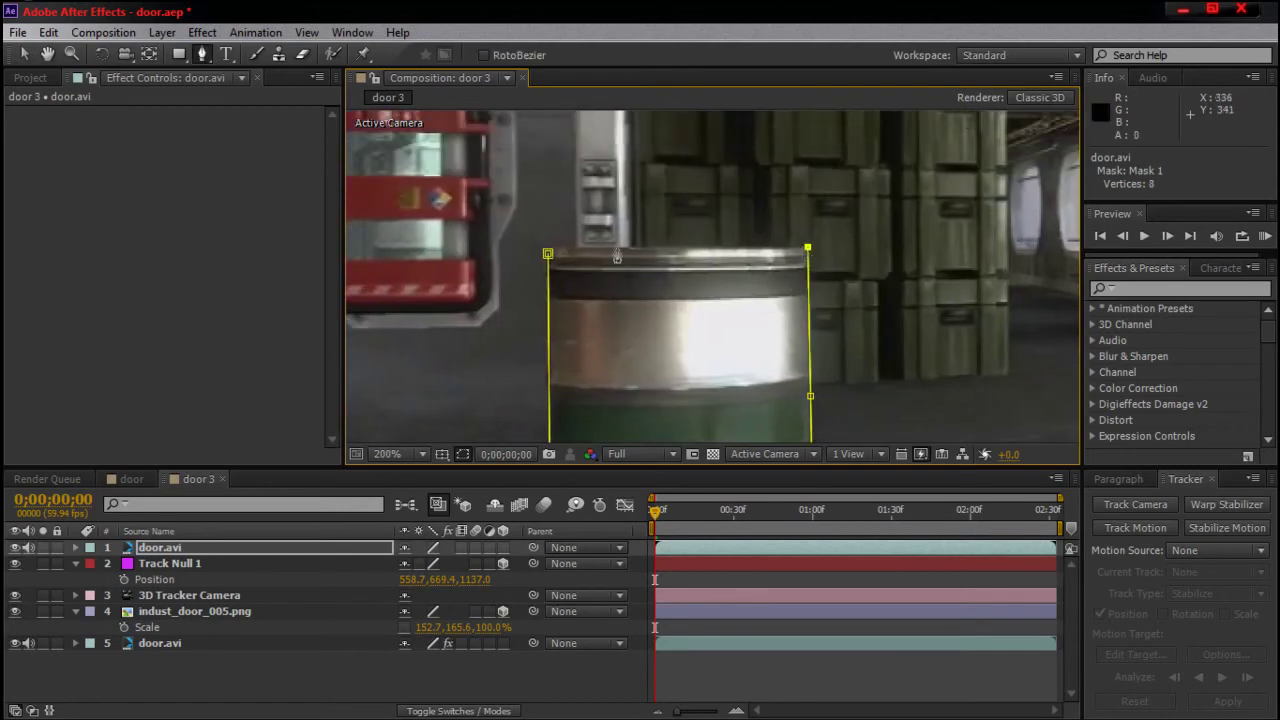
left_click(548, 252)
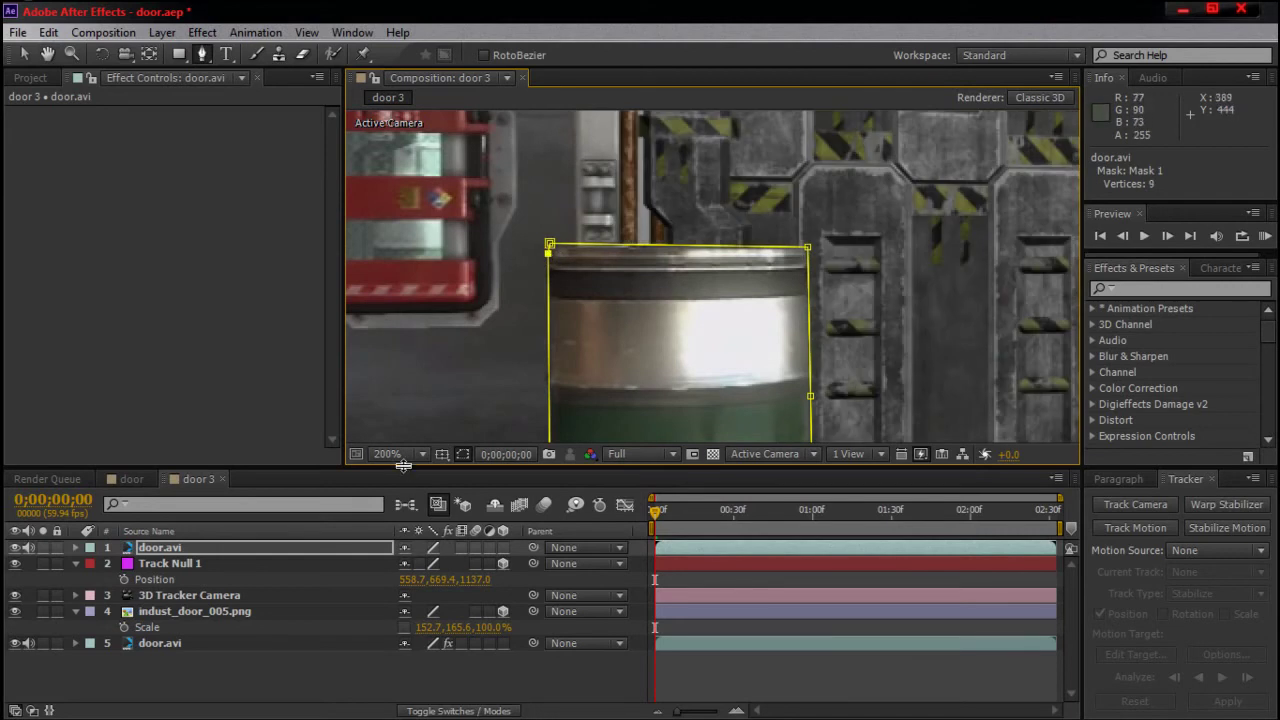
left_click(403, 454)
left_click(455, 110)
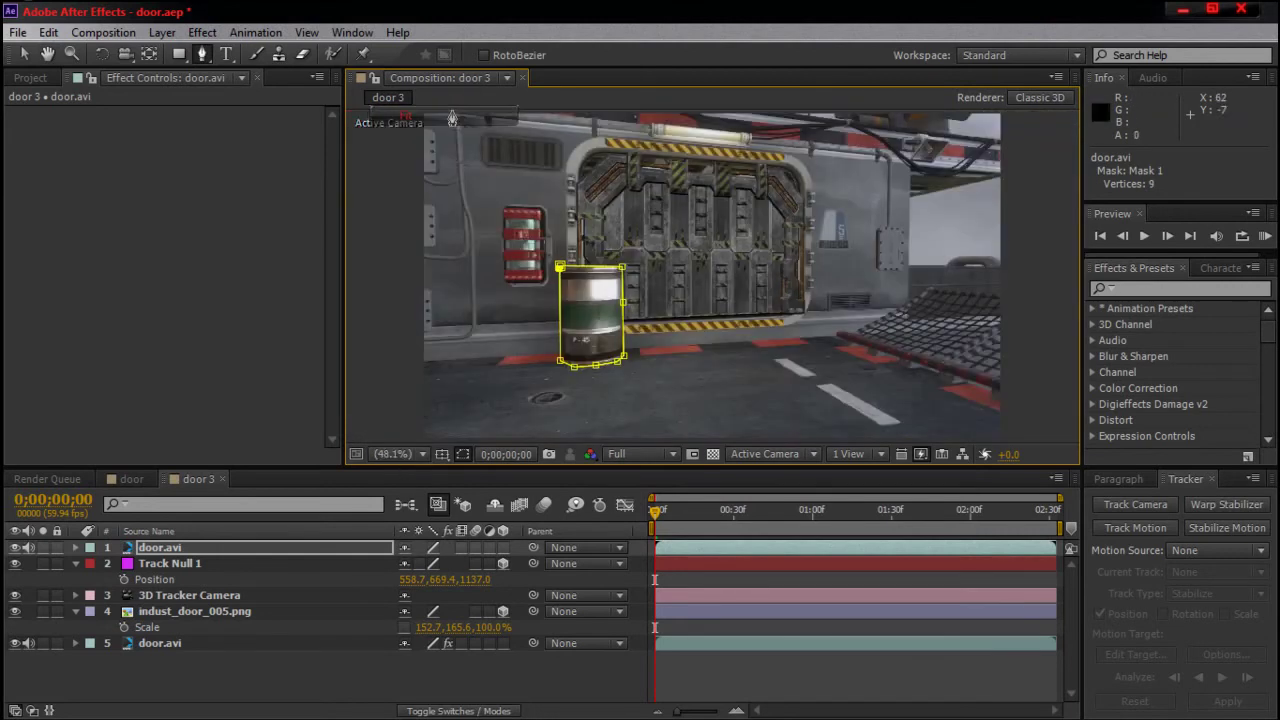
Step: Toggle the mask outline off and on to check the barrel mask
left_click(463, 455)
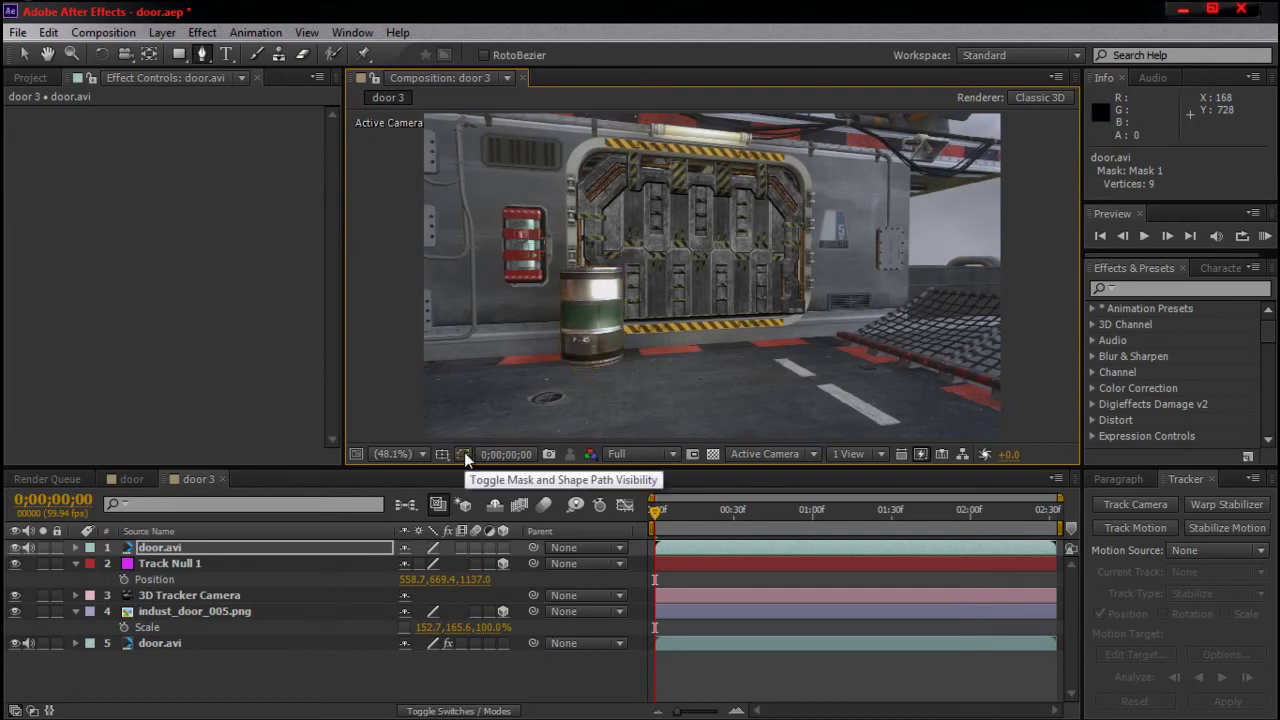
left_click(463, 455)
left_click(463, 455)
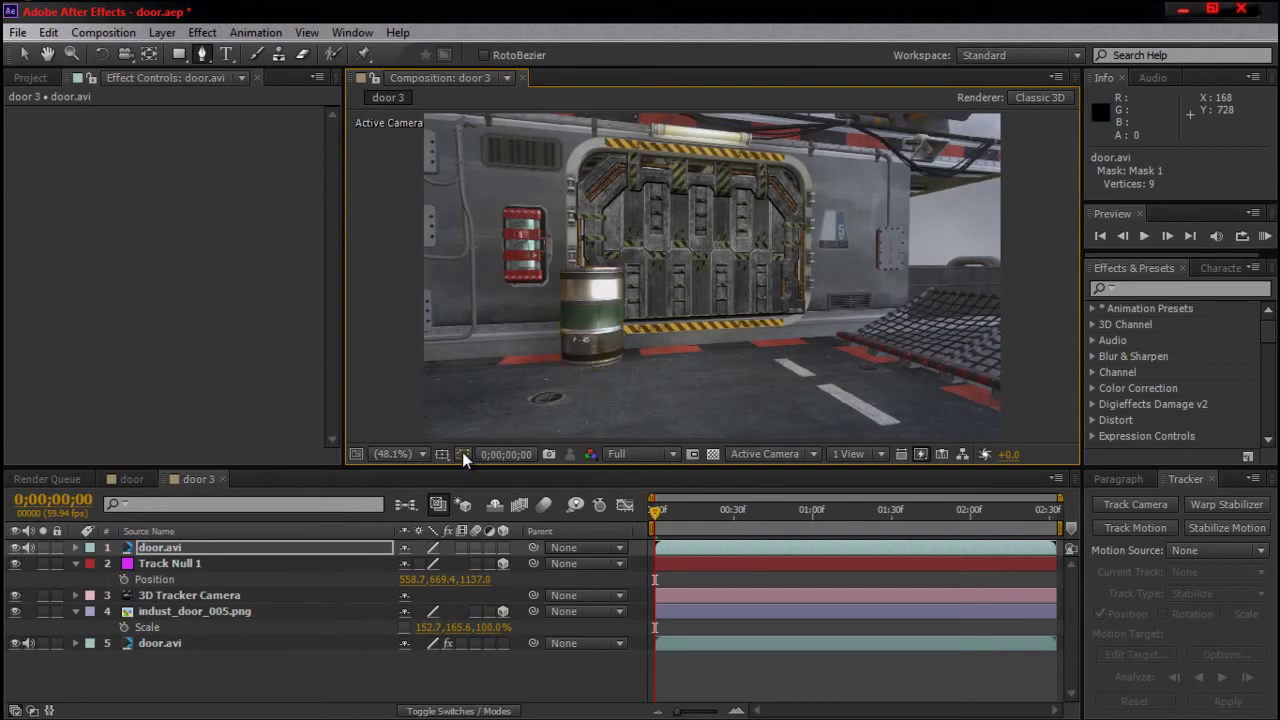
left_click(463, 455)
Step: Keyframe door.avi's Mask Path and advance ten frames at a time through the clip
left_click(249, 547)
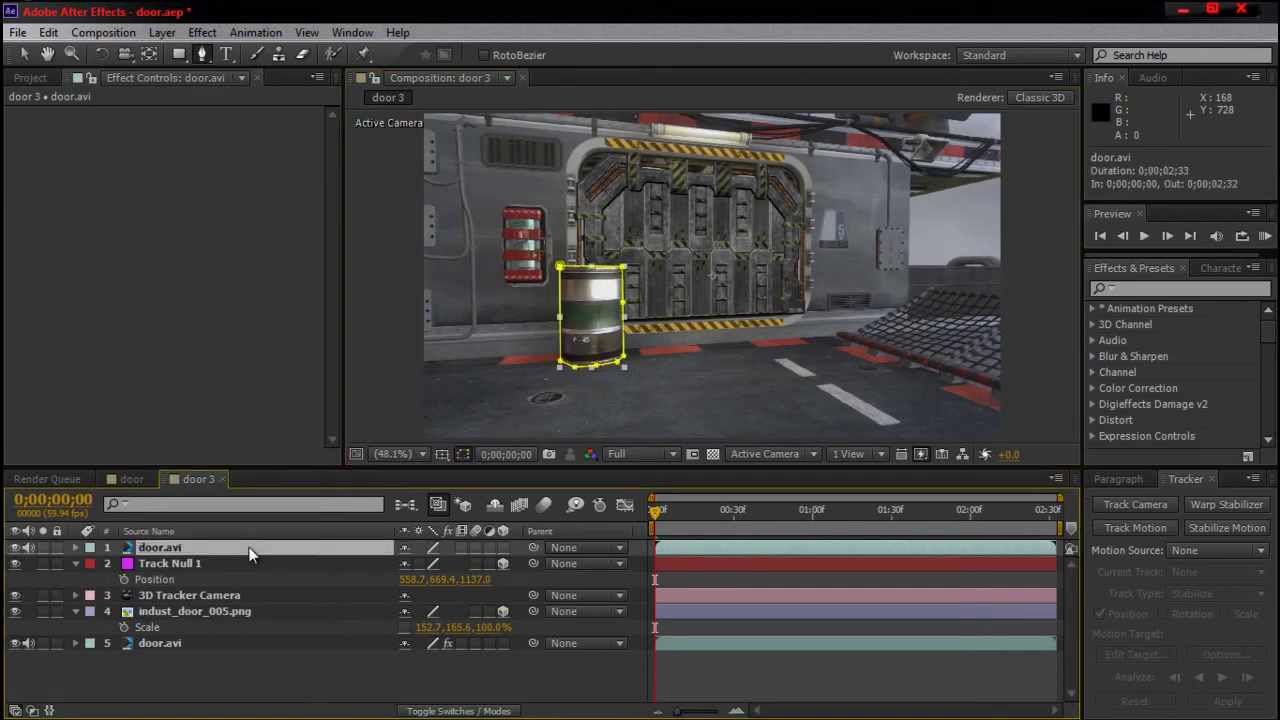
key("m")
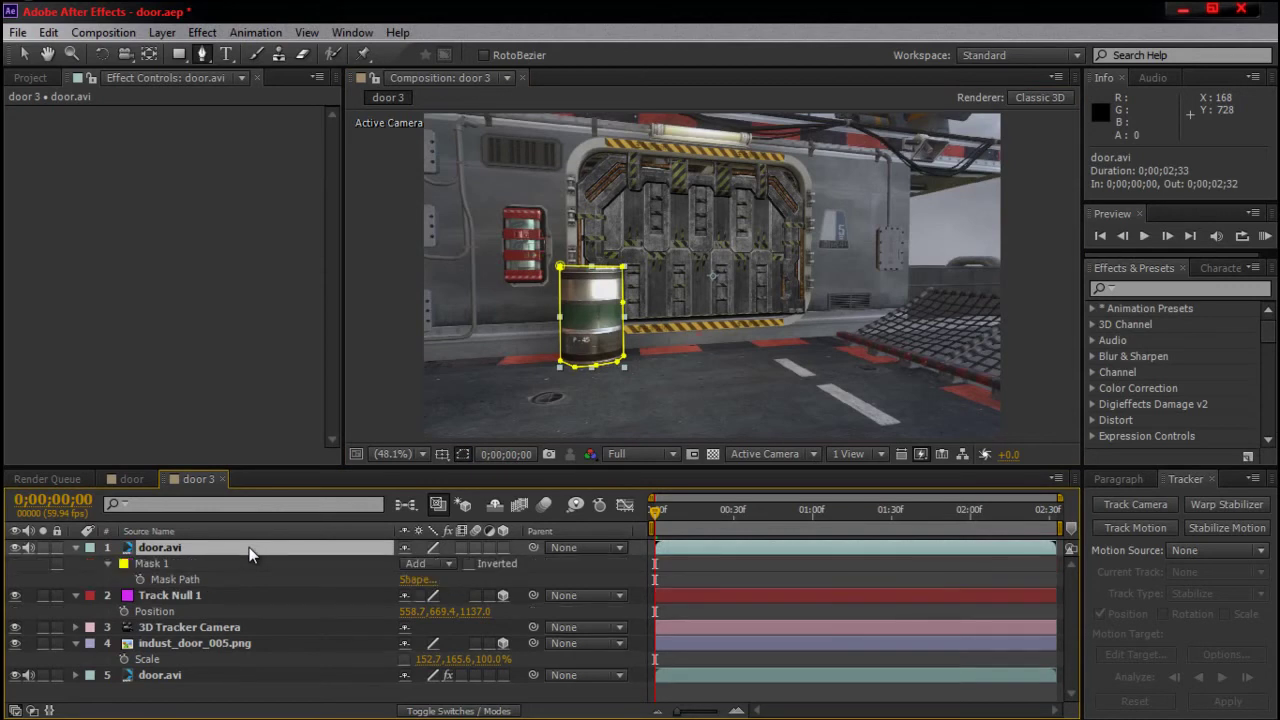
left_click(140, 580)
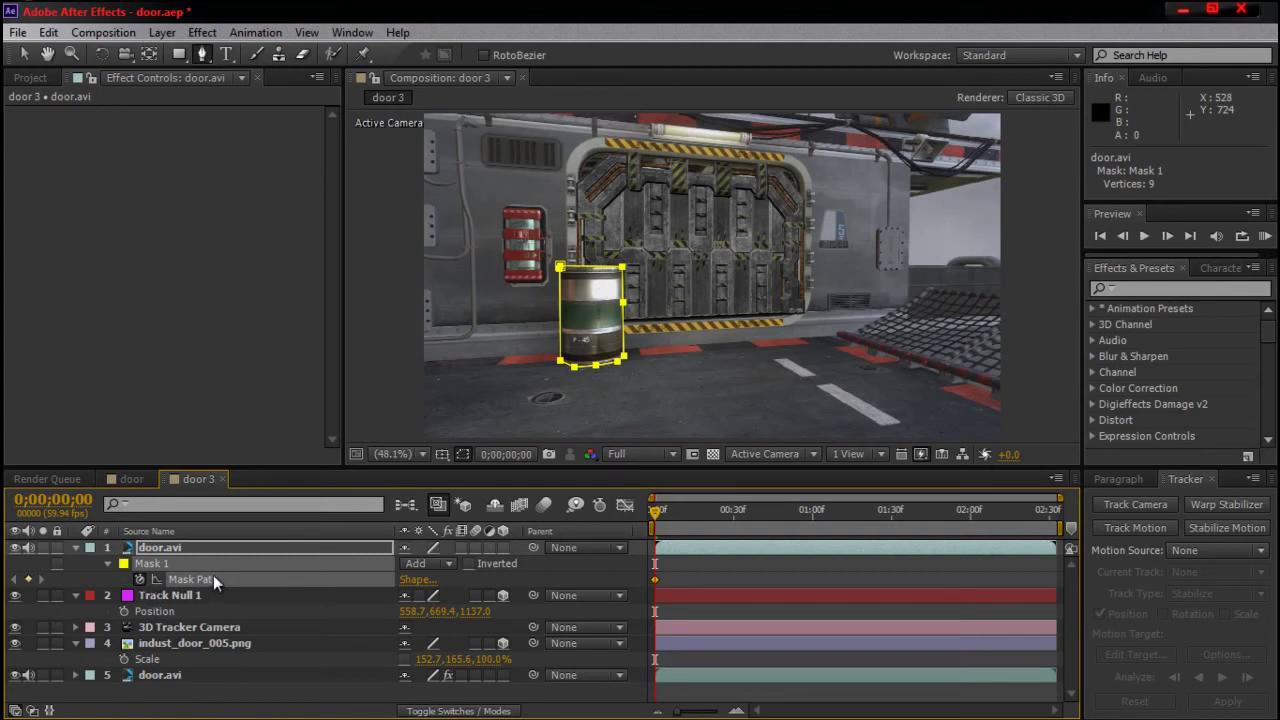
key("shift+Page_Down")
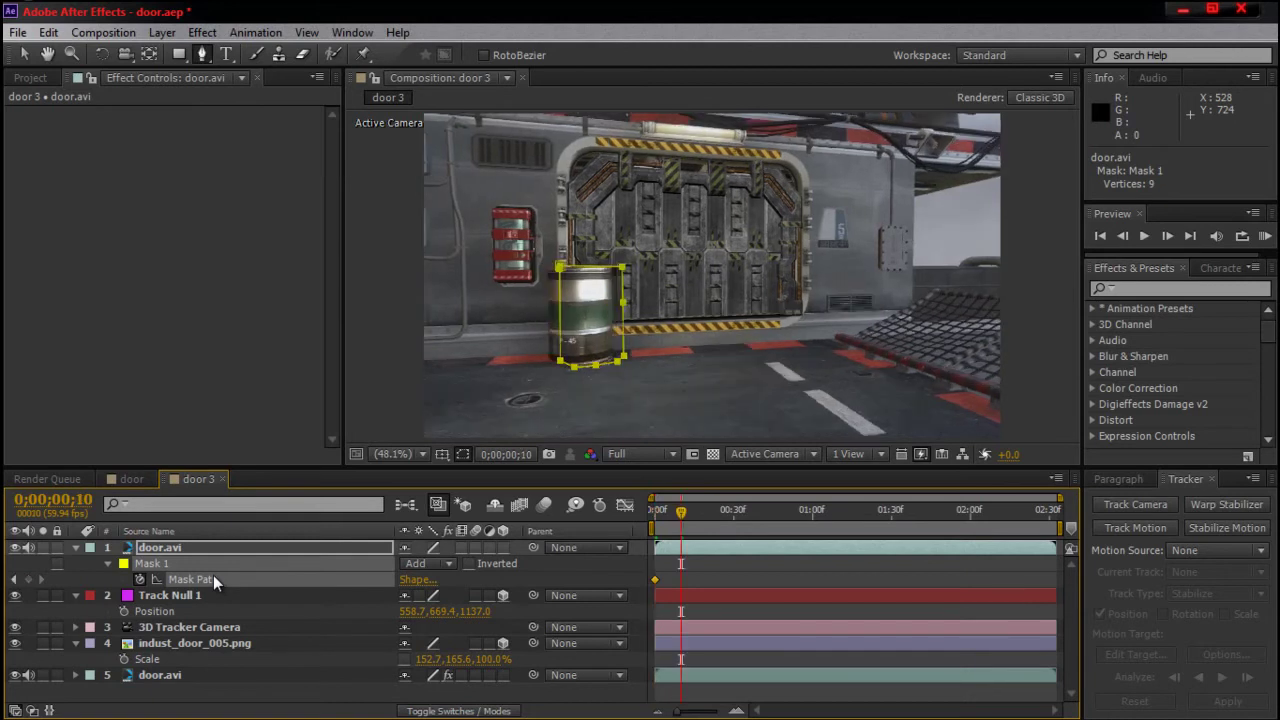
key("shift+Page_Down")
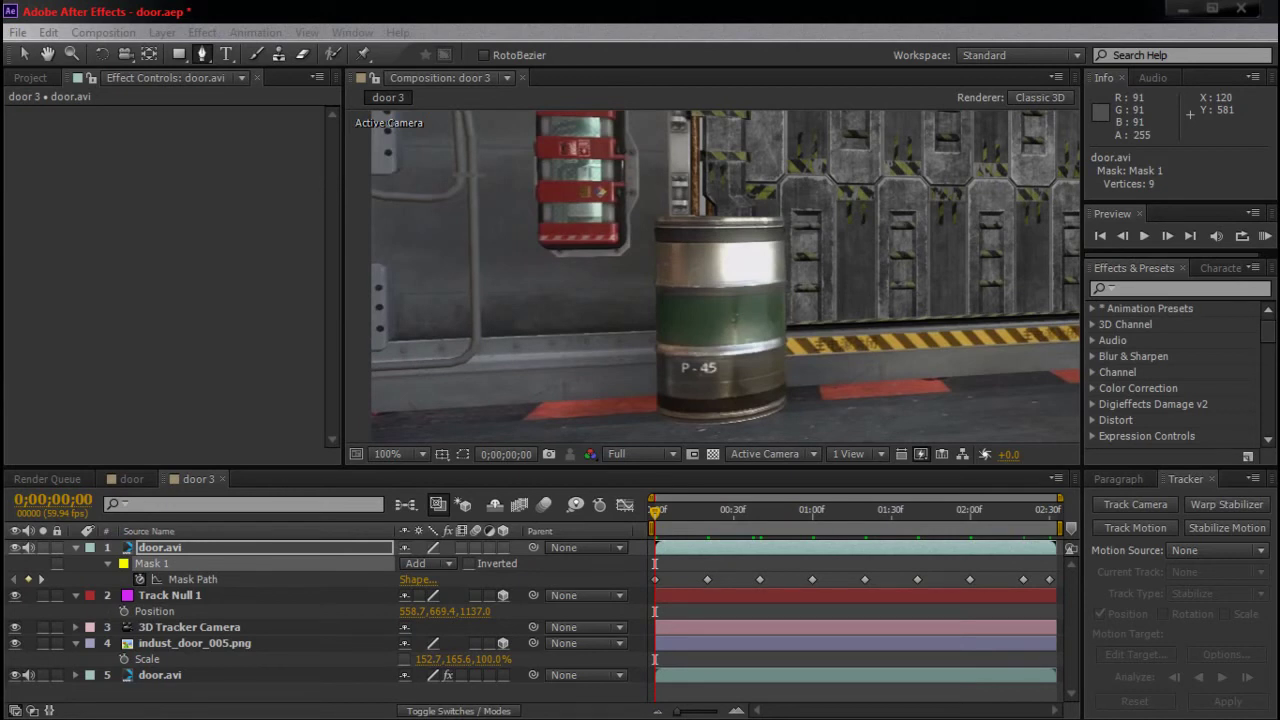
left_click_drag(657, 512, 699, 511)
key("space")
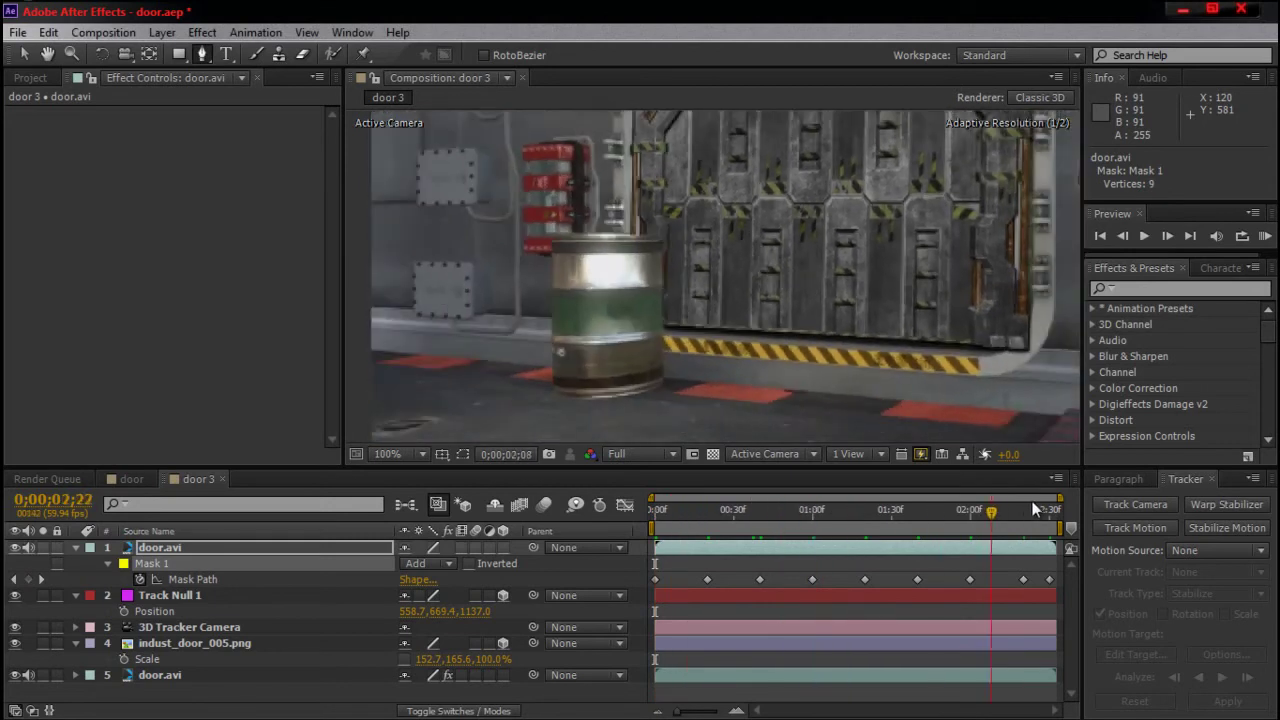
key("space")
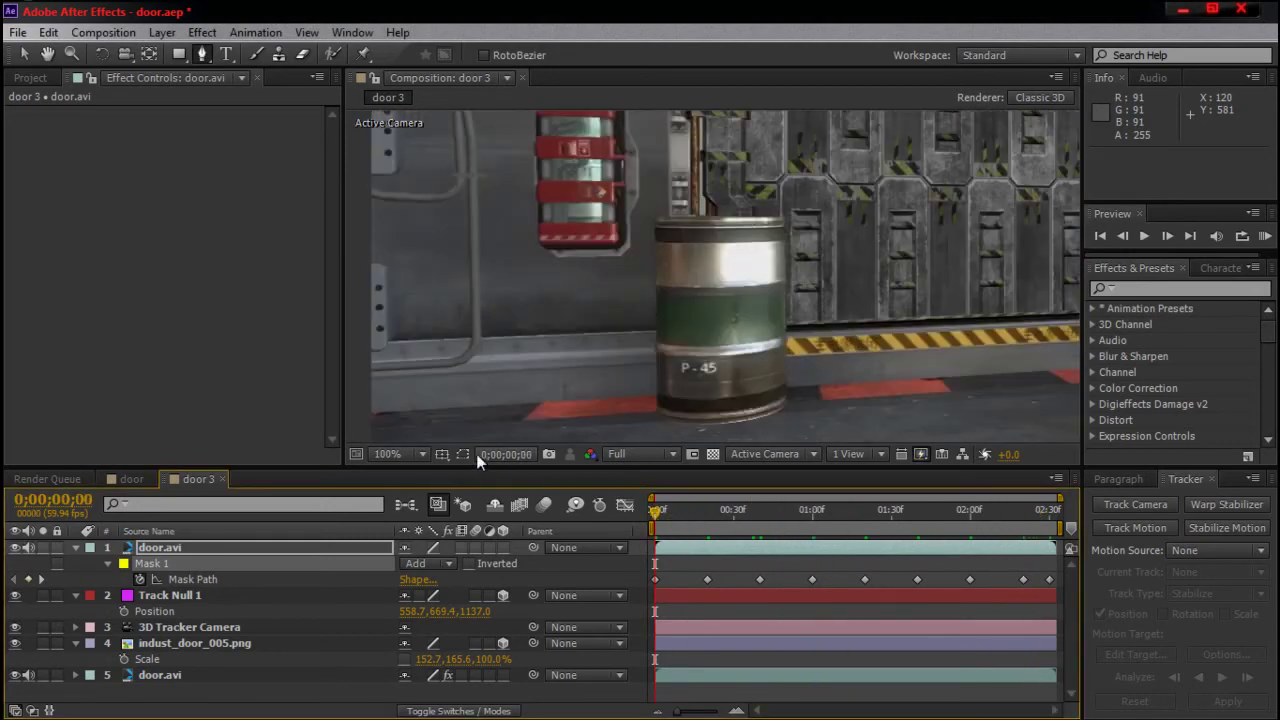
left_click(418, 457)
left_click(424, 136)
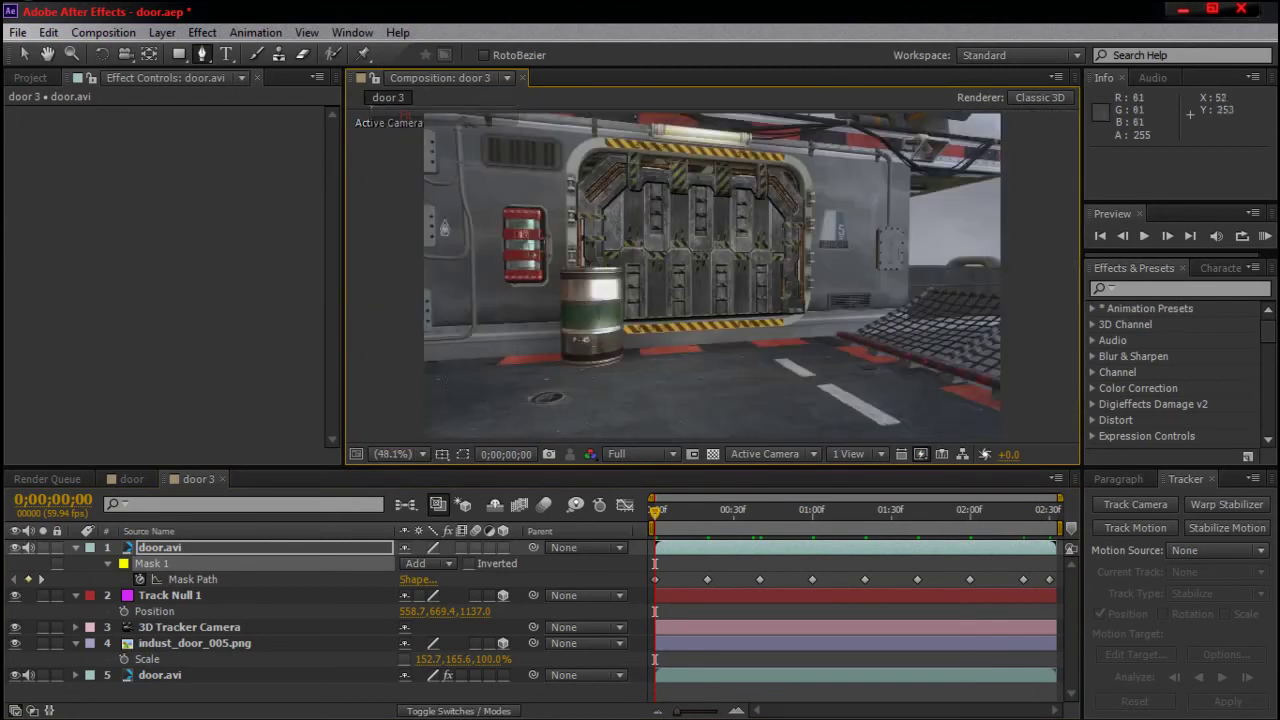
left_click(462, 454)
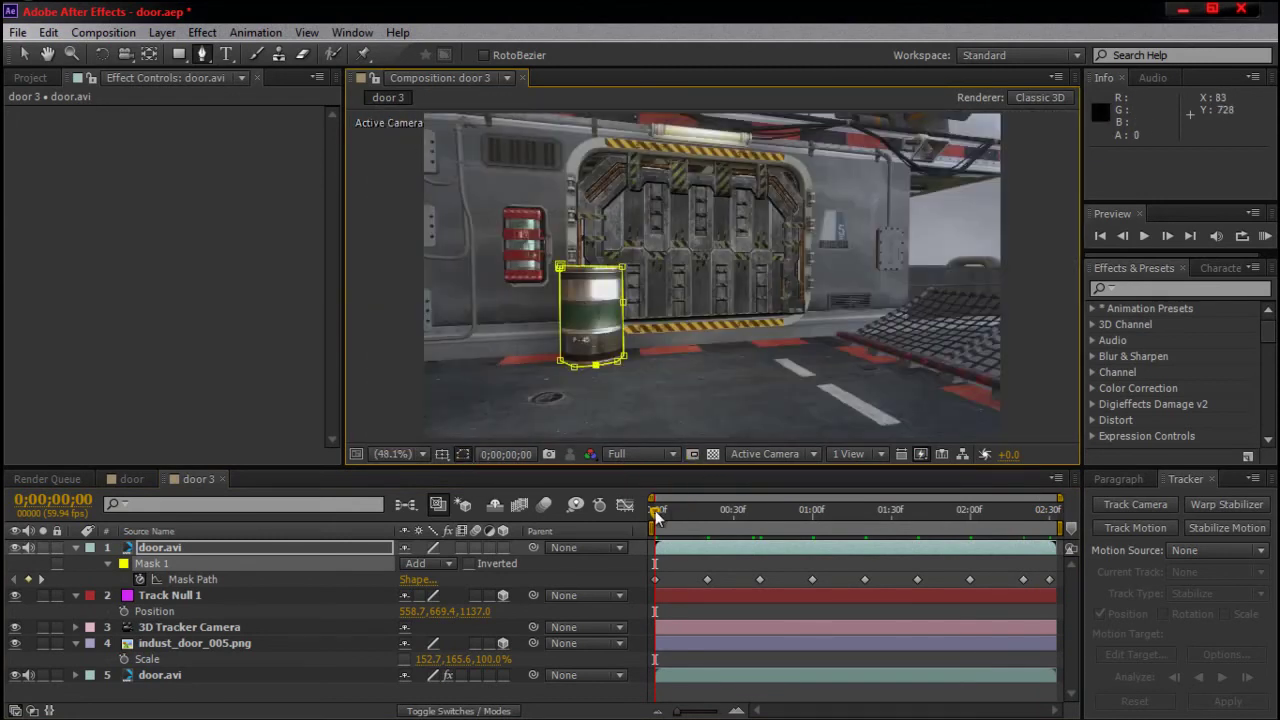
left_click_drag(657, 515, 623, 518)
left_click(249, 546)
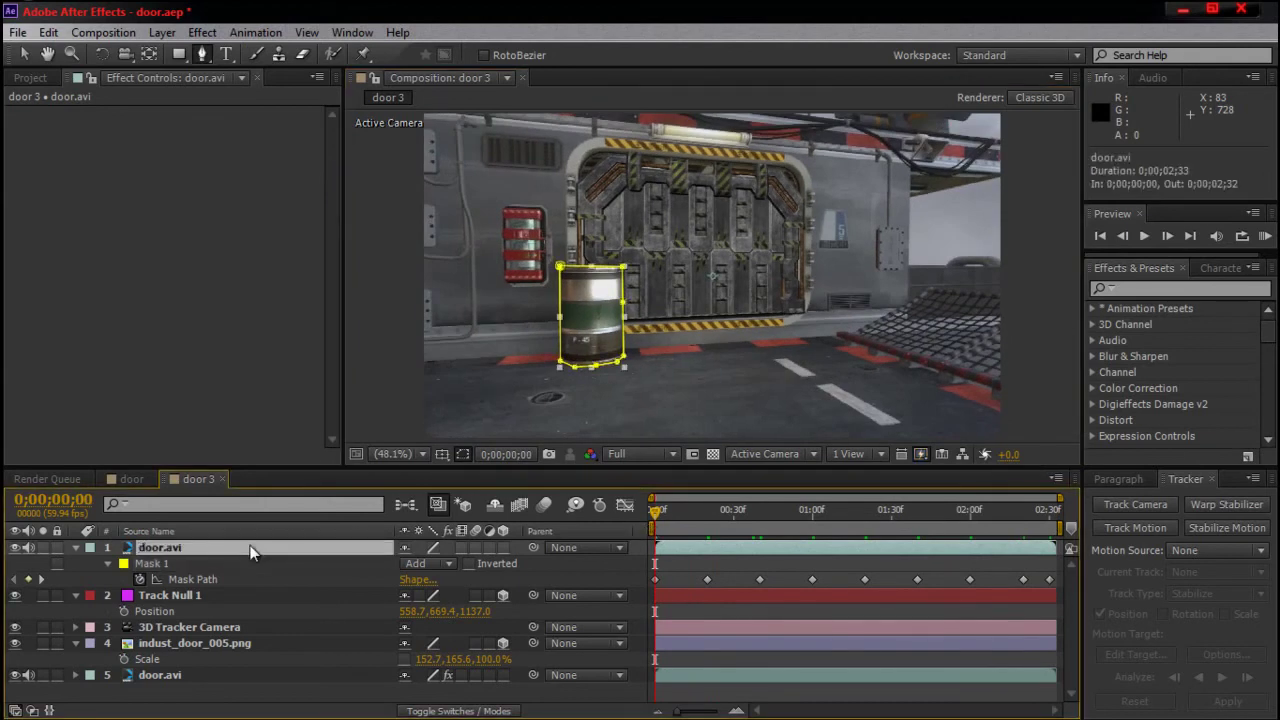
left_click(201, 56)
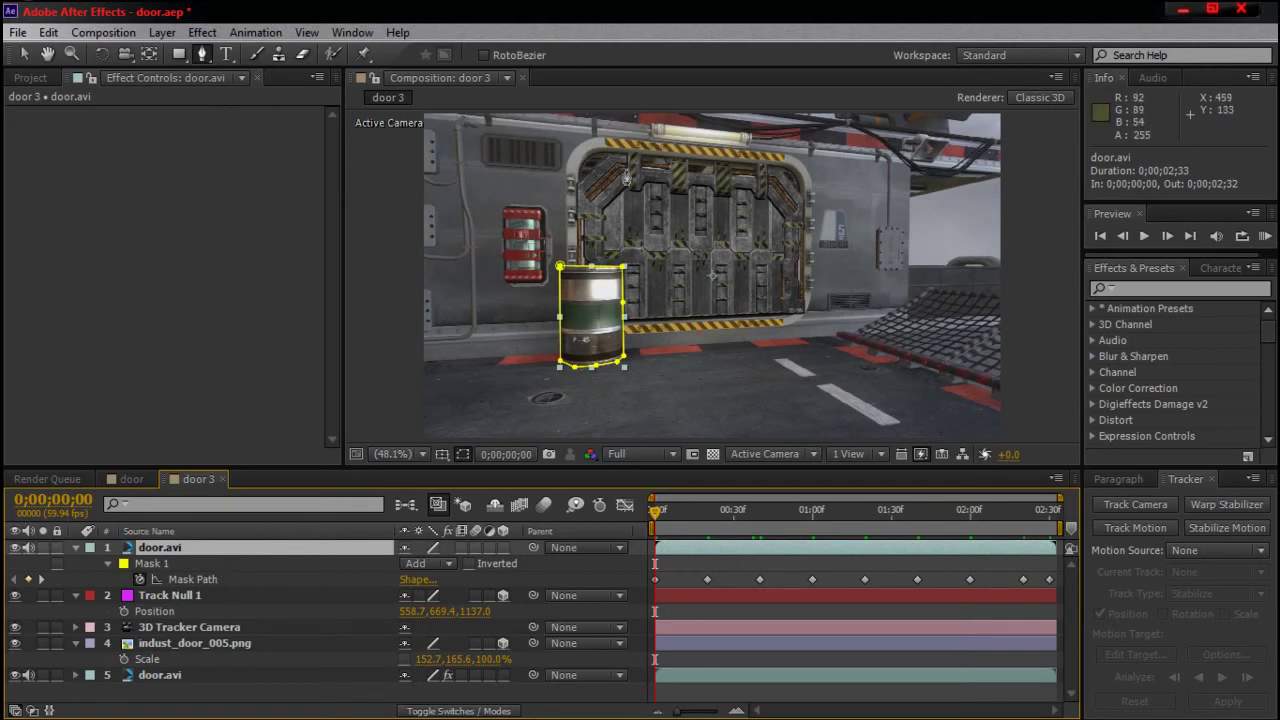
key("period")
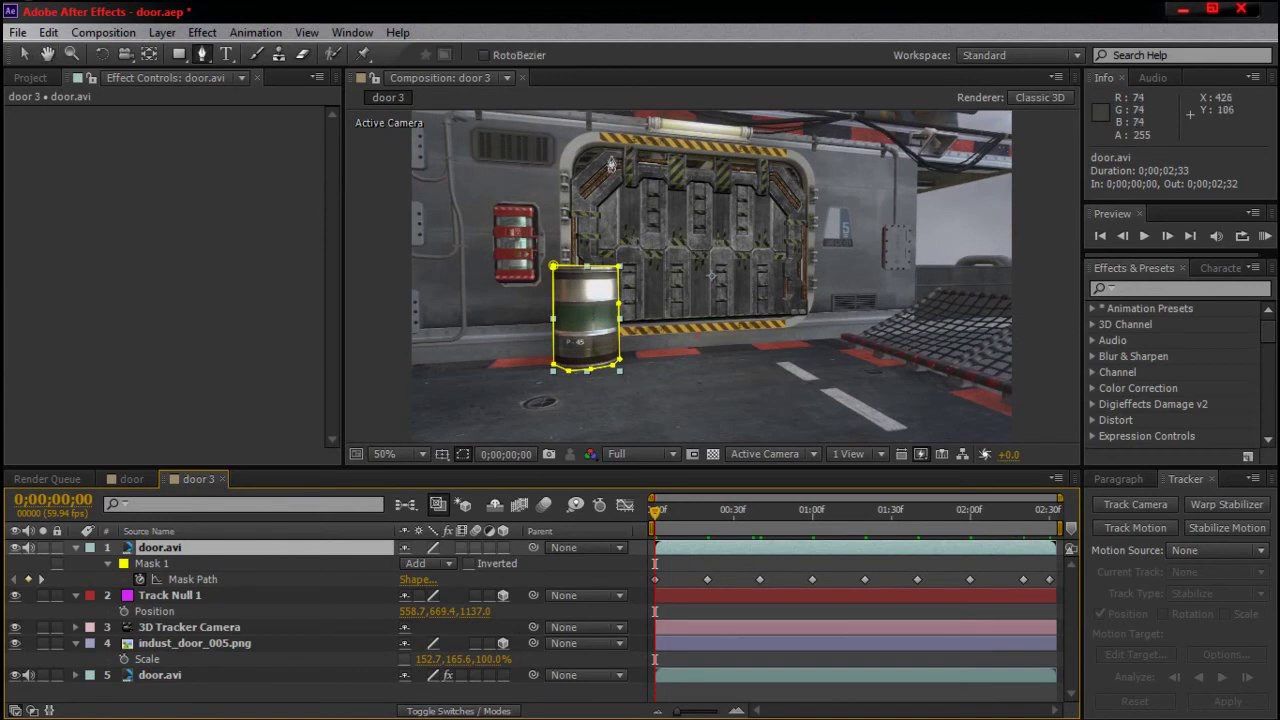
key("period")
key("period")
left_click_drag(639, 197, 728, 240)
Step: Start Mask 2 on the doorway's top edge and trace its upper left corner and left side
key("g")
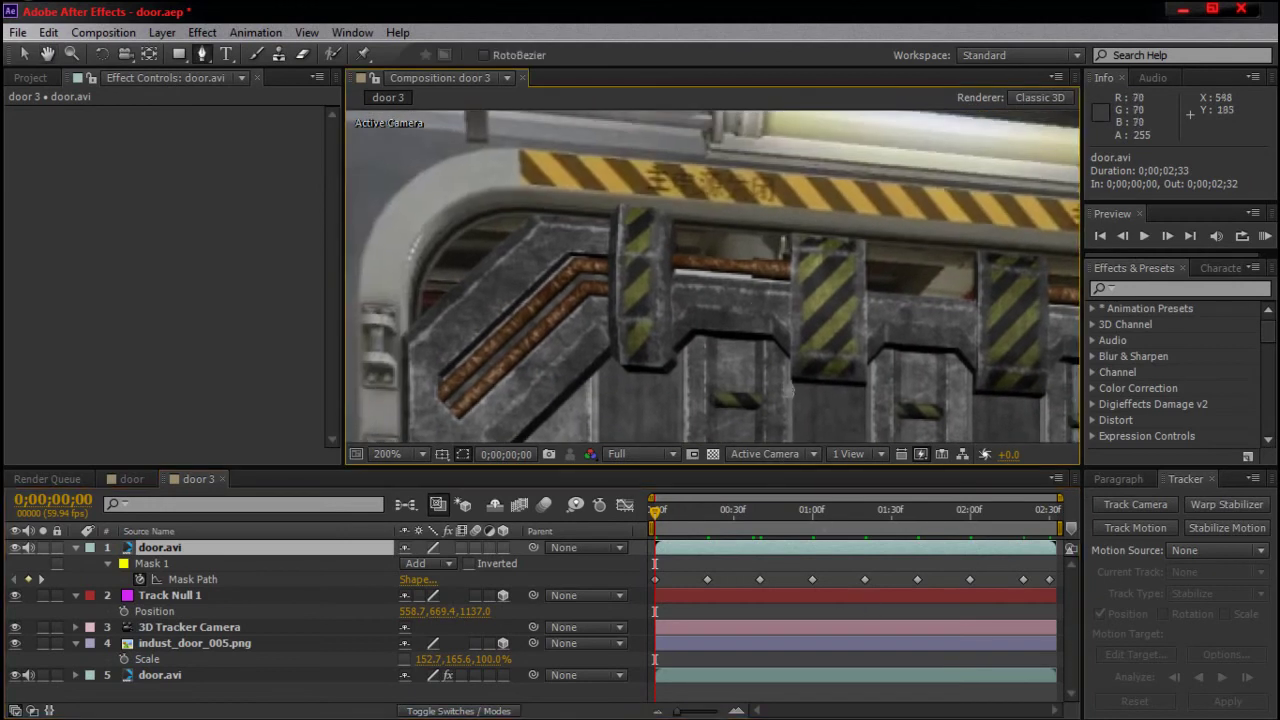
left_click(723, 226)
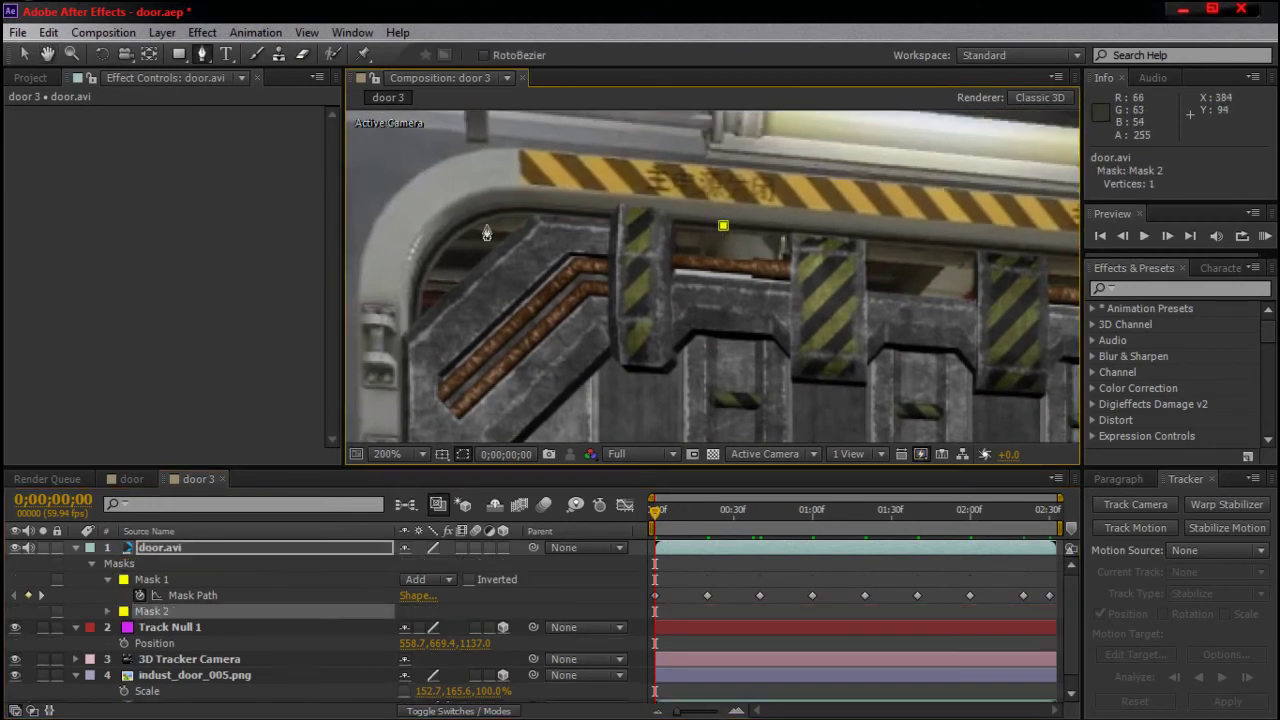
left_click(552, 209)
left_click(507, 213)
left_click(474, 217)
left_click(443, 236)
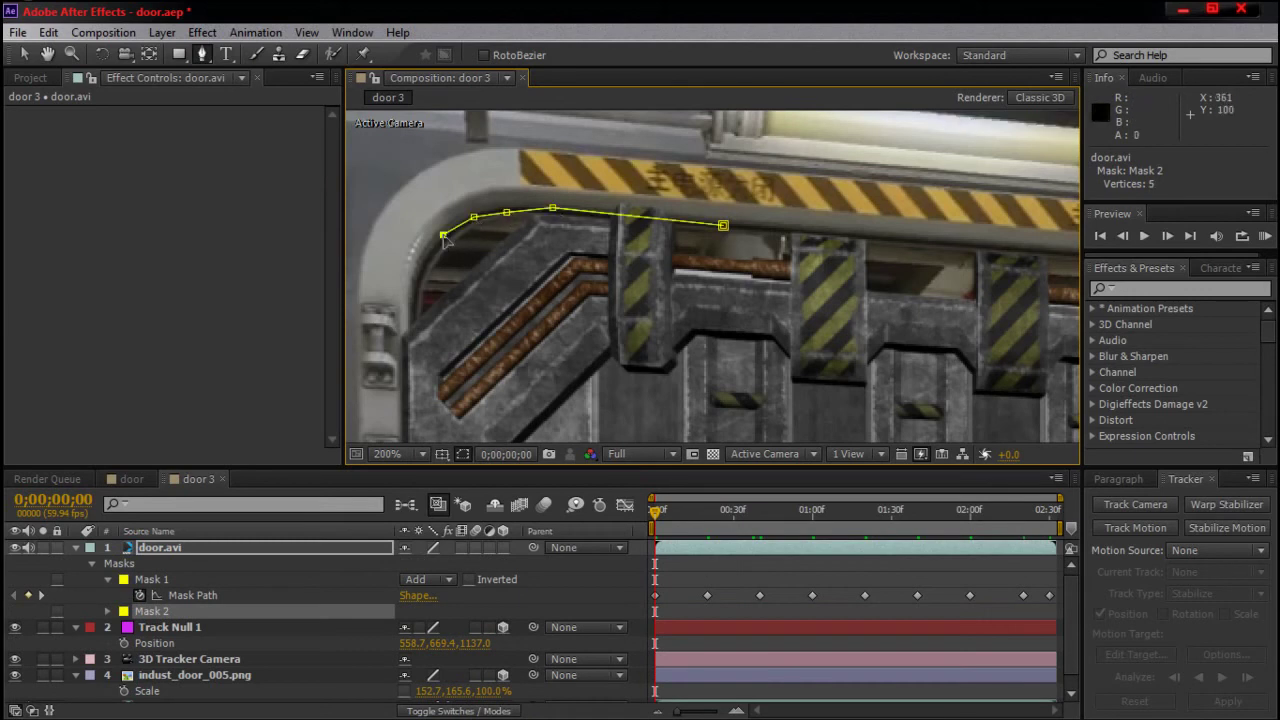
left_click(415, 297)
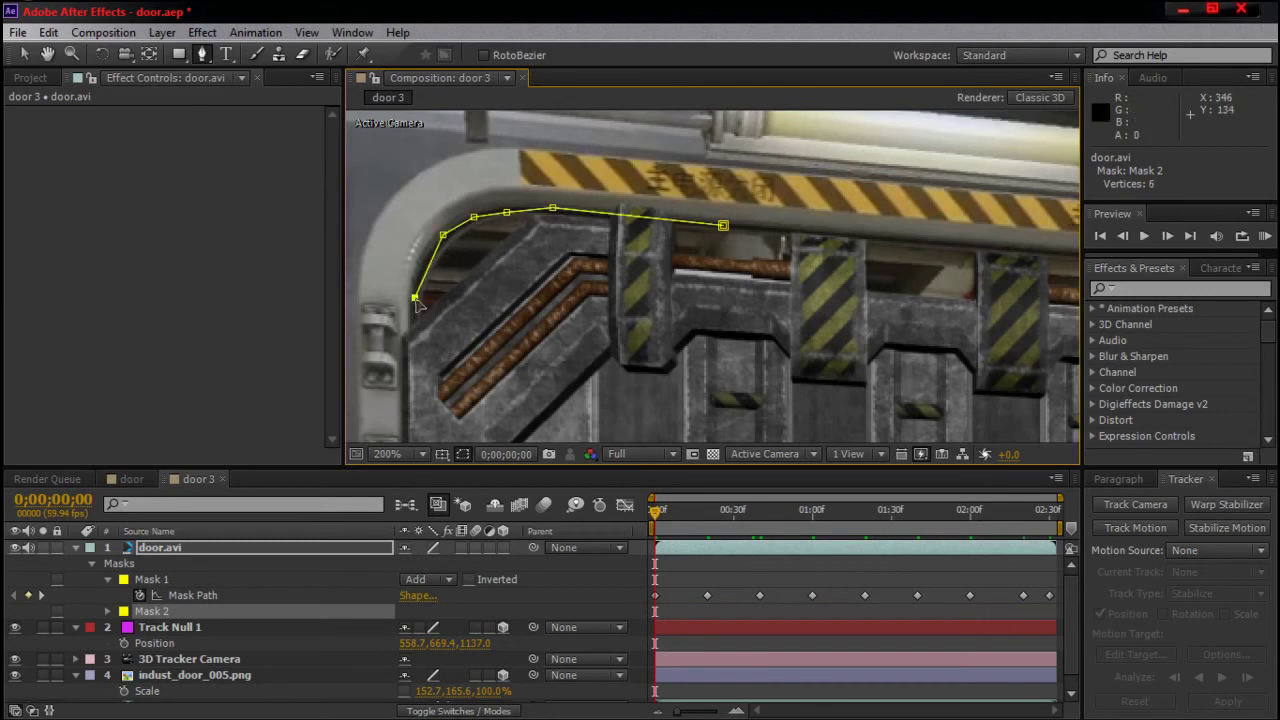
left_click(16, 676)
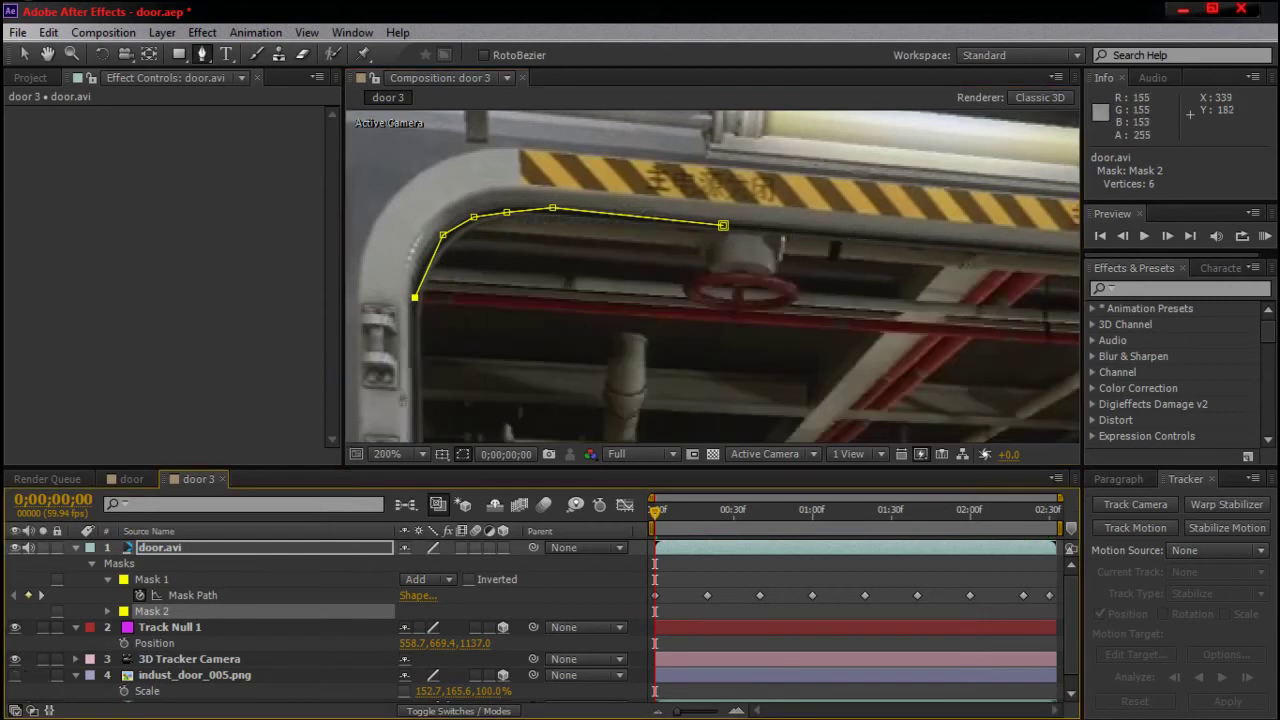
left_click(416, 398)
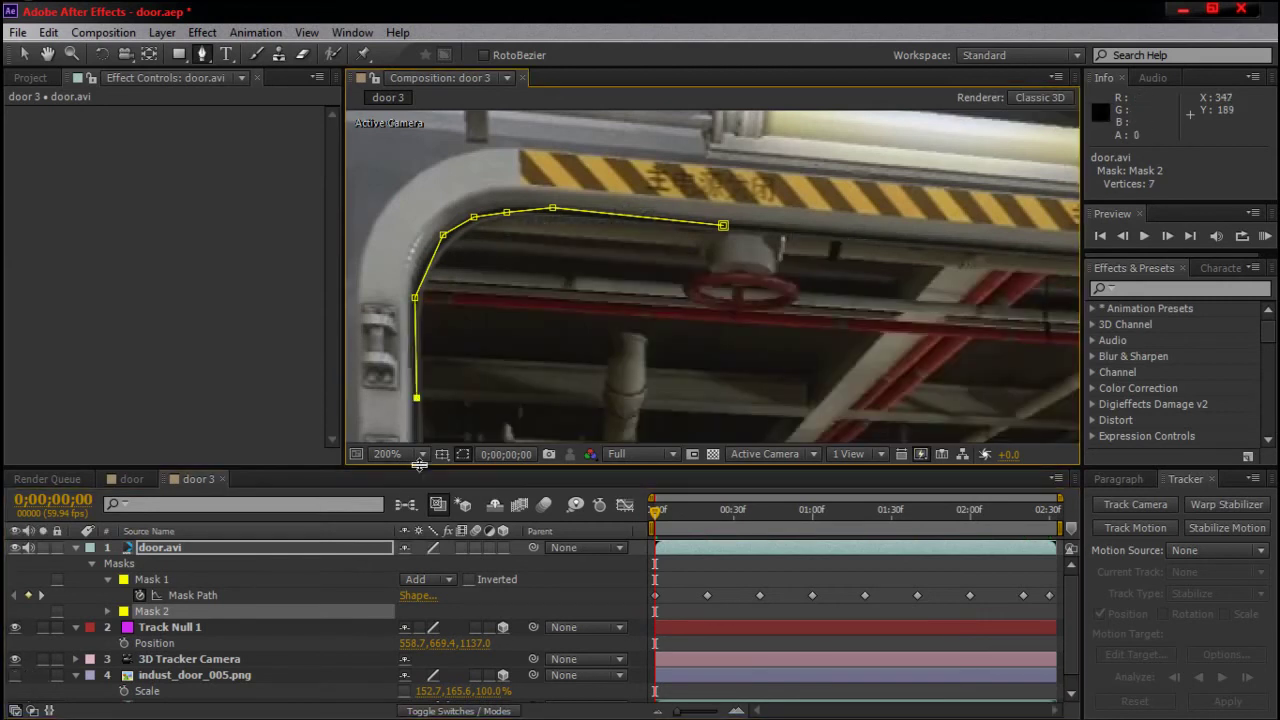
Step: Continue Mask 2 down the doorway's left edge, around the barrel, and along the floor edge
key("h")
left_click_drag(600, 378, 595, 222)
scroll(529, 314, "down", 5)
key("g")
left_click(437, 142)
left_click(435, 258)
left_click(438, 327)
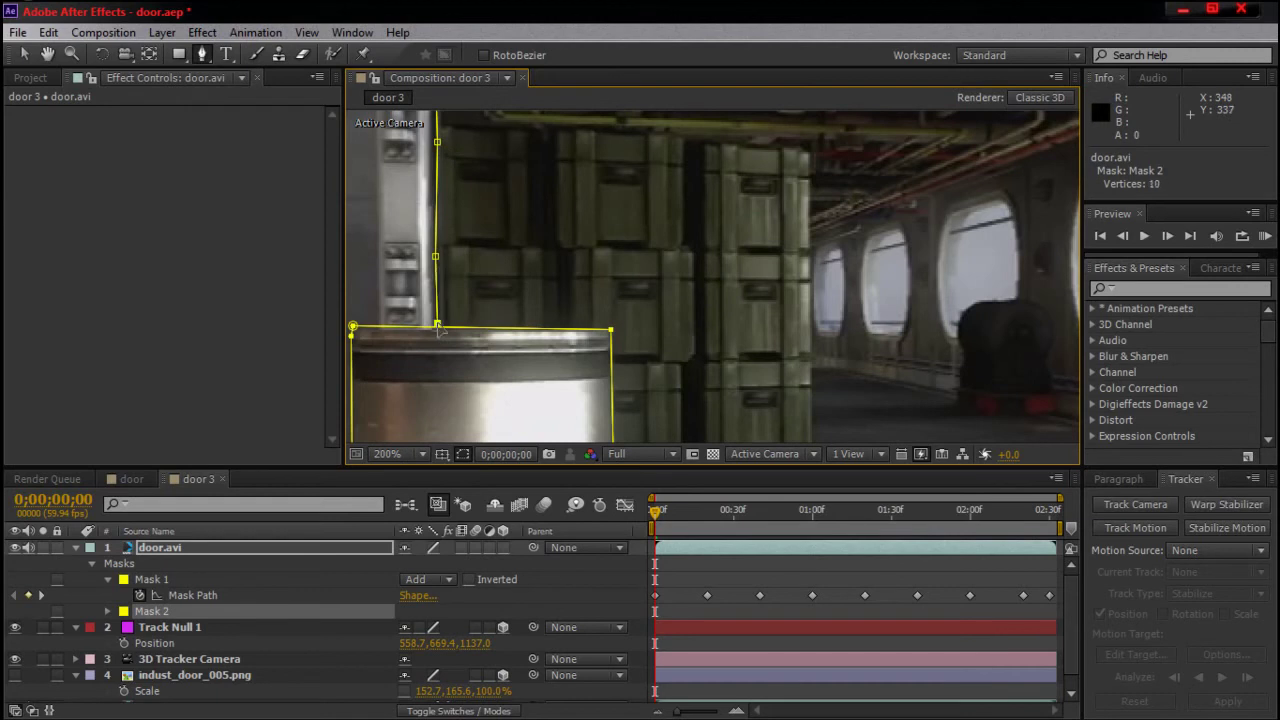
left_click(615, 324)
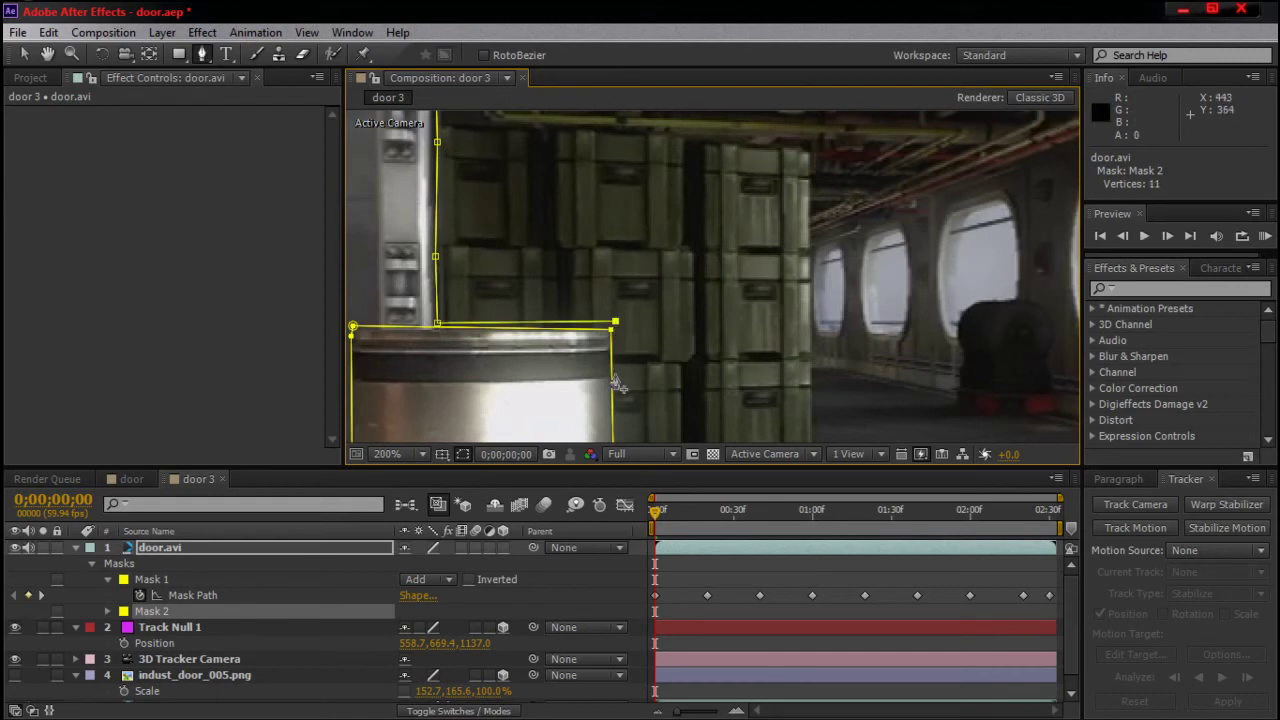
scroll(620, 380, "down", 5)
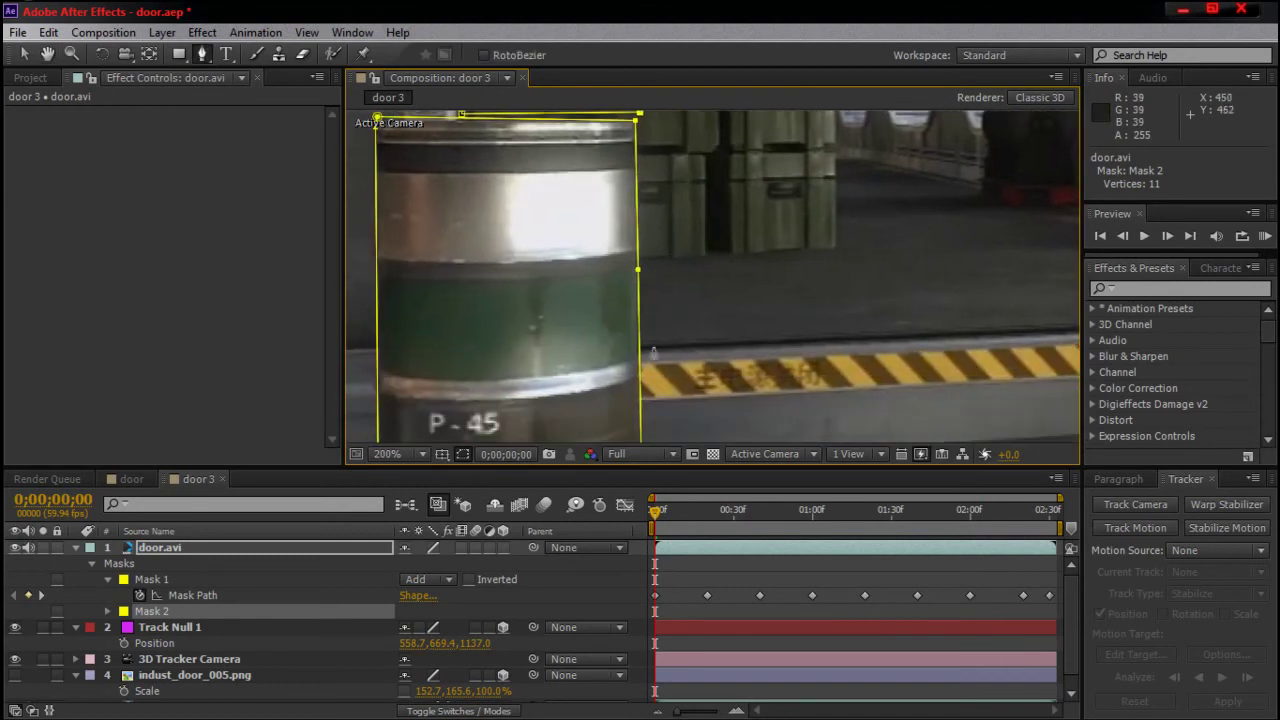
left_click(641, 347)
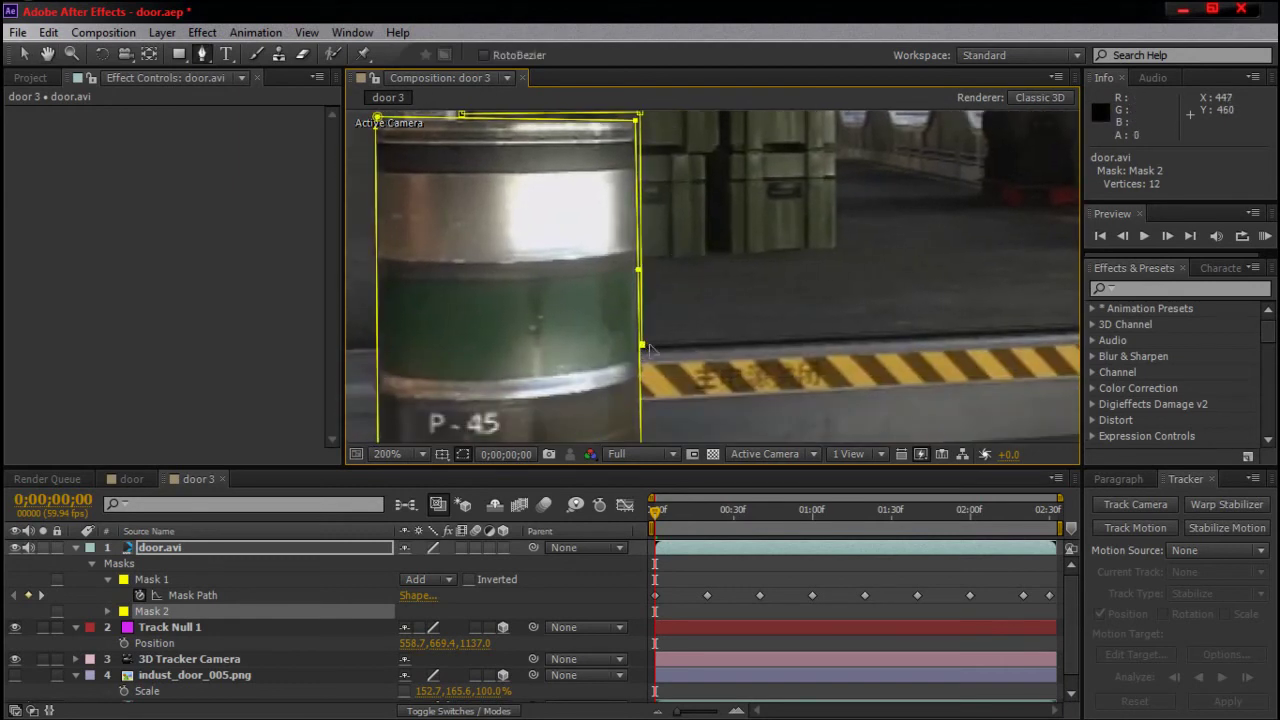
left_click(774, 341)
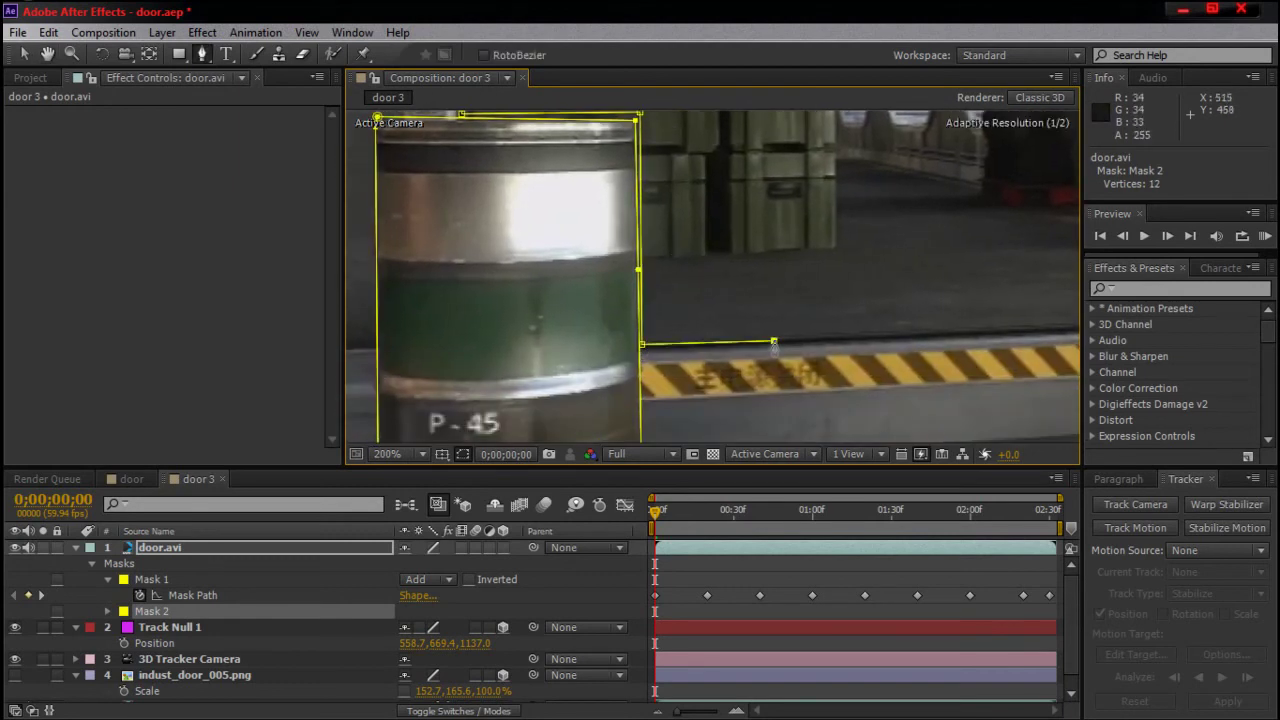
Step: Extend Mask 2 along the doorway's bottom edge, around the lower right corner, and up the right side
left_click(1001, 330)
key("space")
left_click_drag(1034, 306, 711, 305)
left_click(722, 335)
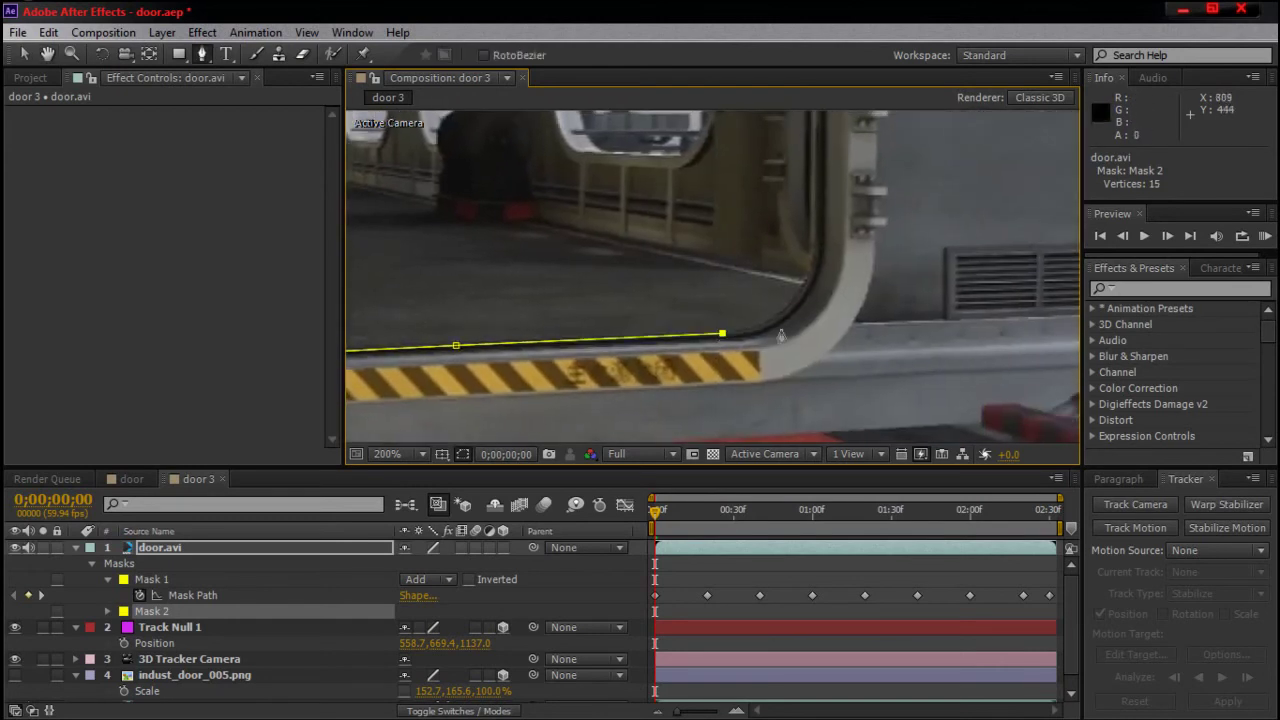
left_click(772, 329)
left_click(814, 288)
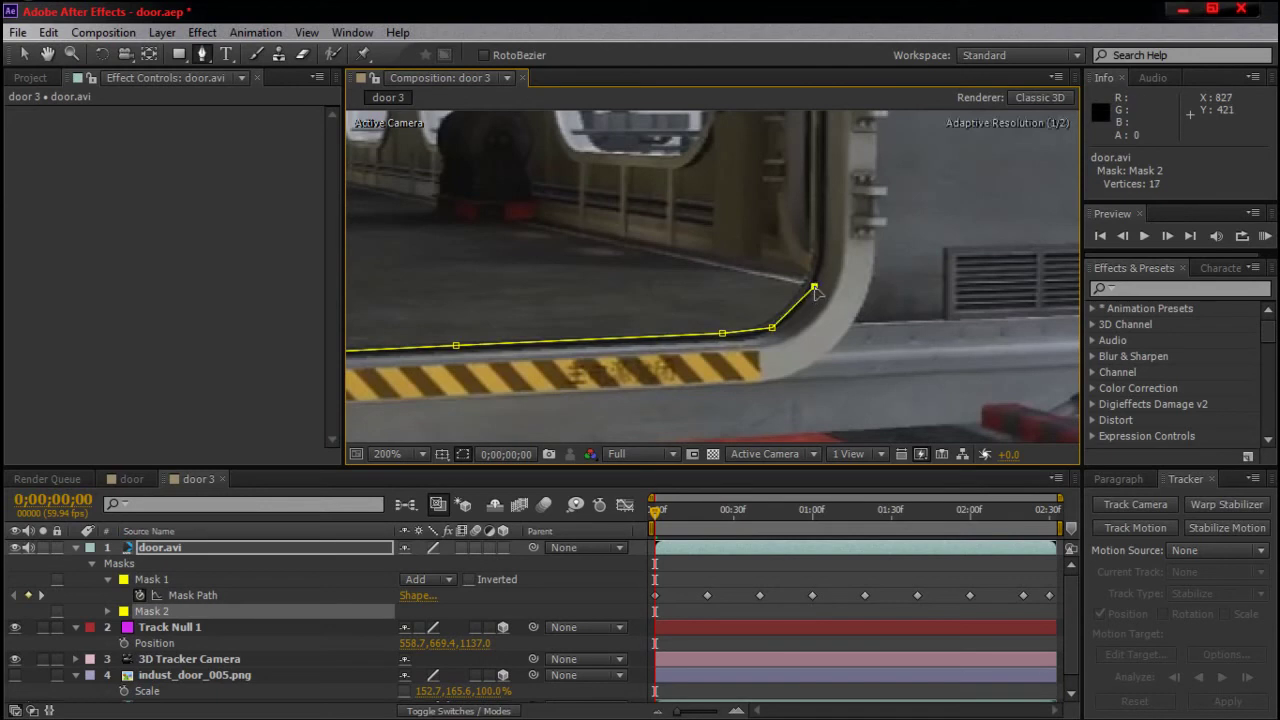
left_click(822, 203)
left_click_drag(822, 203, 803, 346)
left_click(802, 323)
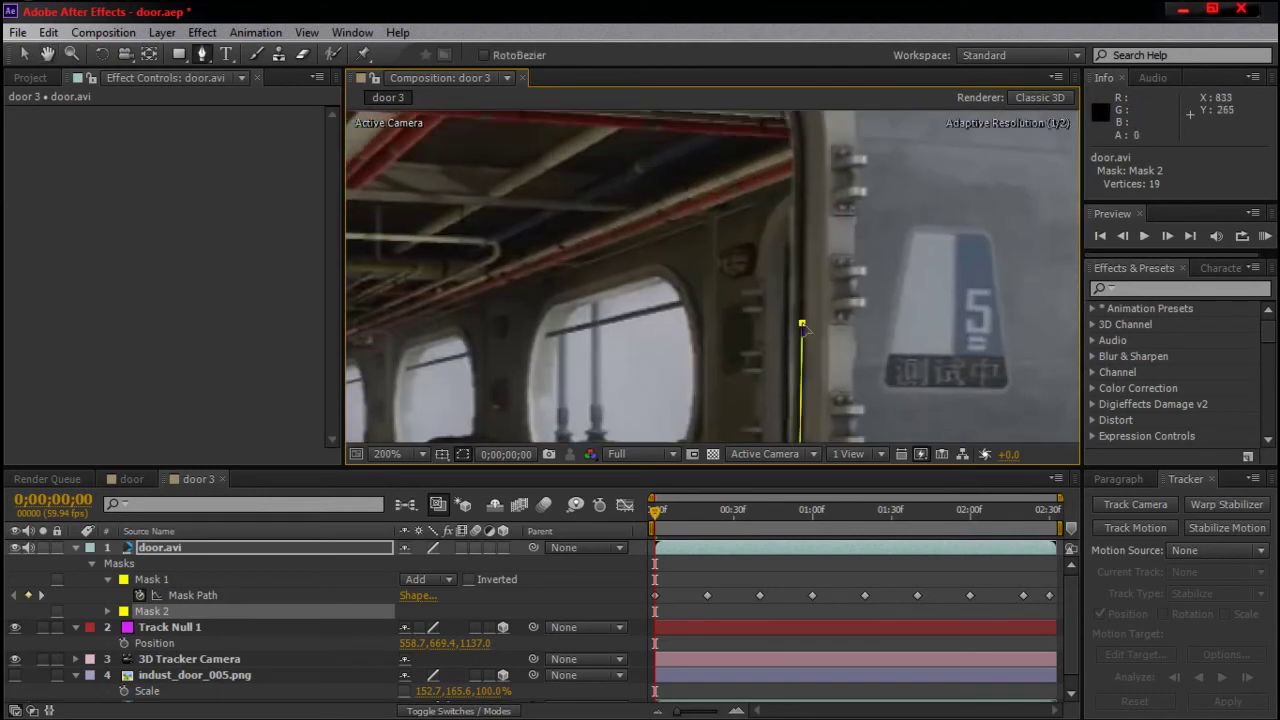
left_click(803, 173)
Step: Trace the doorway's top right curve and top edge, closing Mask 2 at its first point
left_click_drag(845, 155, 893, 364)
left_click(843, 318)
left_click(800, 274)
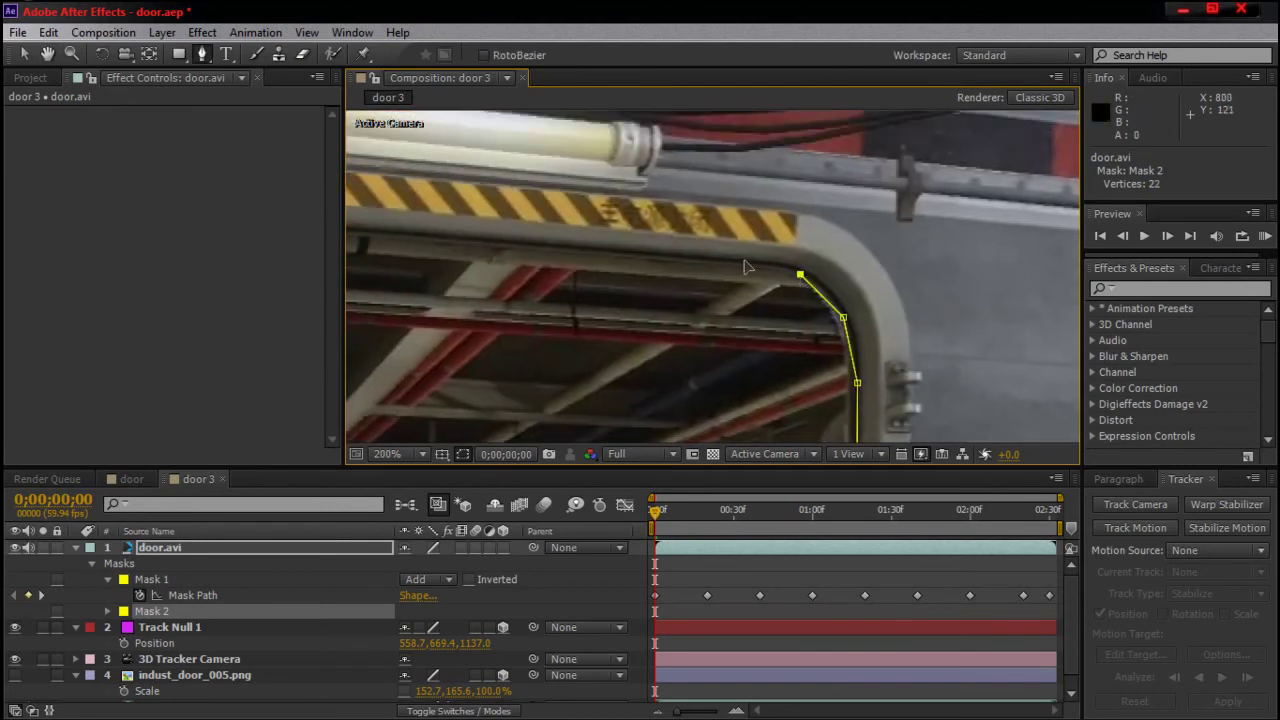
left_click(655, 258)
key("space")
left_click_drag(553, 258, 771, 336)
left_click(744, 322)
left_click(503, 301)
left_click(471, 301)
left_click(409, 450)
Step: Fit the frame in the viewer and set door.avi's Mask 2 mode to Subtract
left_click(460, 128)
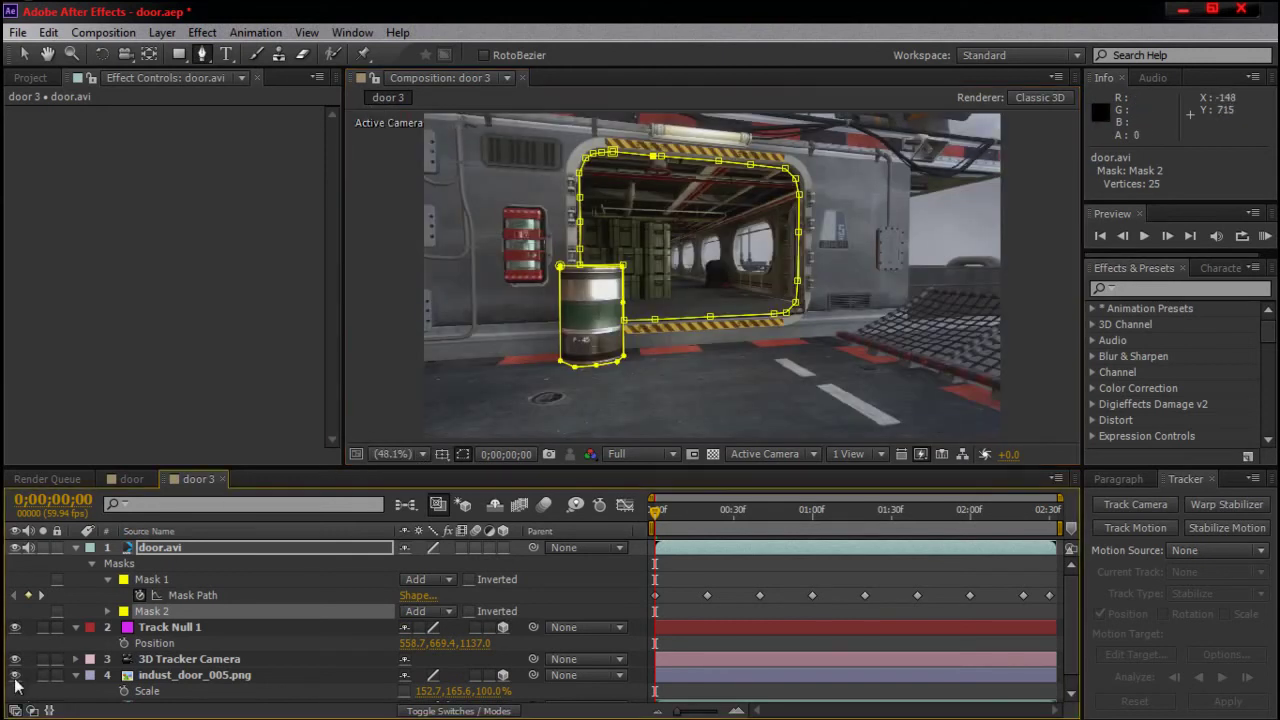
left_click(319, 546)
key("m")
key("m")
key("m")
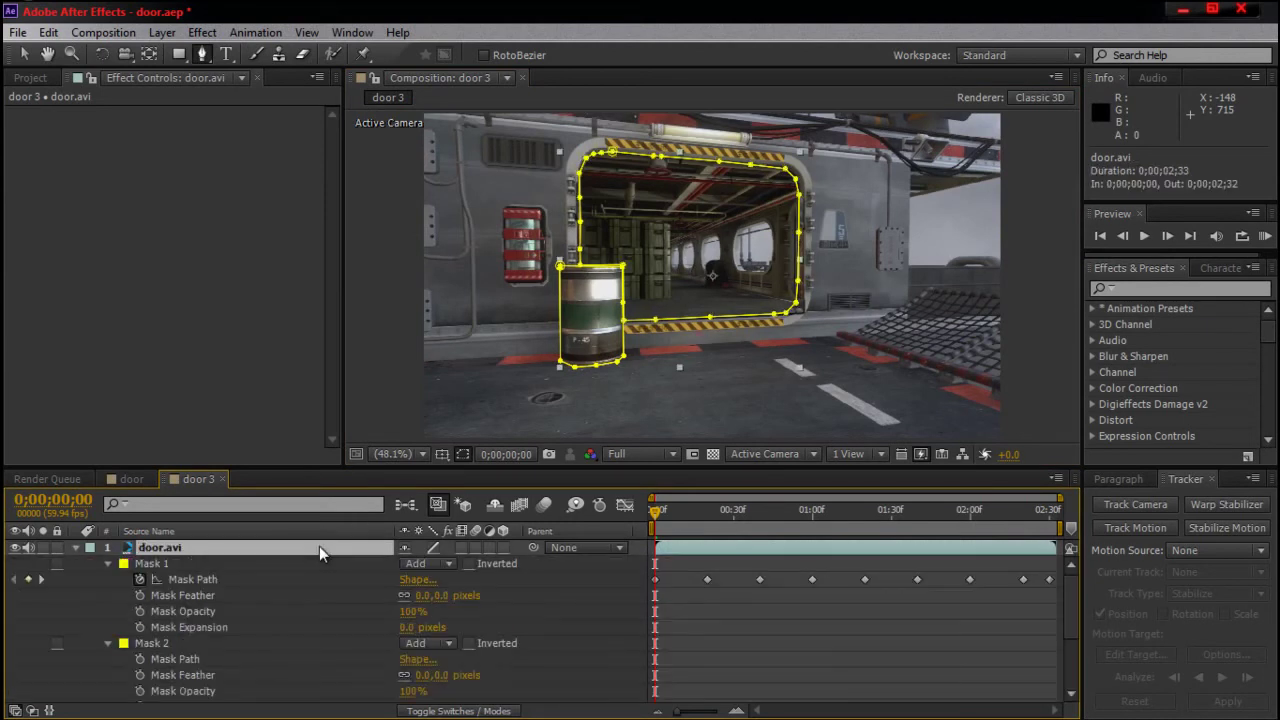
left_click(443, 644)
left_click(448, 543)
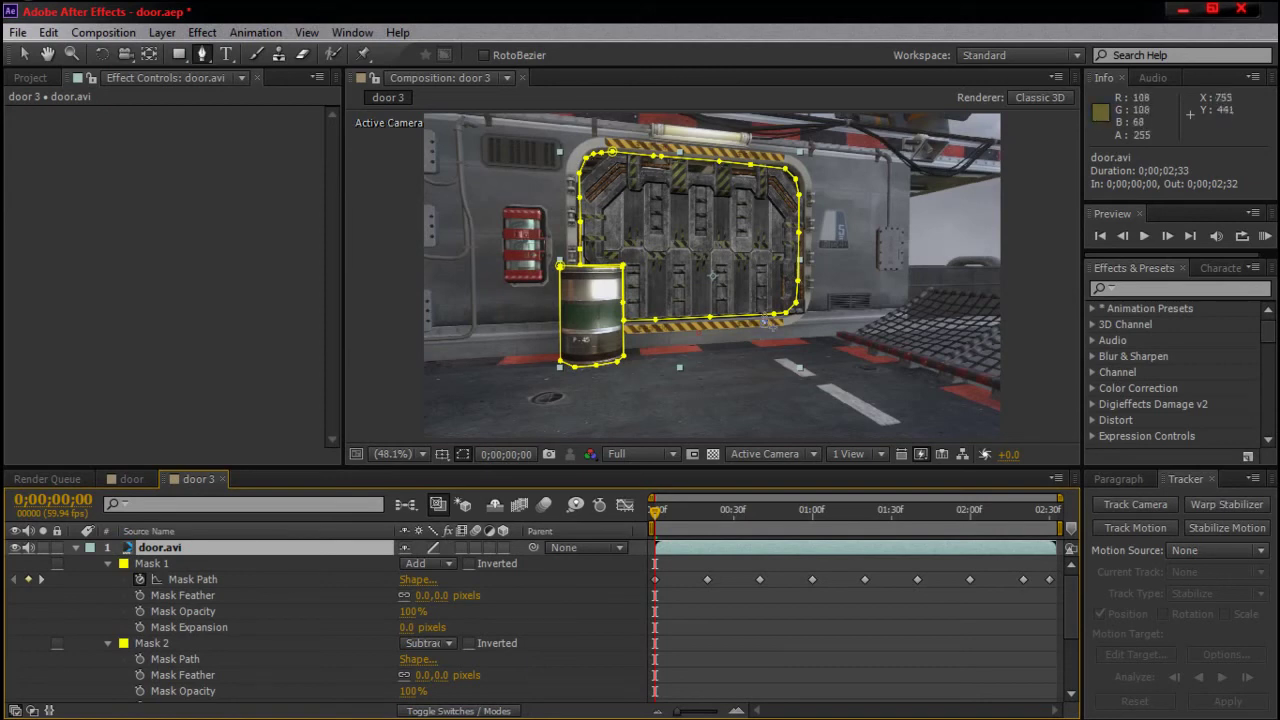
Step: Toggle the mask outlines off and on to check the doorway cut-out
left_click(464, 454)
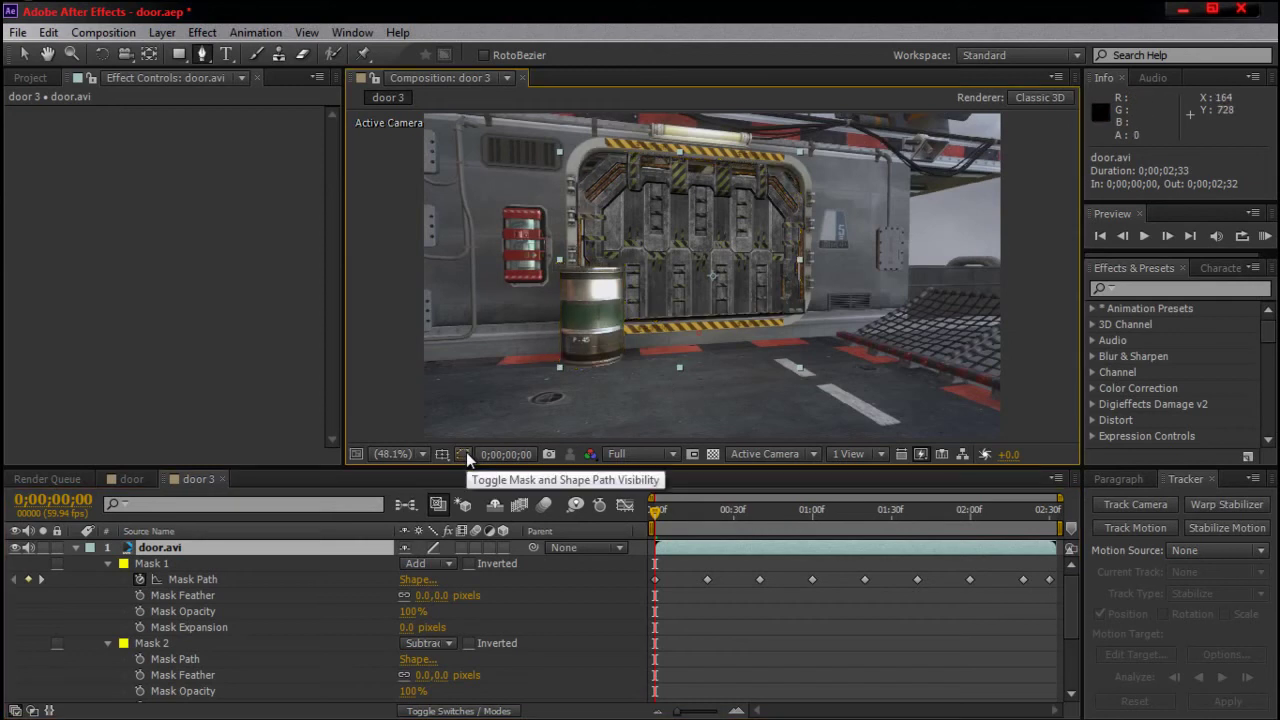
left_click(464, 454)
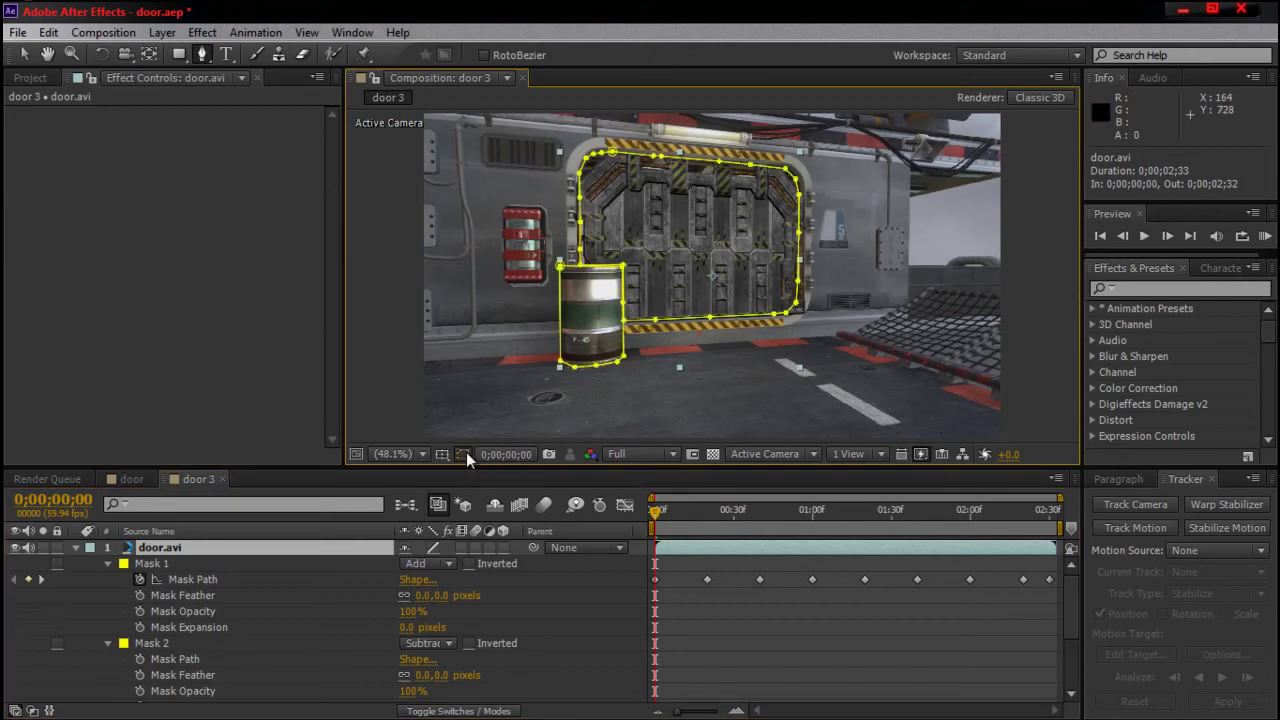
left_click(464, 454)
left_click(464, 454)
Step: Keyframe Mask 2's path and switch Mask 1's mode to None
left_click(140, 659)
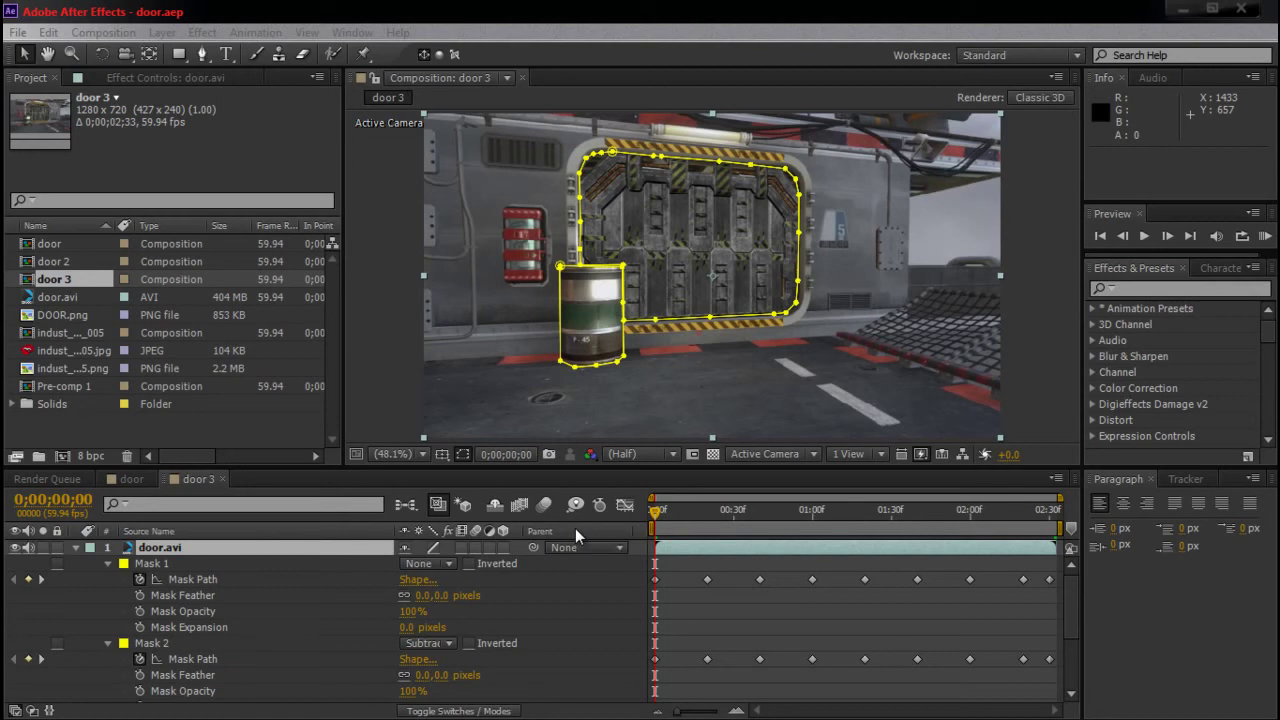
left_click(438, 564)
left_click(448, 440)
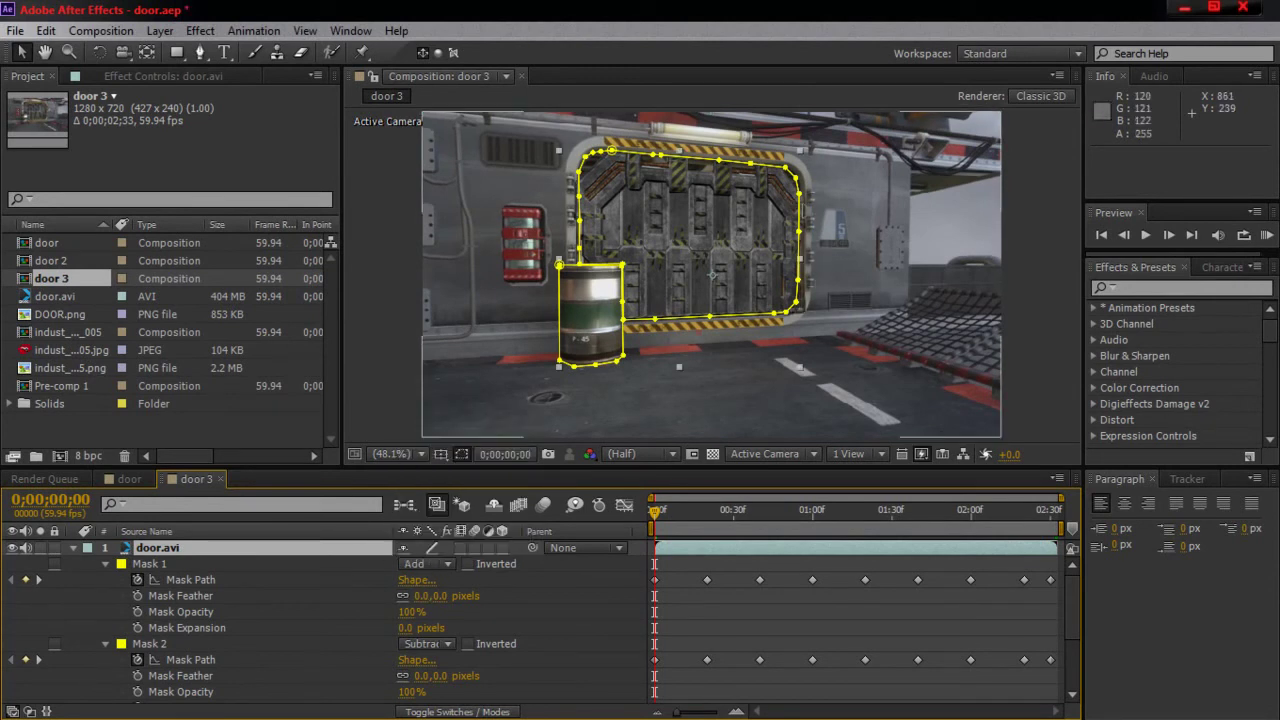
left_click(462, 454)
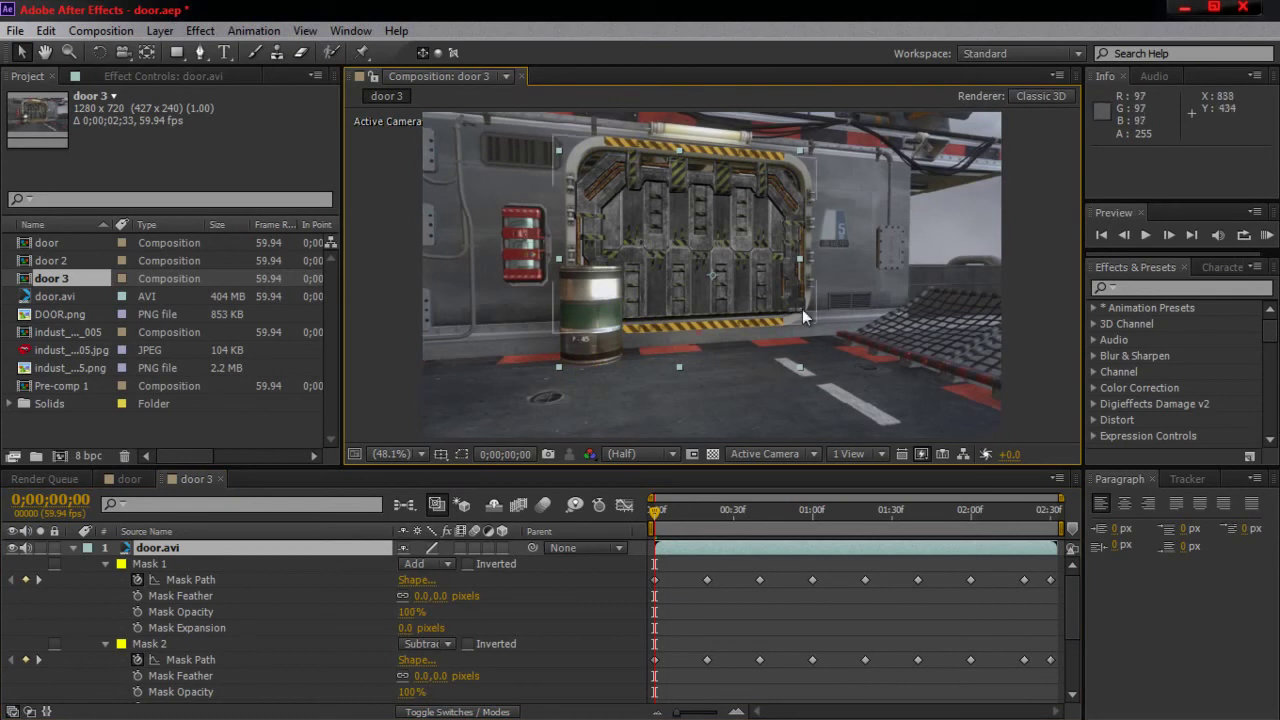
left_click(450, 560)
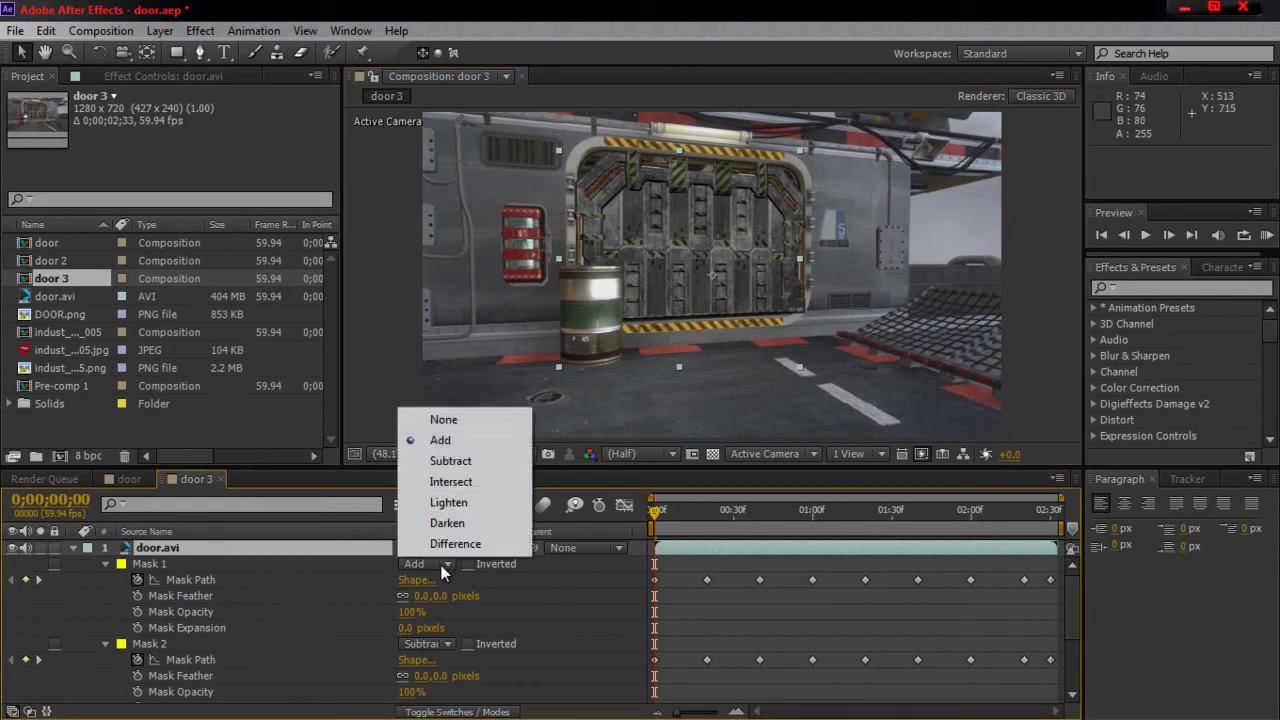
left_click(477, 426)
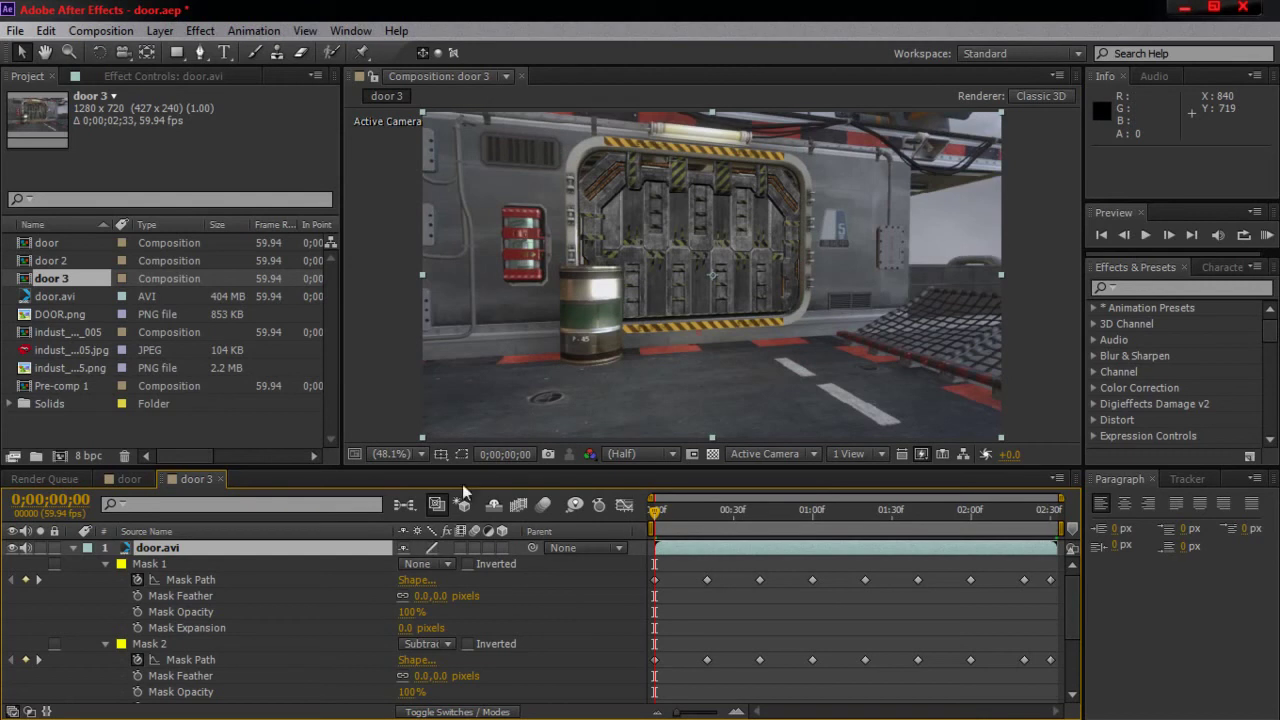
left_click(462, 453)
Step: Scrub through the shot from frame 21 with outlines hidden to check the masks
left_click(709, 515)
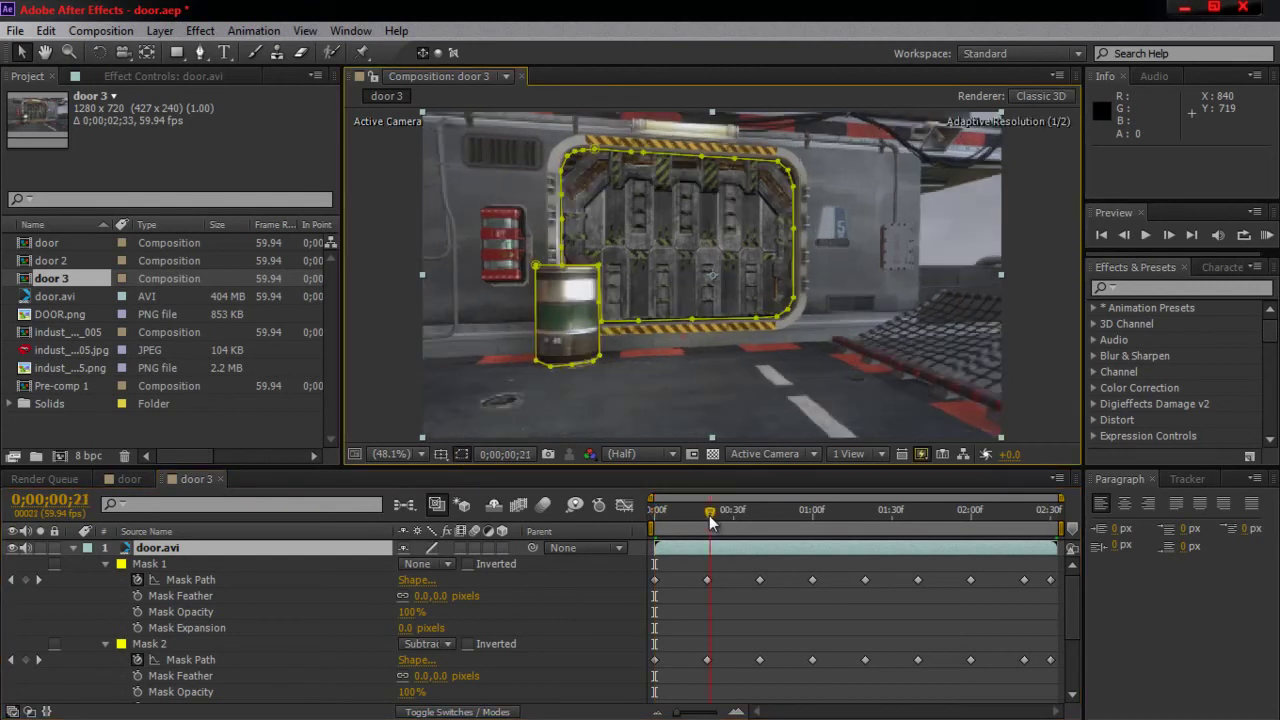
left_click(462, 455)
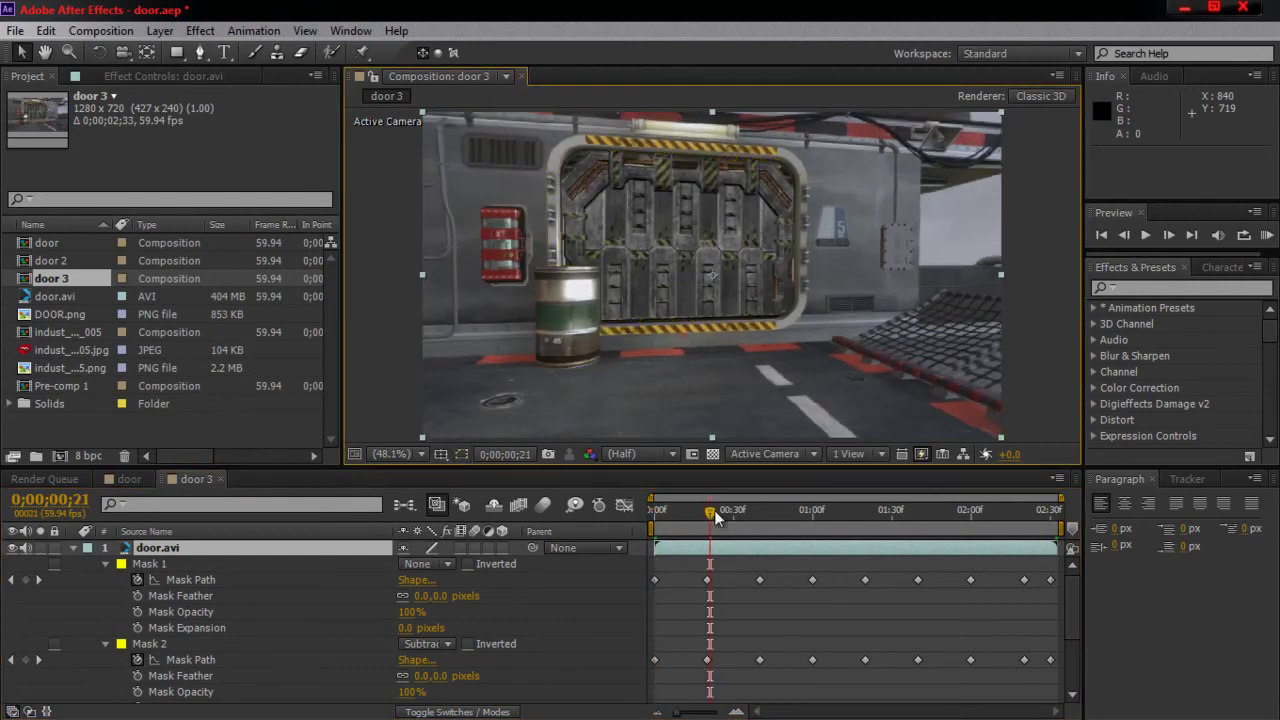
left_click_drag(714, 515, 673, 515)
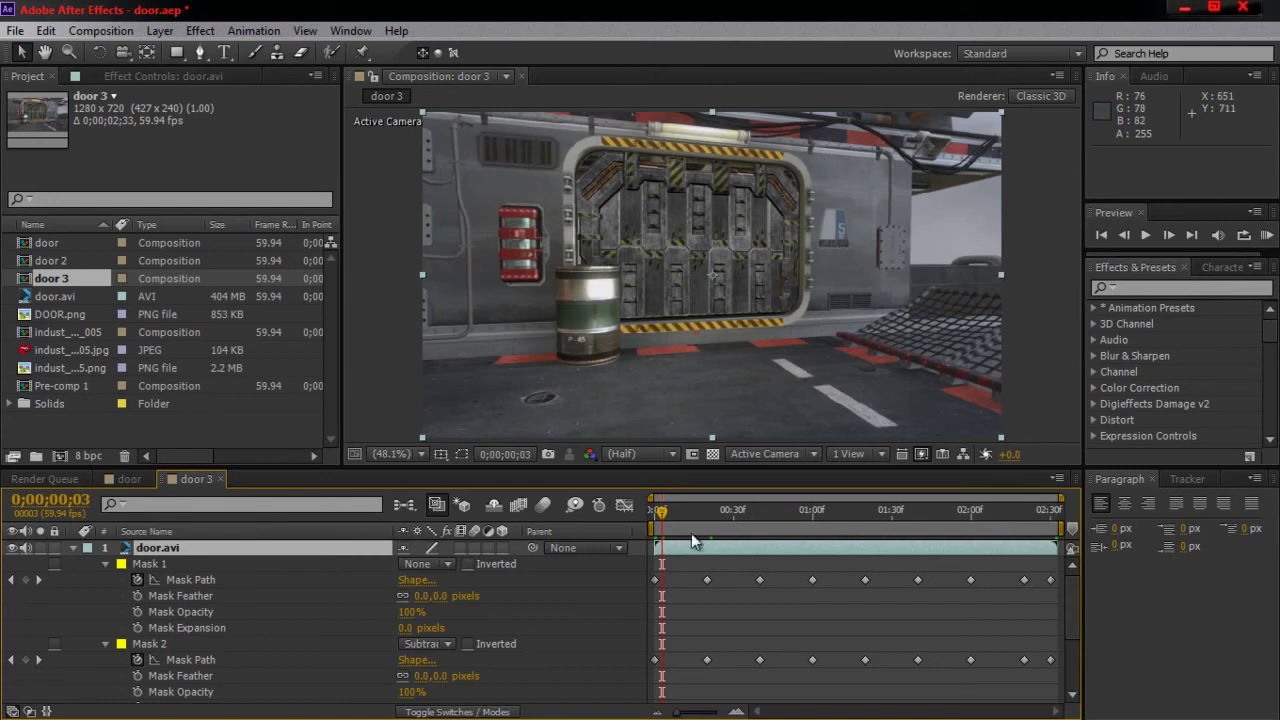
left_click_drag(660, 518, 612, 525)
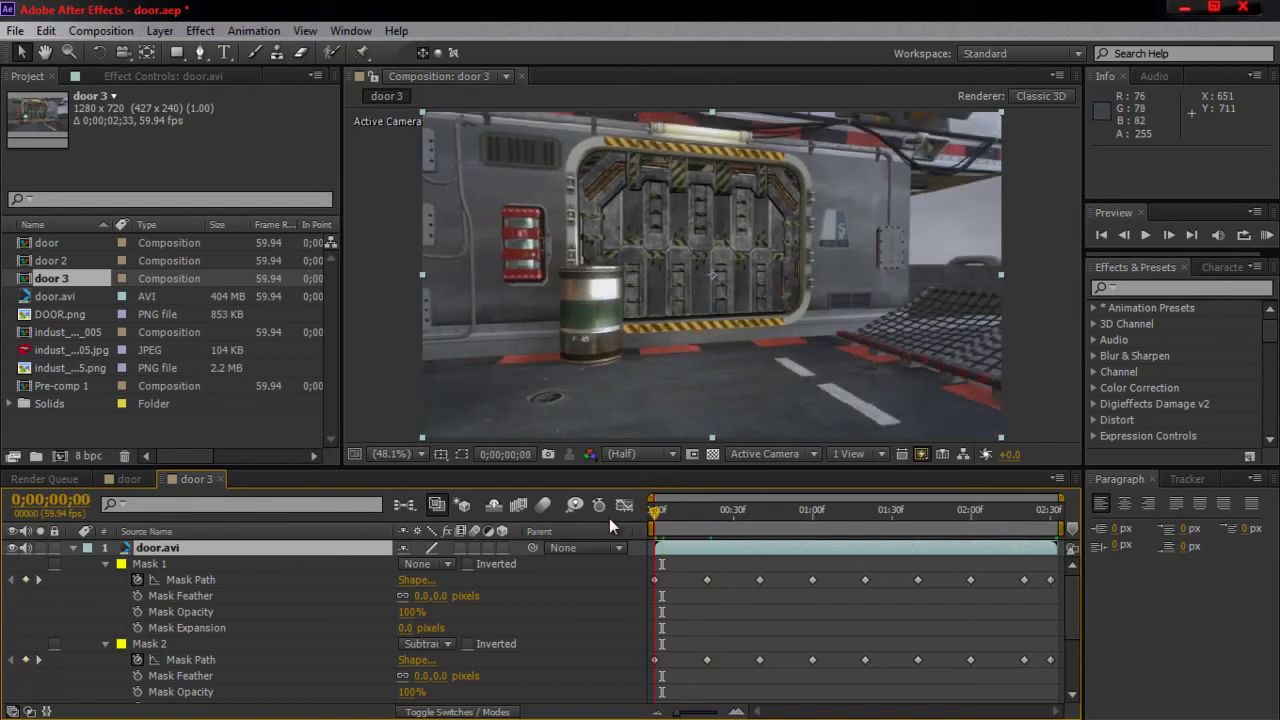
Step: Make Track Null 1 3D and set a starting Position keyframe on indust_door_005.png
left_click(73, 548)
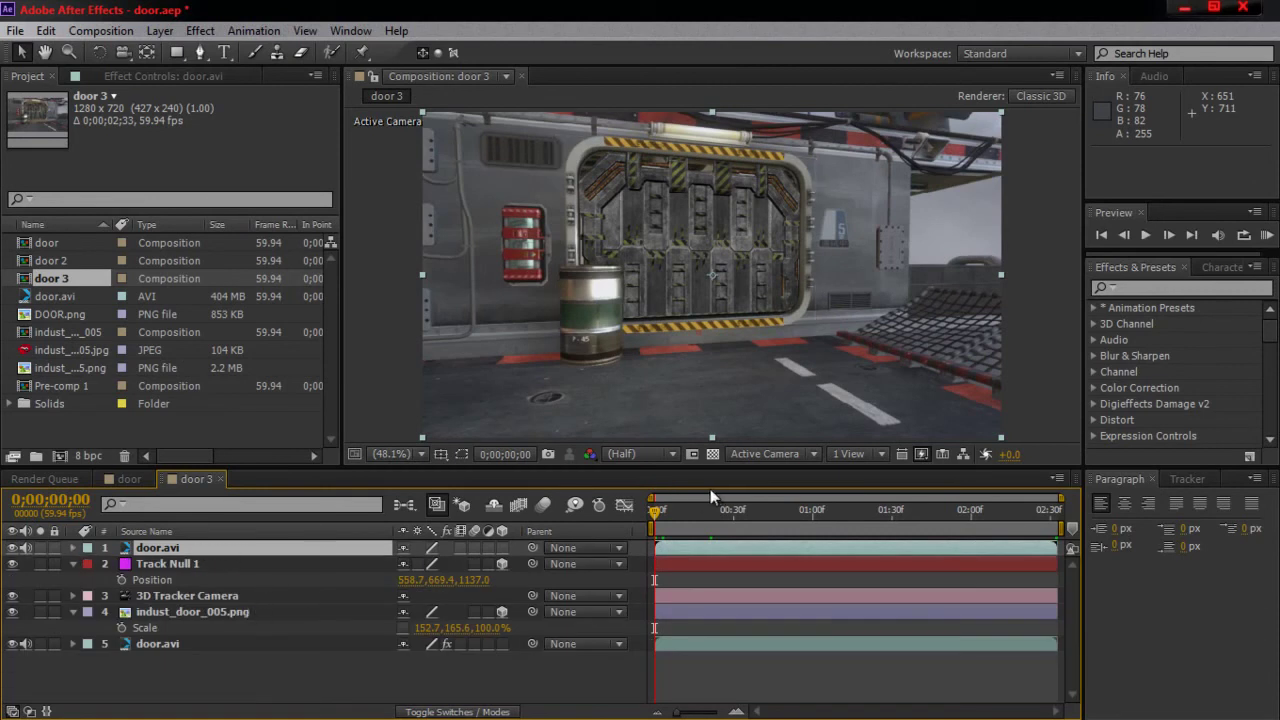
left_click_drag(655, 512, 619, 530)
left_click(503, 564)
left_click(233, 616)
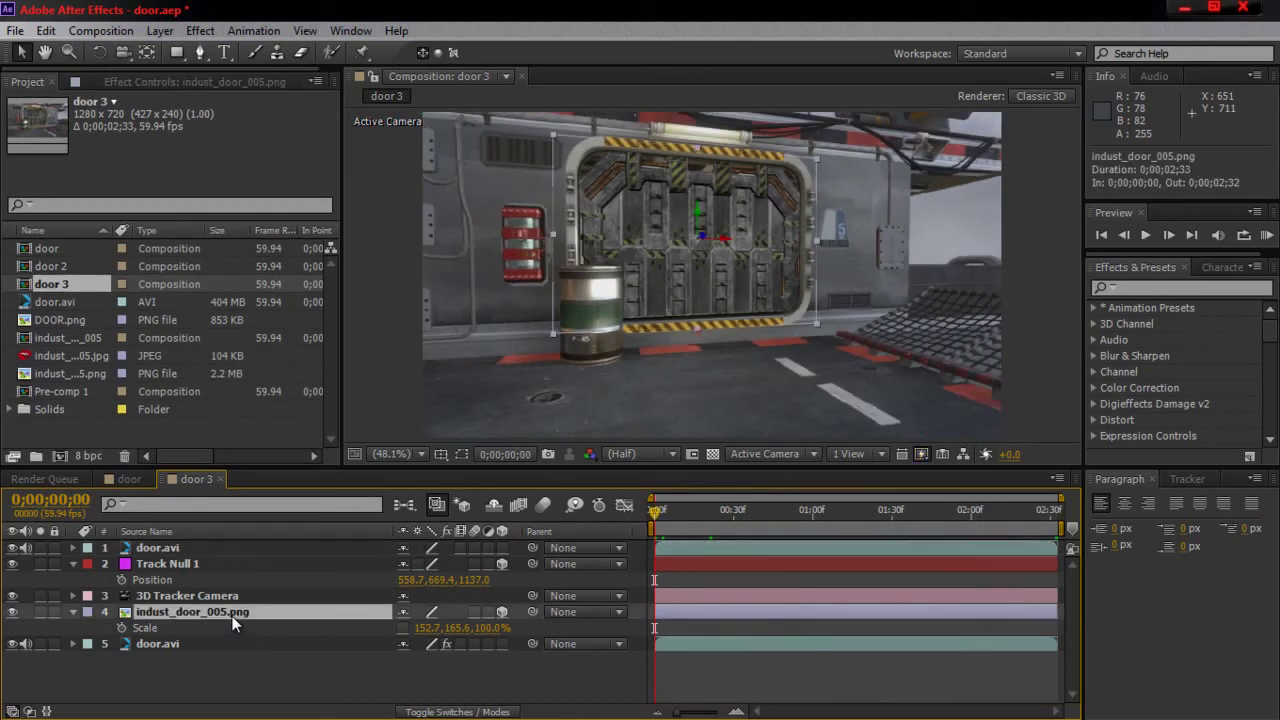
key("p")
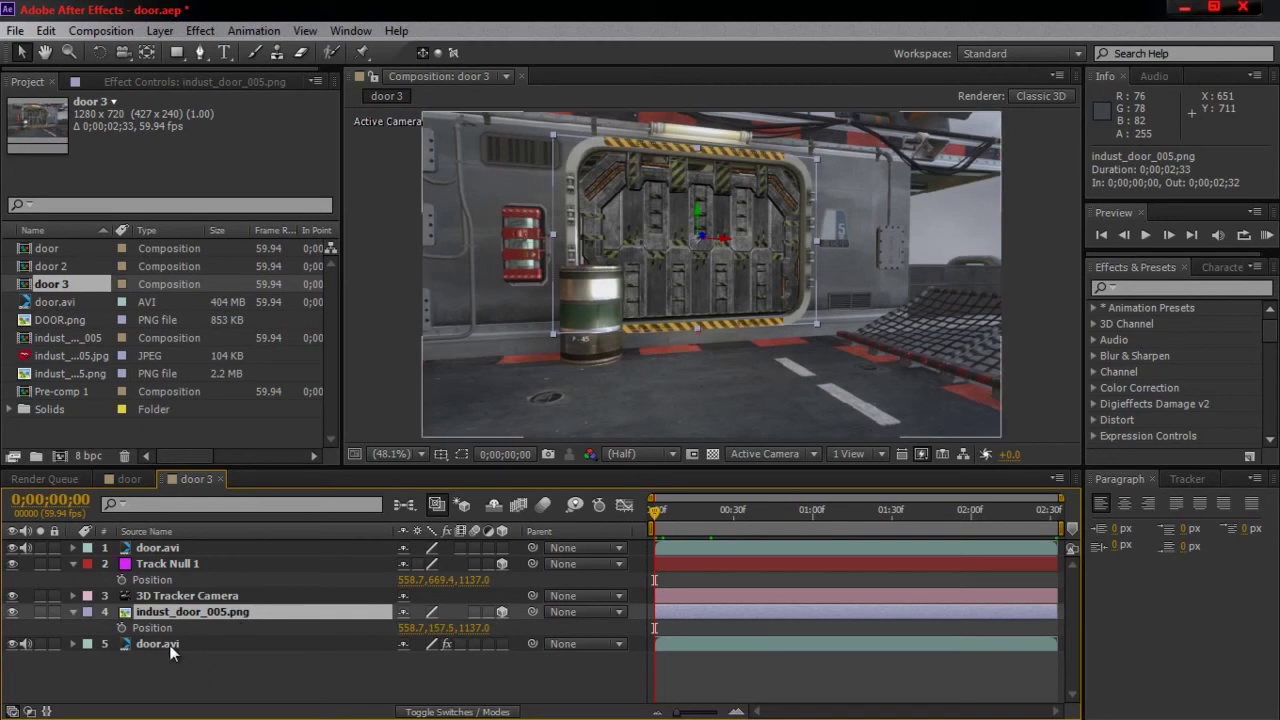
left_click(122, 627)
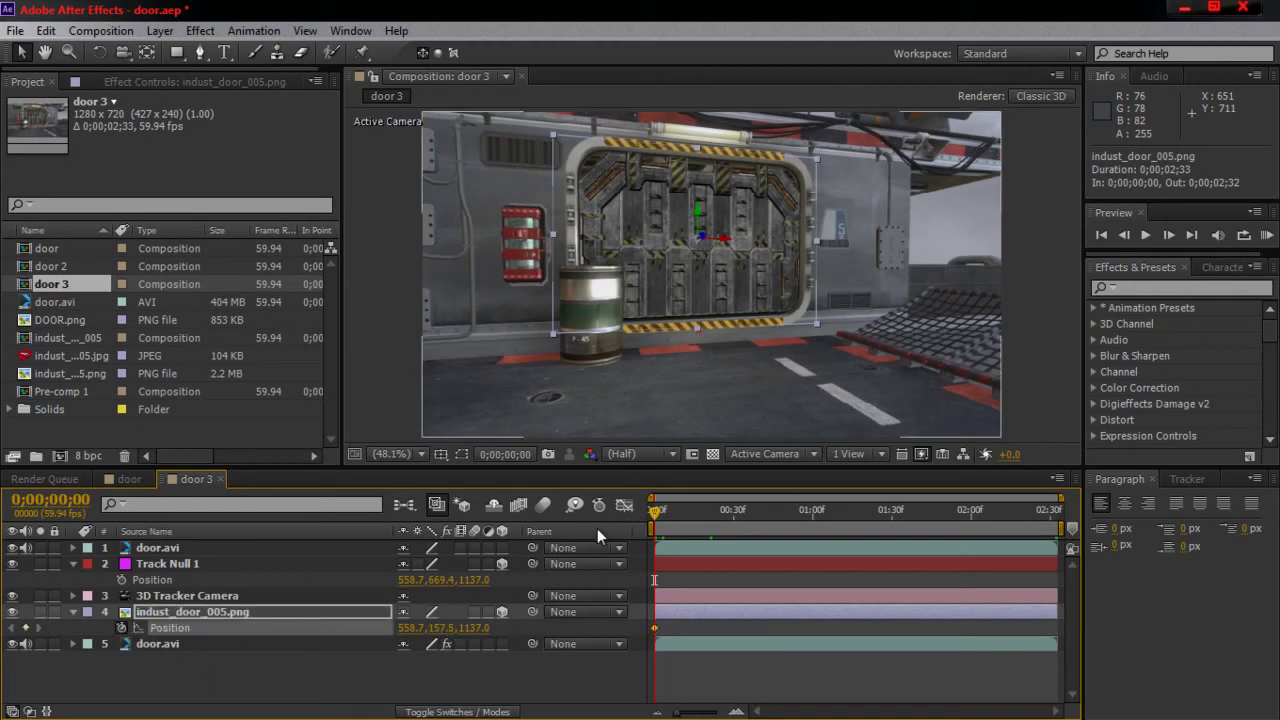
Step: At frame 51 slide the door down to Y 1193.8, Easy Ease both keyframes, and preview
left_click_drag(657, 510, 793, 510)
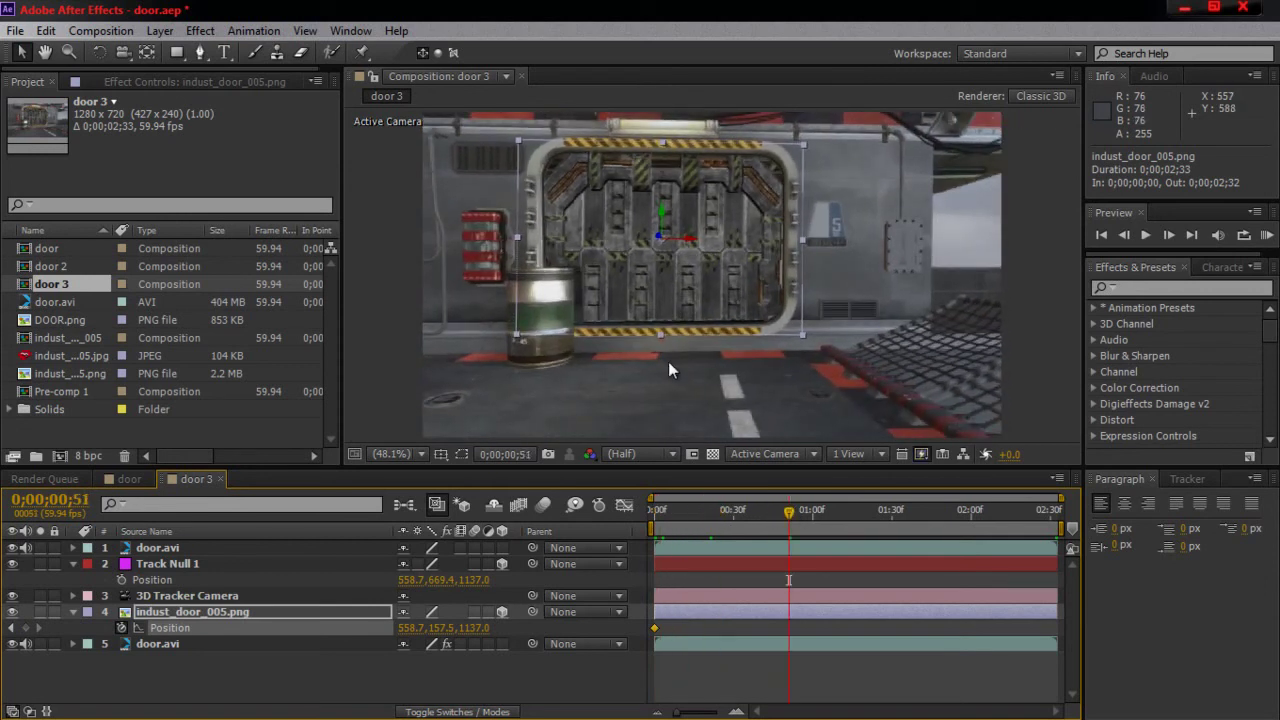
left_click_drag(668, 215, 712, 682)
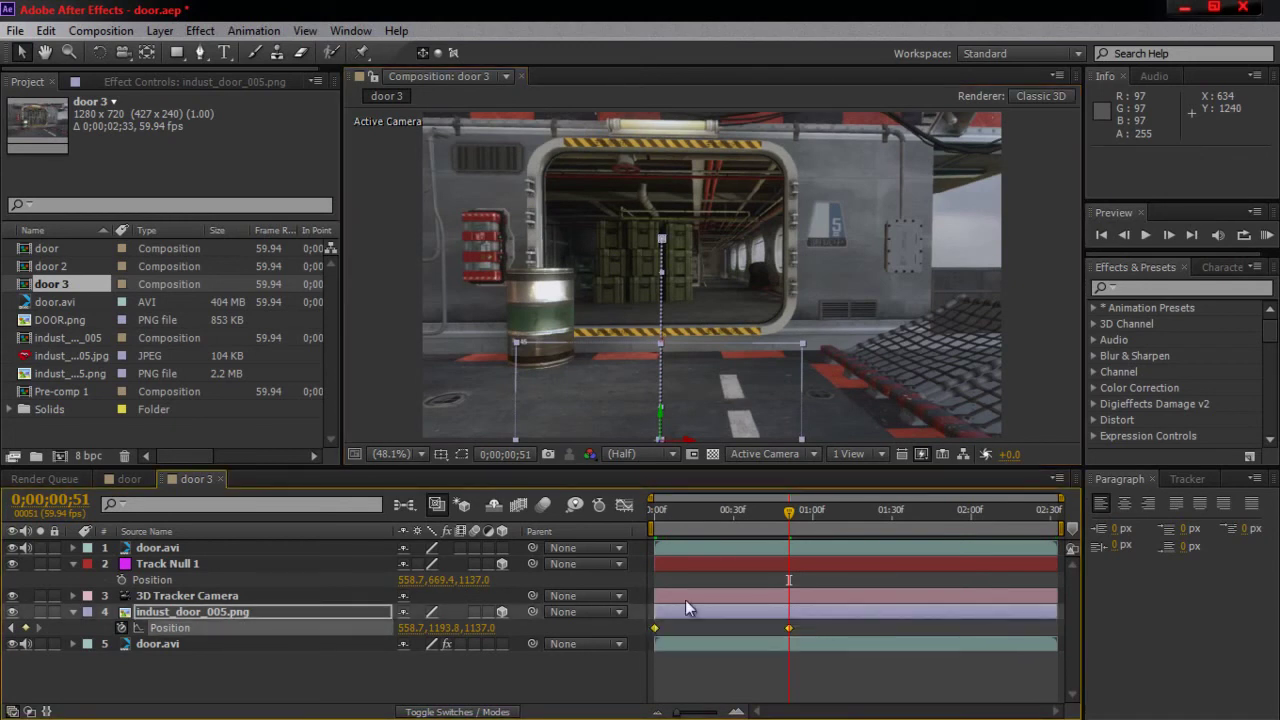
key("F9")
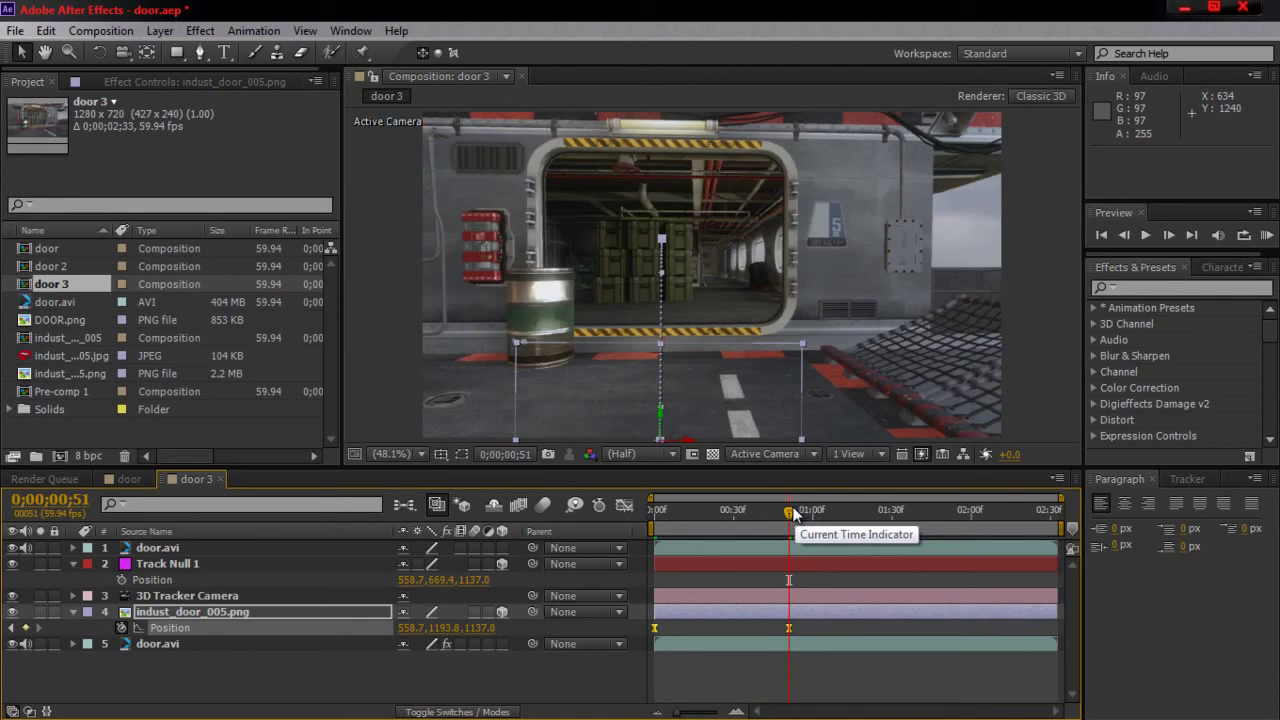
left_click_drag(794, 513, 915, 510)
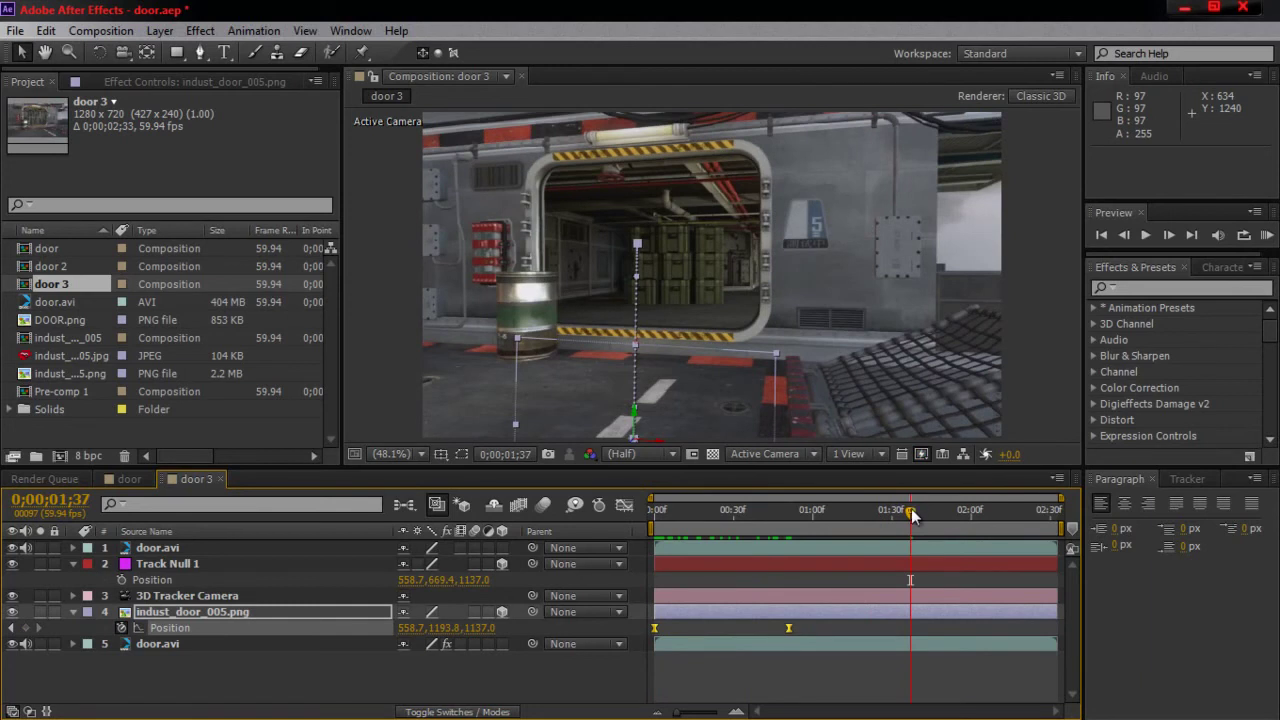
left_click_drag(911, 514, 715, 512)
Step: Add a new Dark Gray solid layer and apply the Video Copilot Element effect to it
left_click(295, 674)
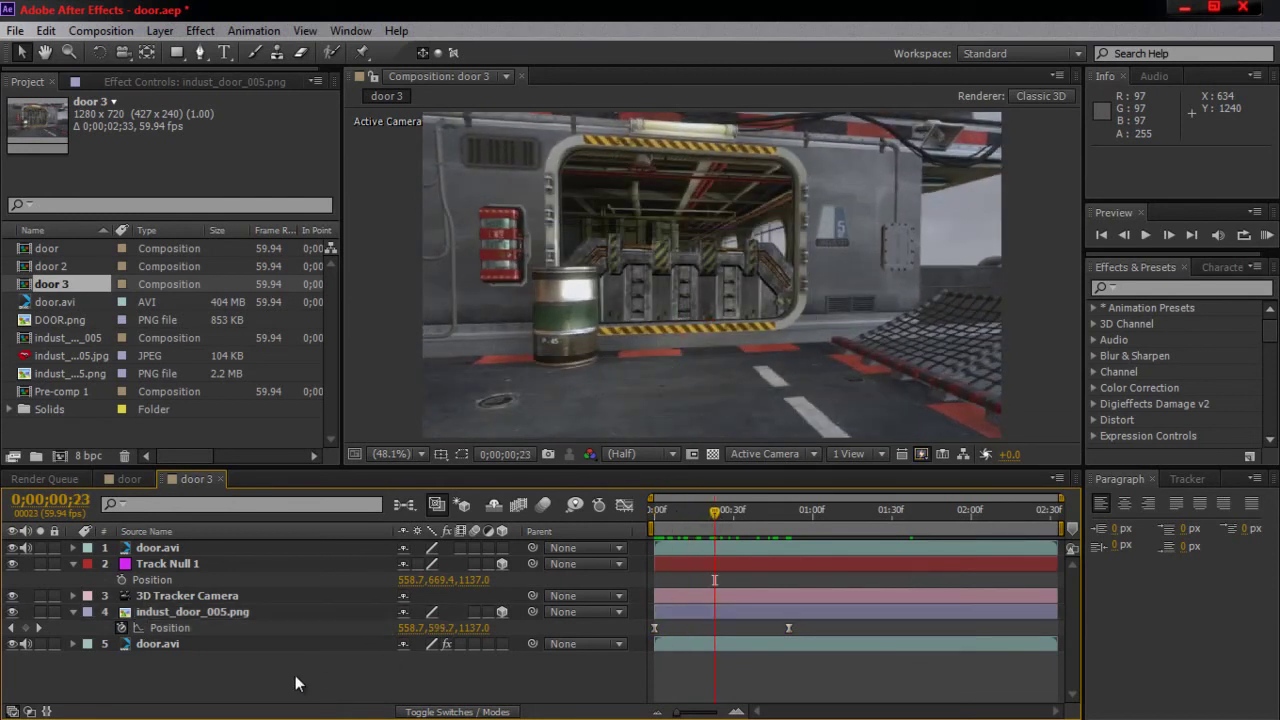
right_click(255, 682)
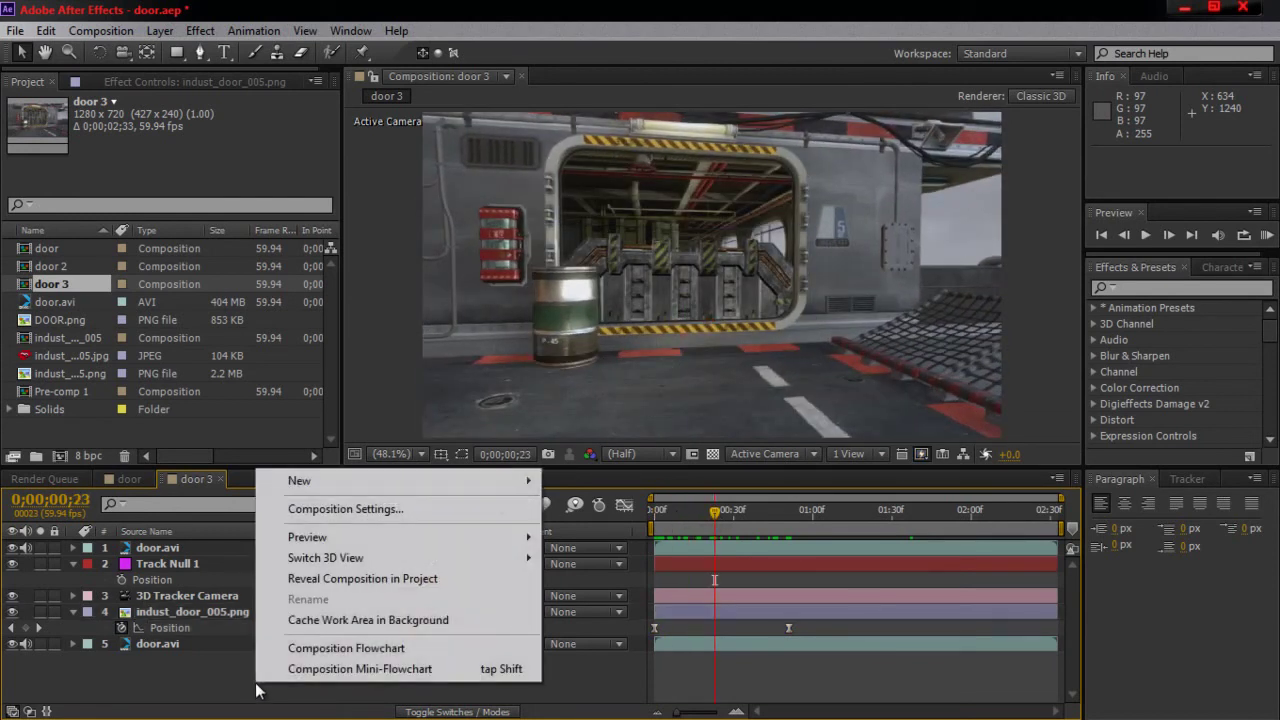
mouse_move(456, 492)
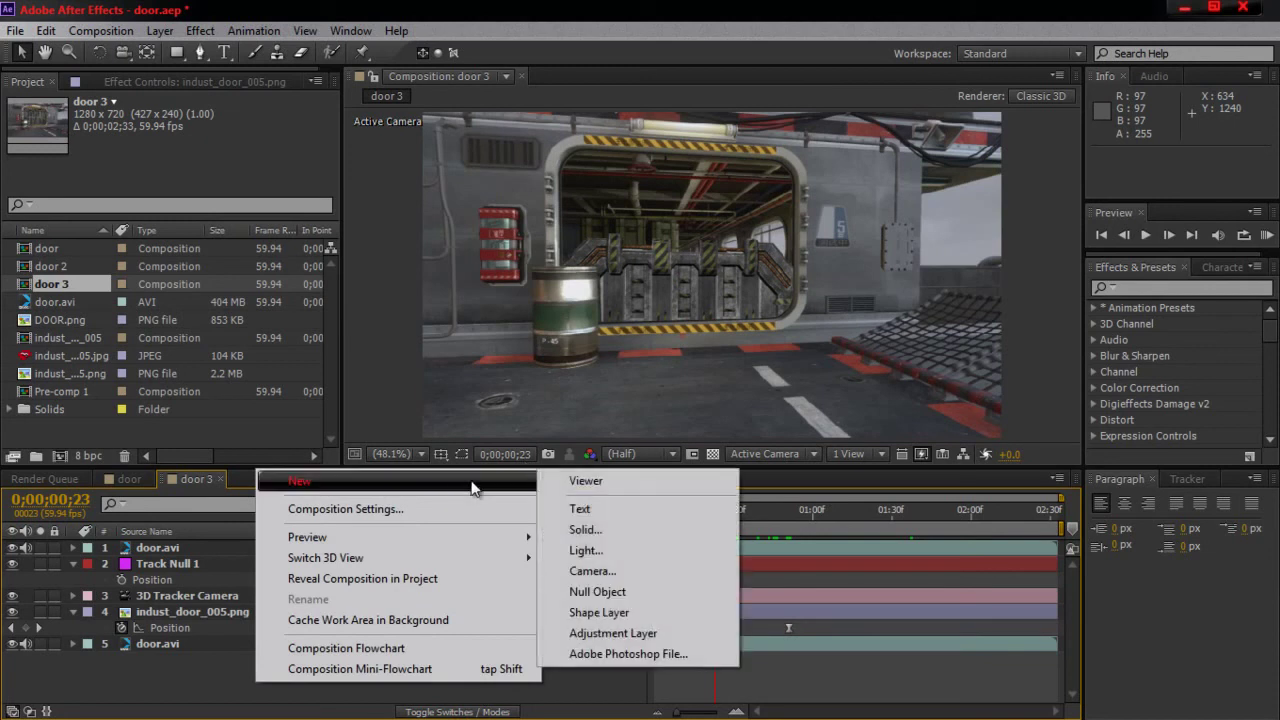
left_click(623, 539)
left_click(259, 506)
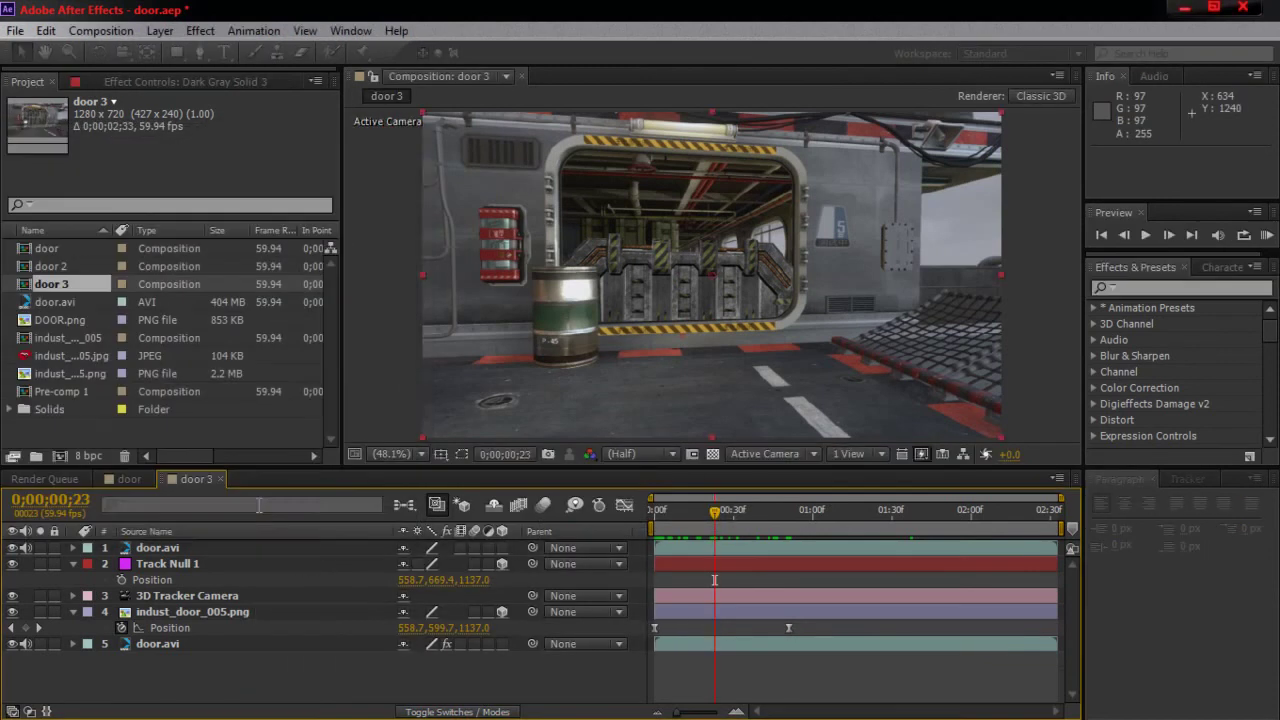
left_click(203, 30)
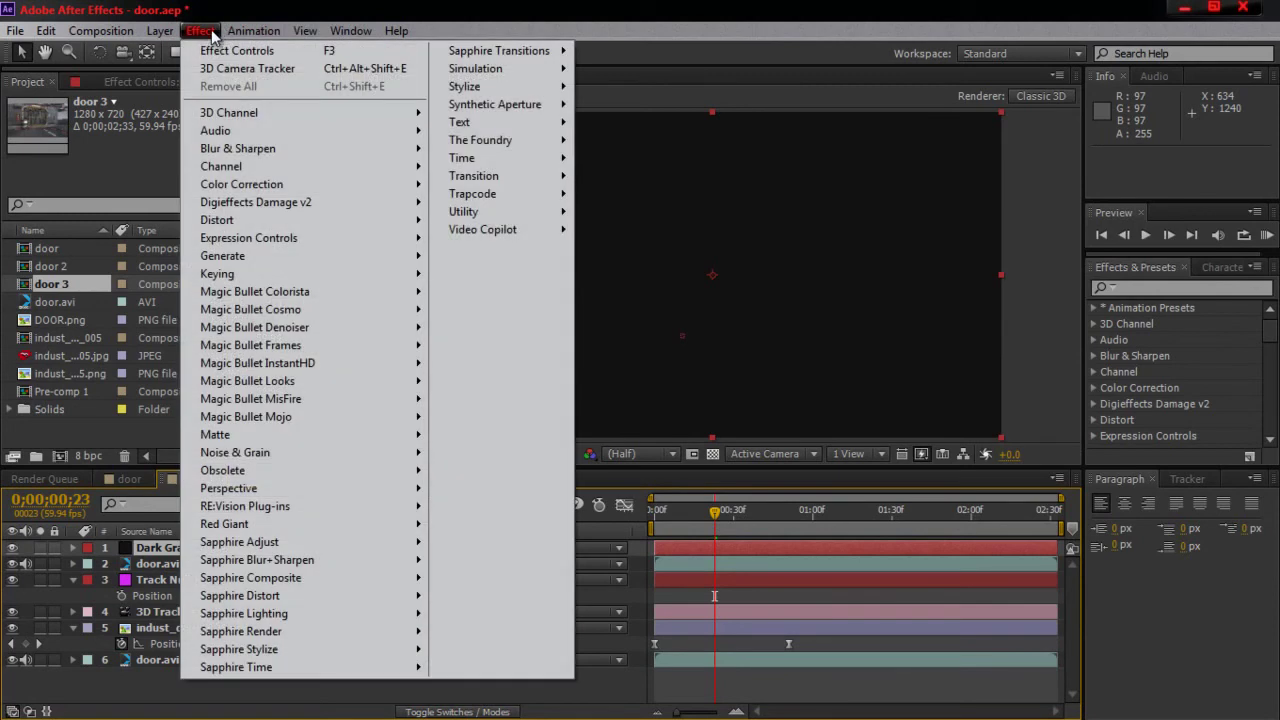
mouse_move(553, 240)
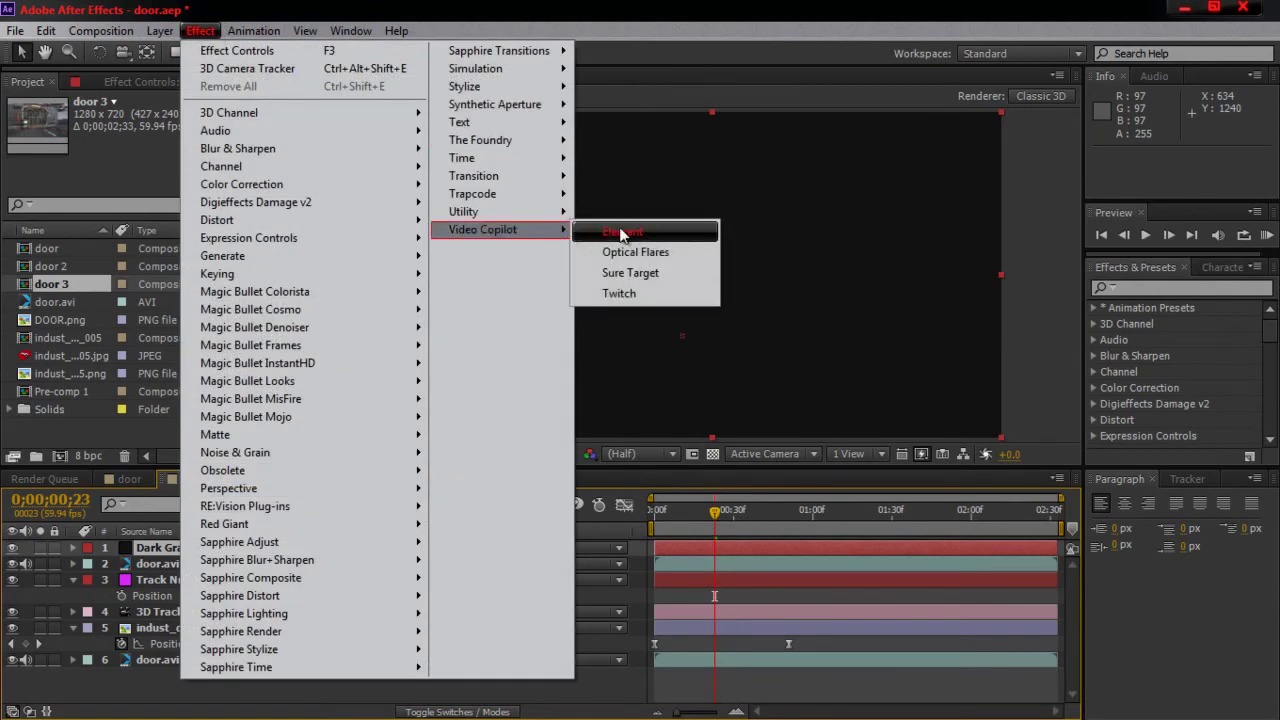
left_click(621, 234)
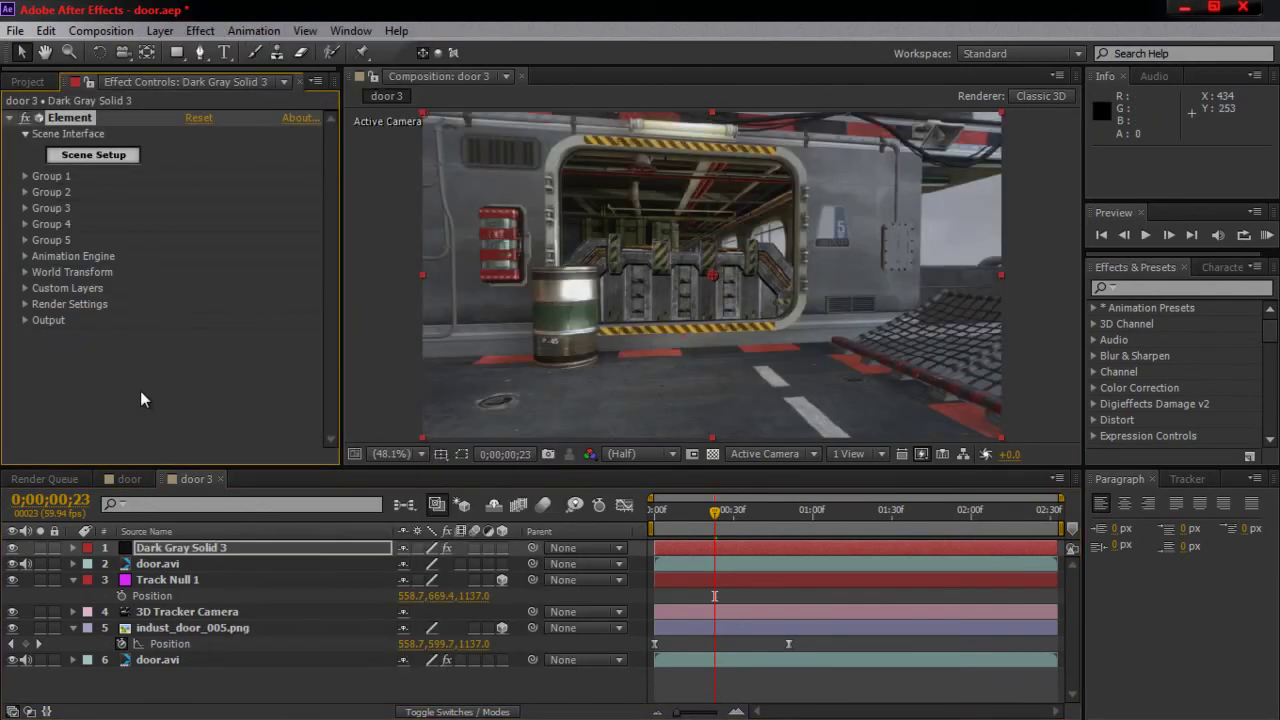
Step: Create a text layer reading KOBY and hide it
left_click(224, 52)
left_click(511, 228)
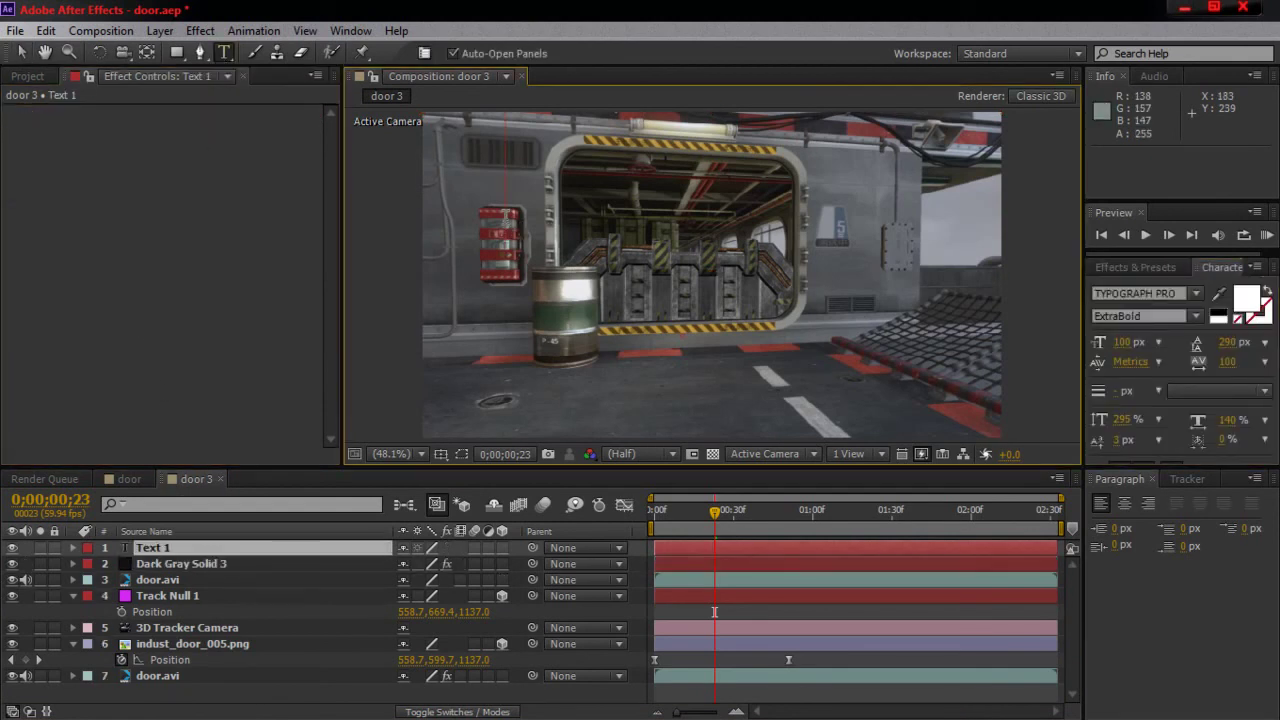
type("KOBY")
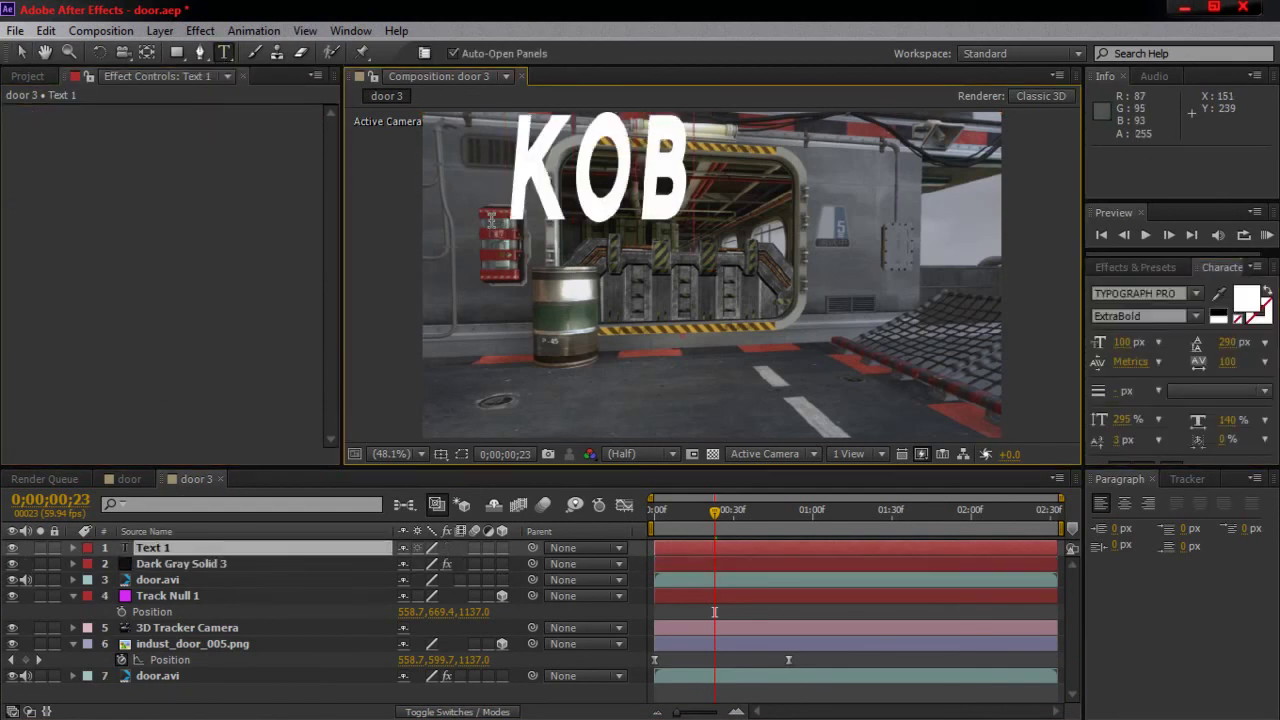
left_click(14, 548)
Step: Expand the Element solid's Custom Layers and Custom Texture Maps settings
left_click(136, 564)
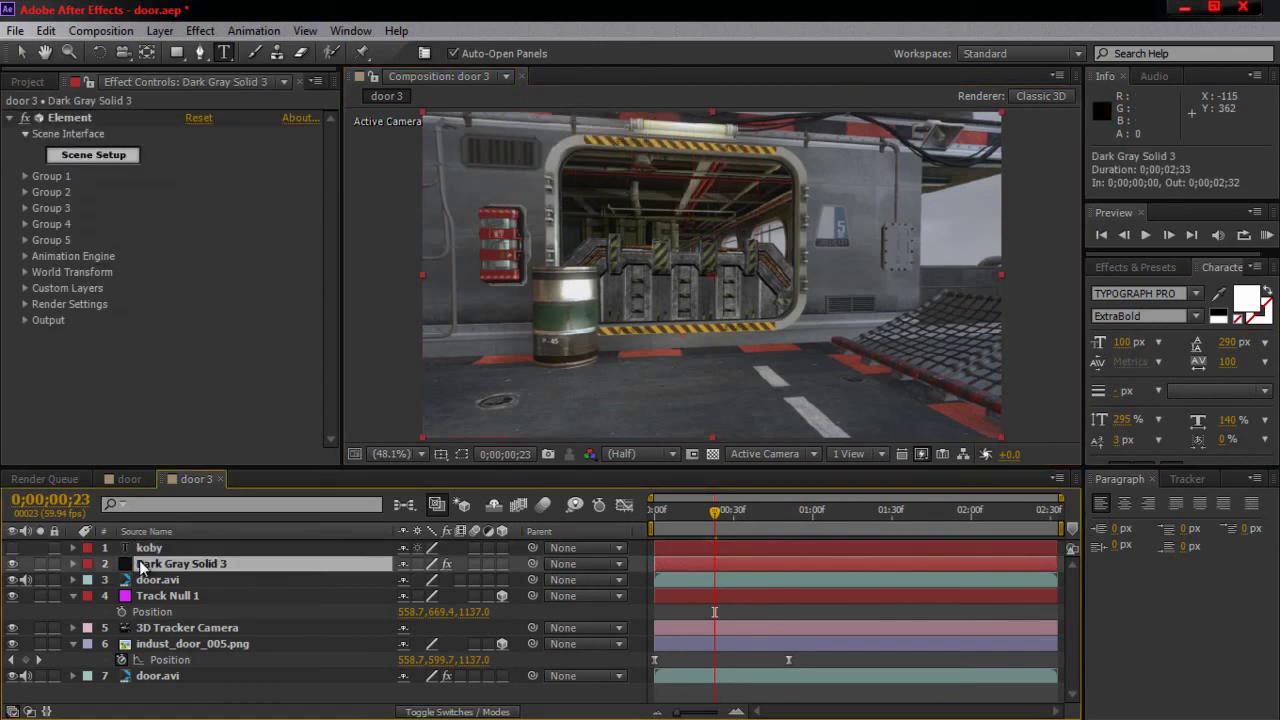
left_click(25, 288)
left_click(37, 316)
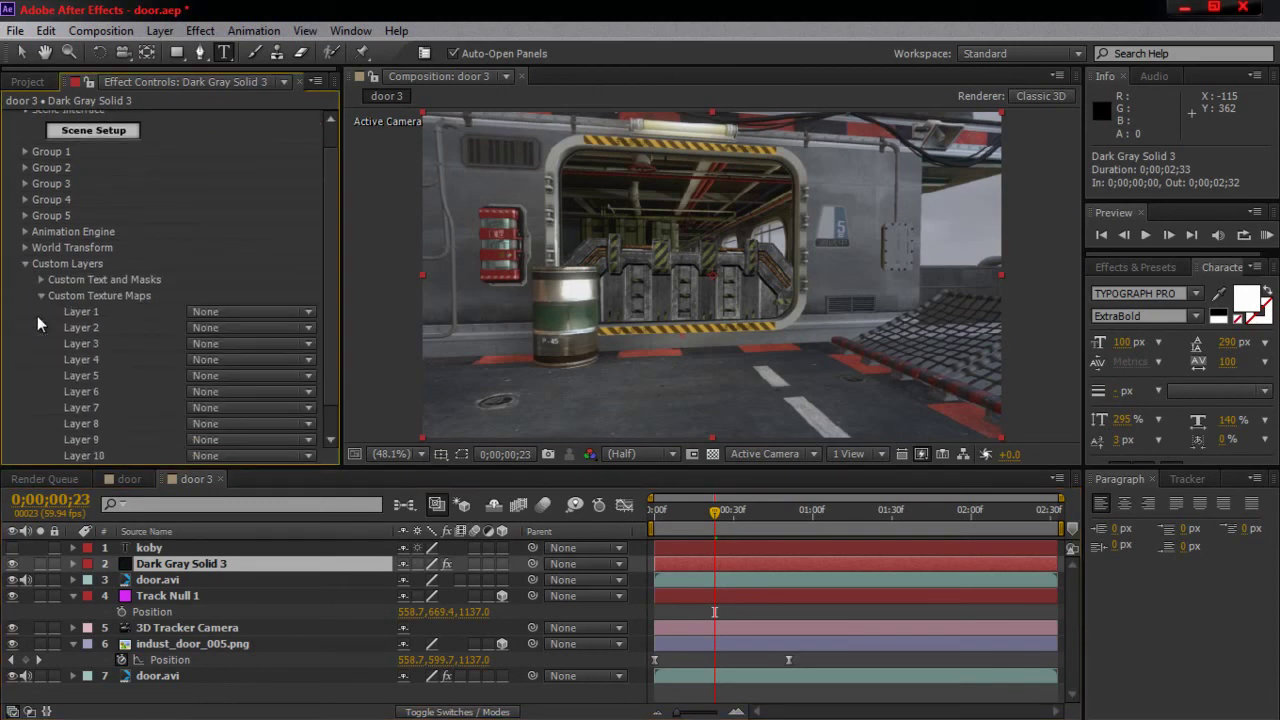
left_click(214, 312)
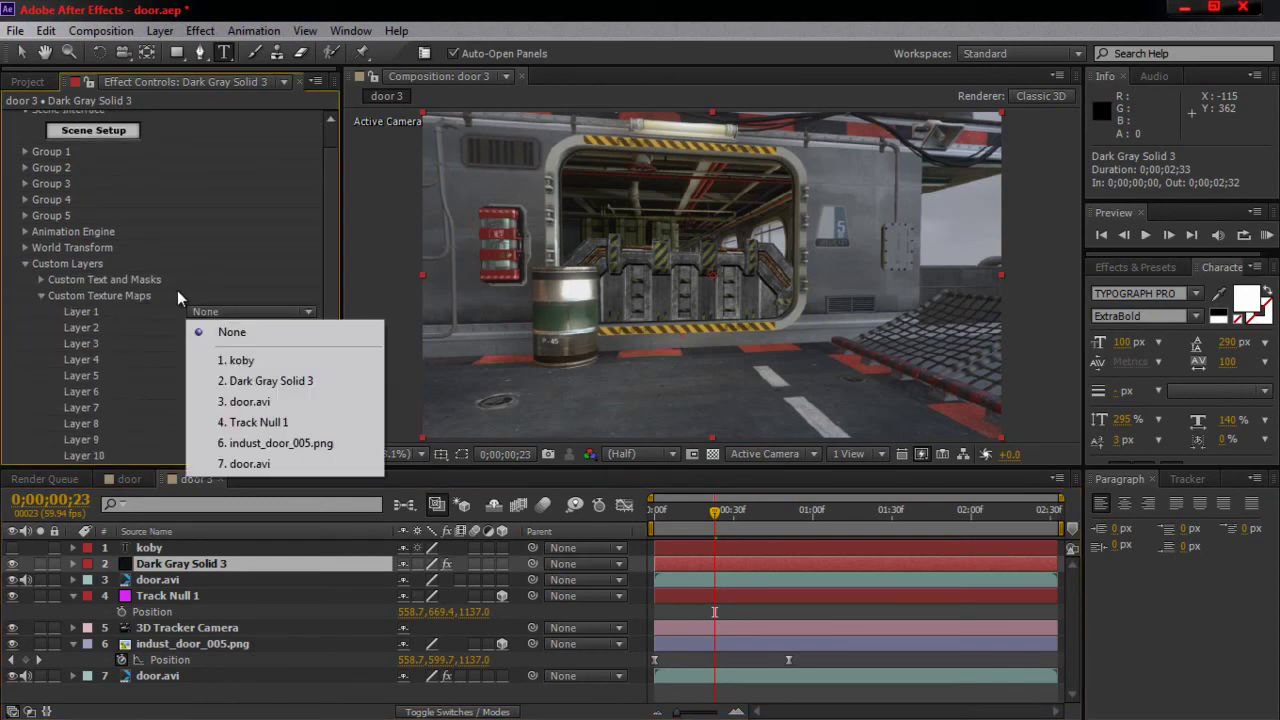
Step: Duplicate door.avi, remove the duplicate's 3D Camera Tracker, and hide it
left_click(198, 676)
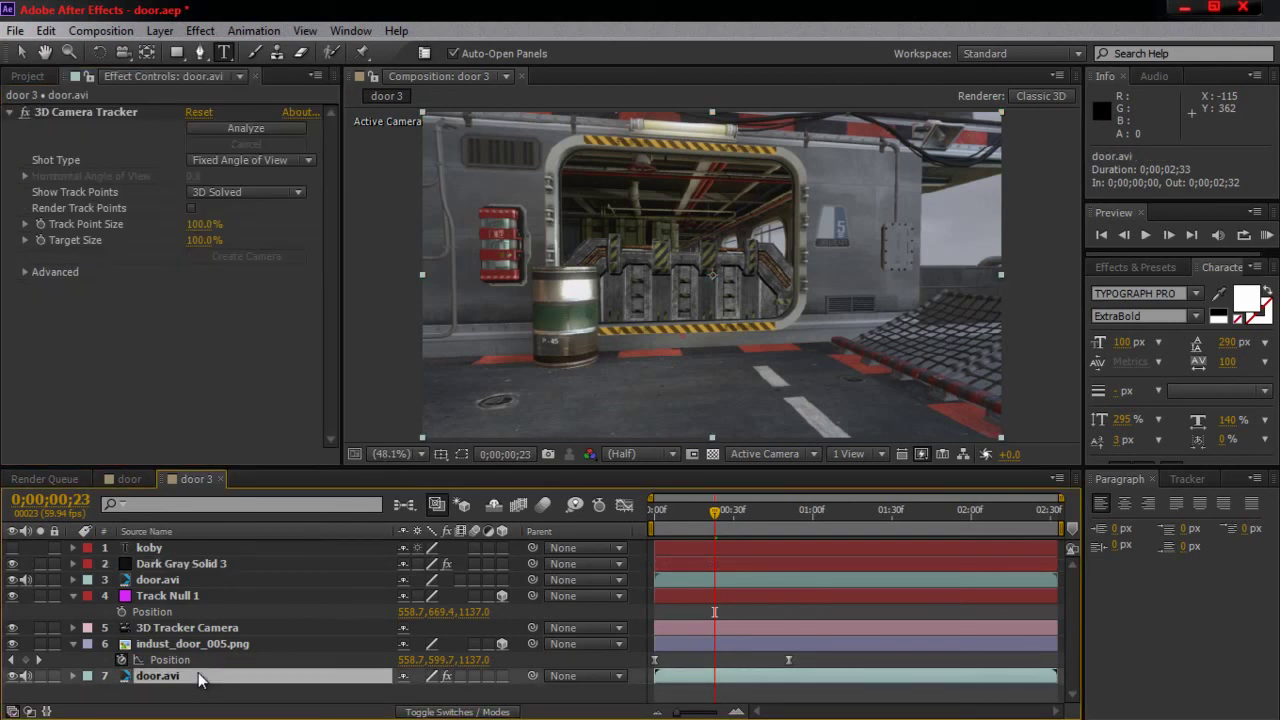
key("ctrl+d")
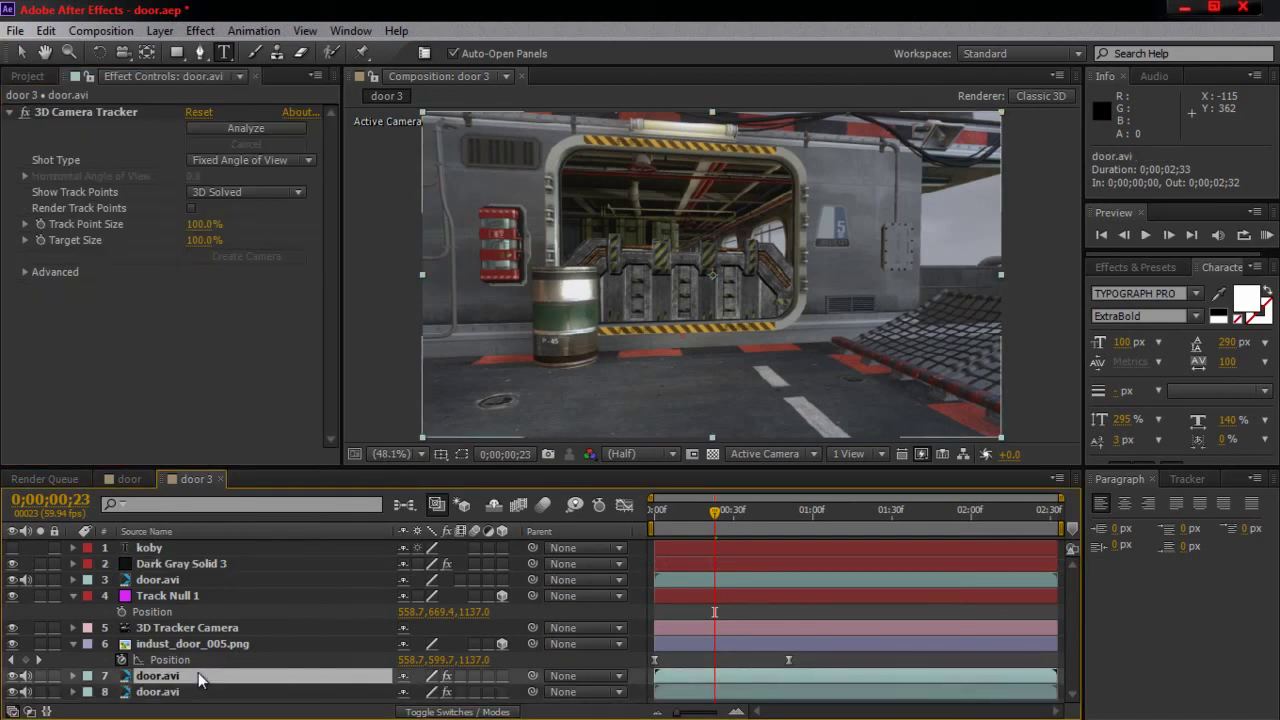
left_click(70, 113)
key("Delete")
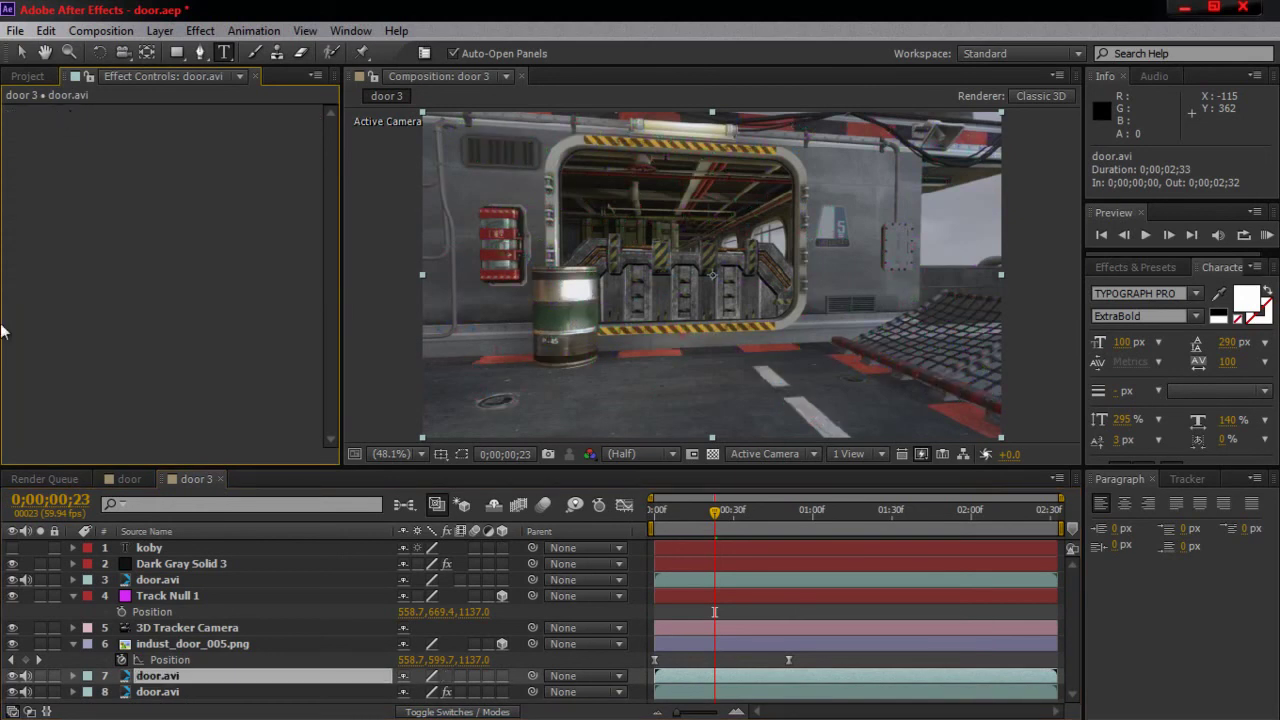
left_click(13, 684)
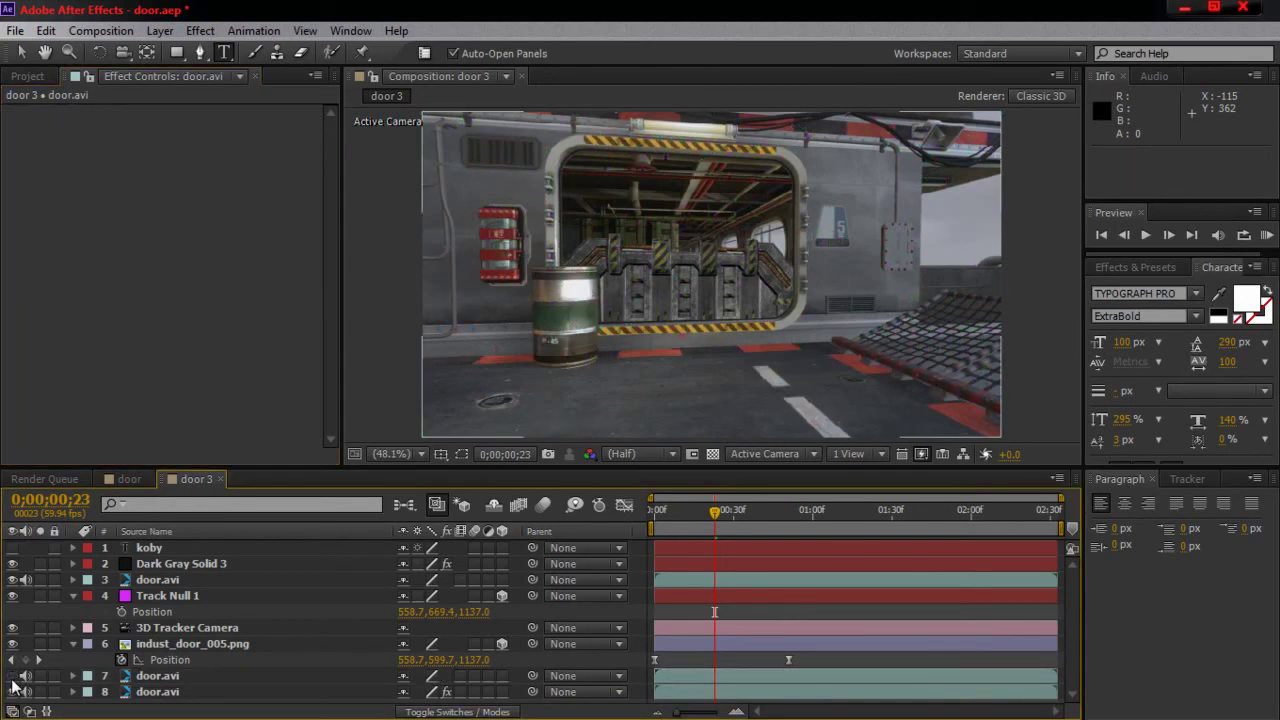
Step: Set Element's texture map Layer 1 to 7. door.avi and Path Layer 1 to koby
left_click(165, 568)
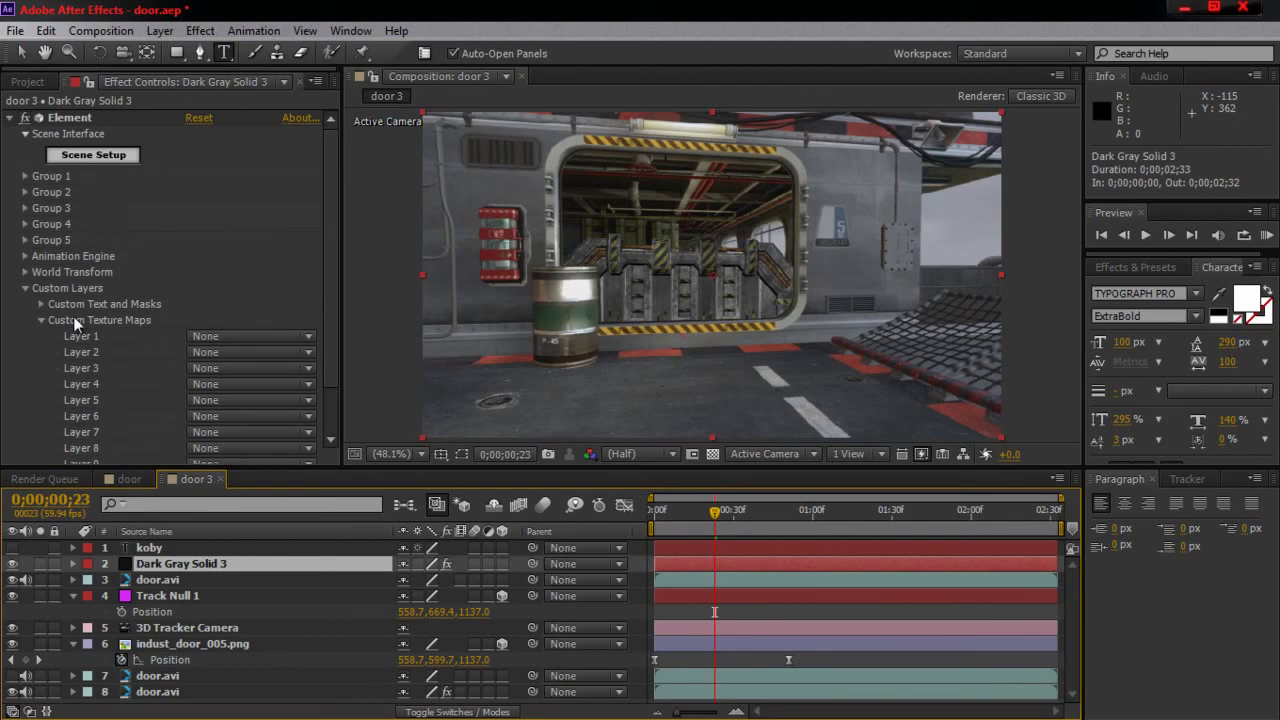
left_click(238, 337)
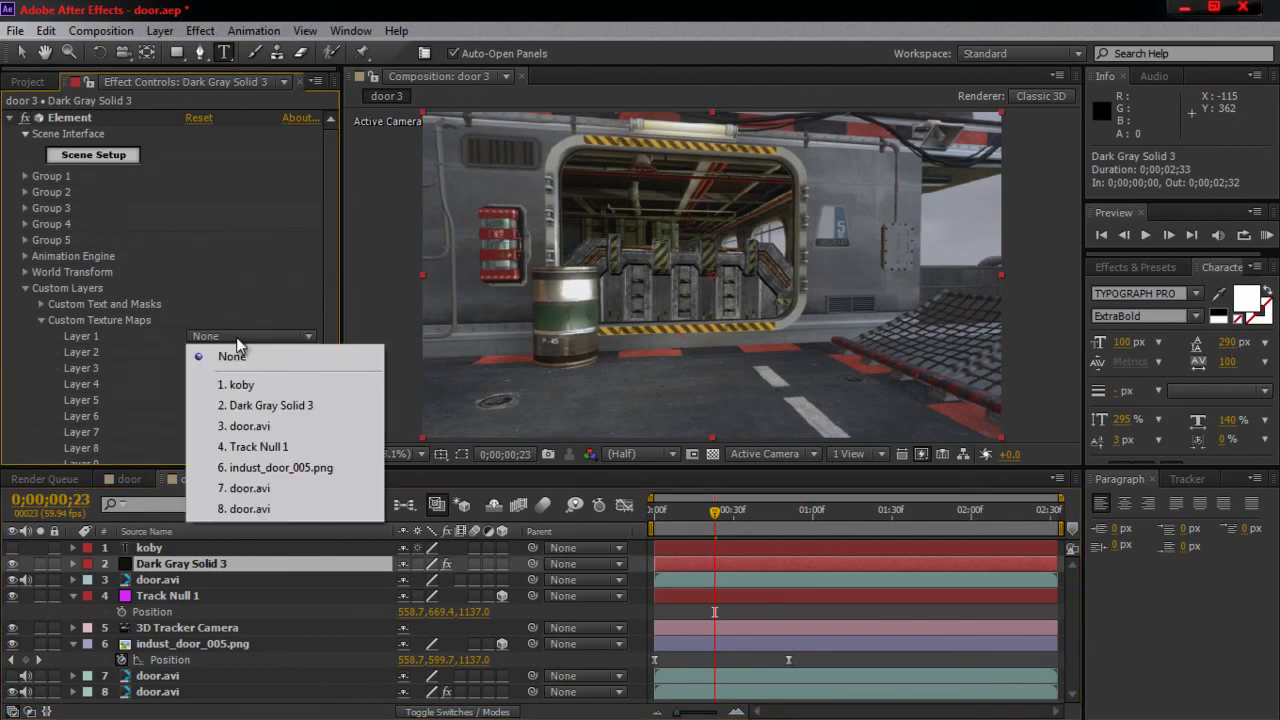
left_click(297, 490)
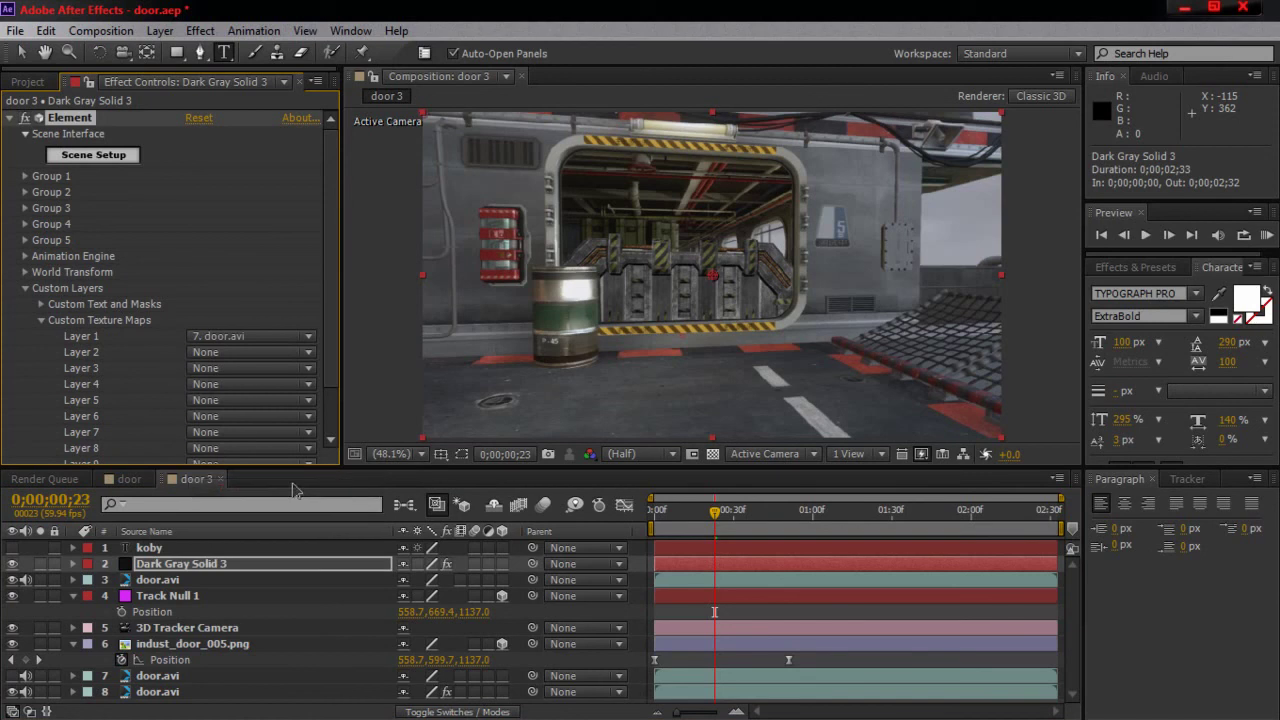
left_click(45, 305)
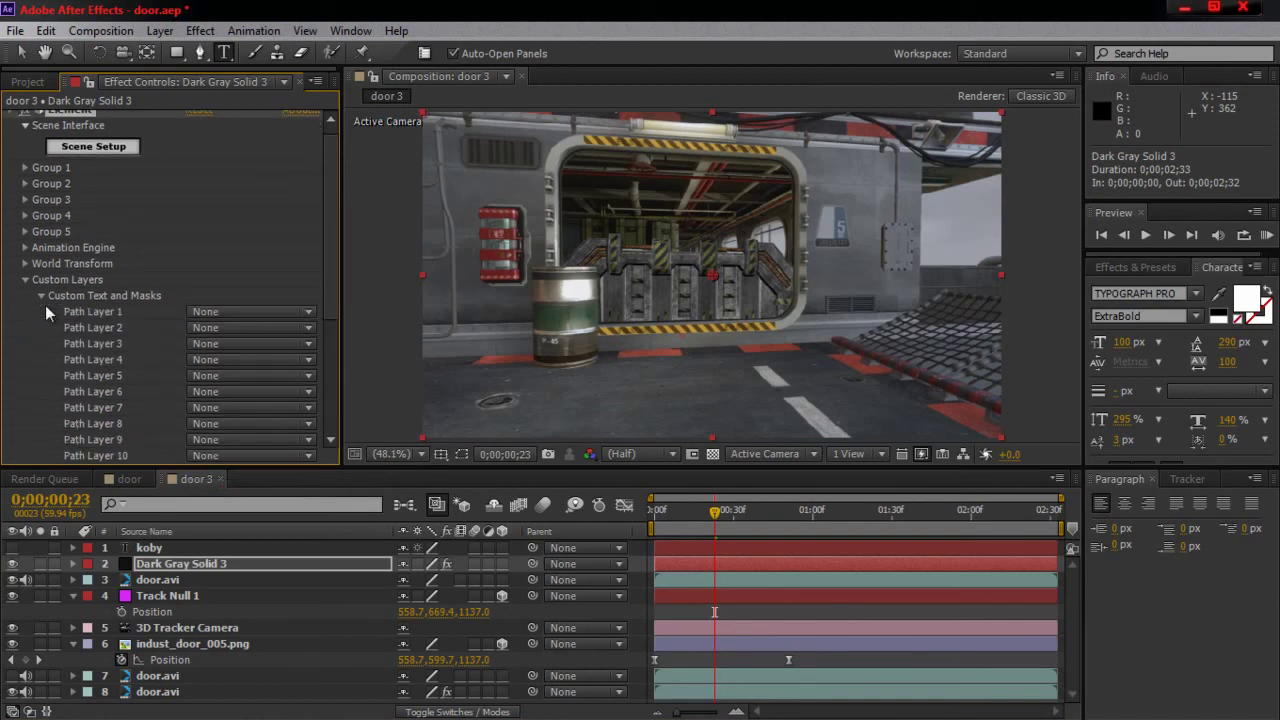
left_click(215, 312)
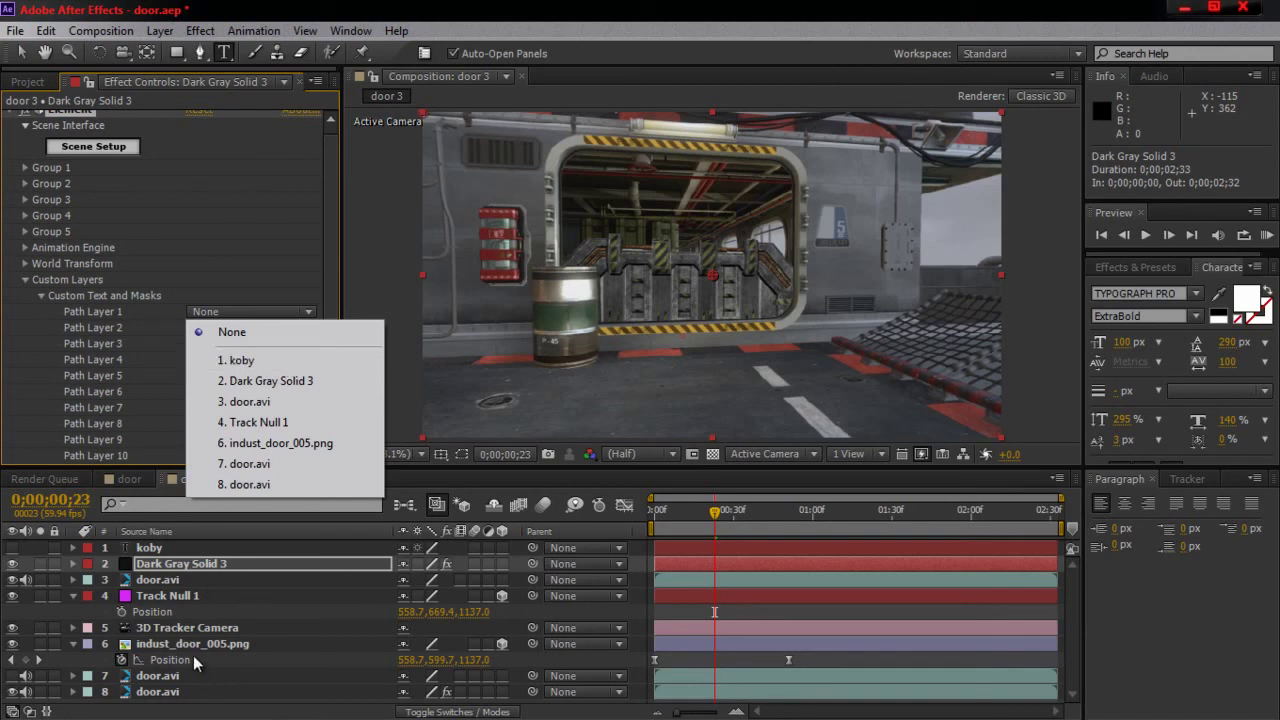
left_click(300, 362)
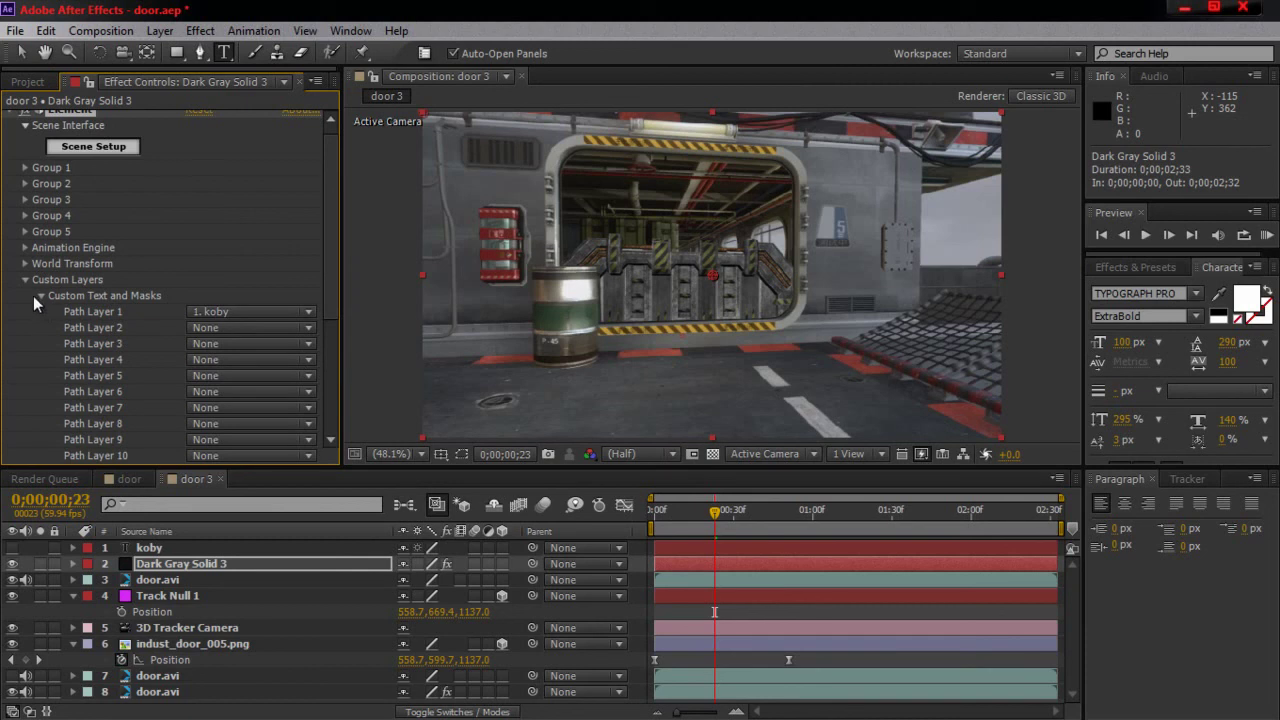
Step: In Element's Scene Setup, extrude the KOBY text and set the environment to Custom Layer 1
left_click(90, 148)
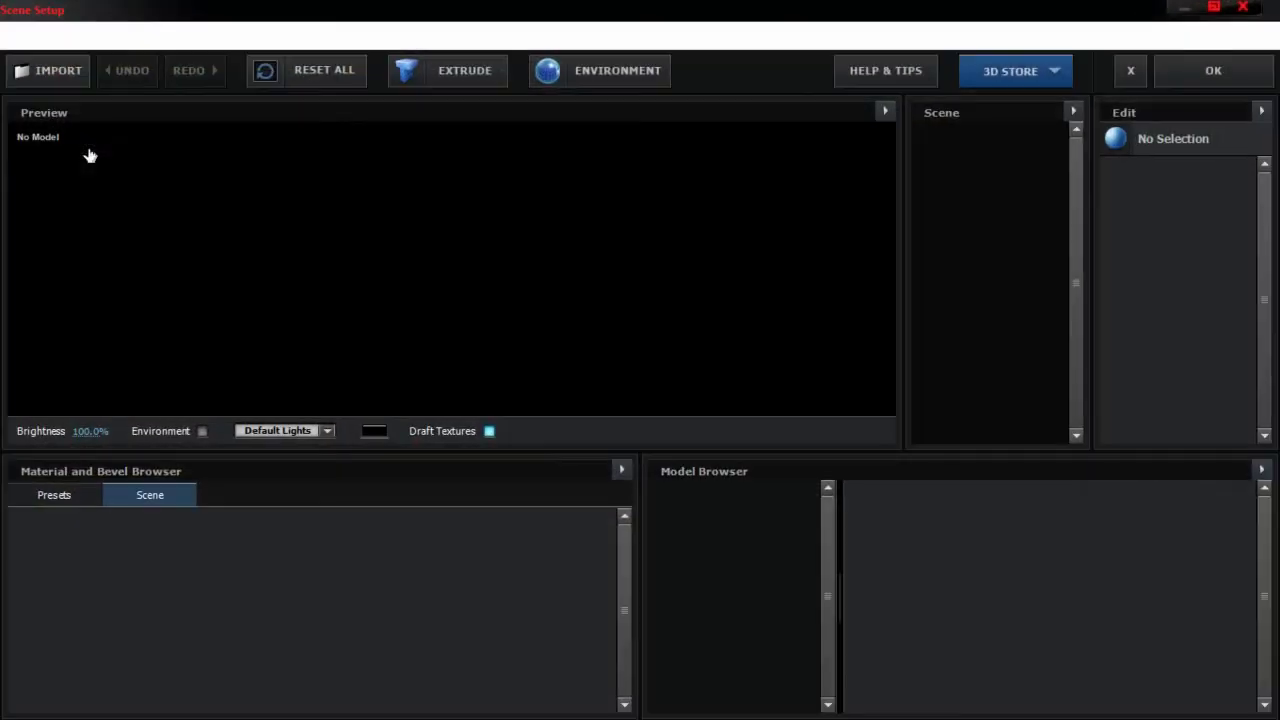
left_click(470, 75)
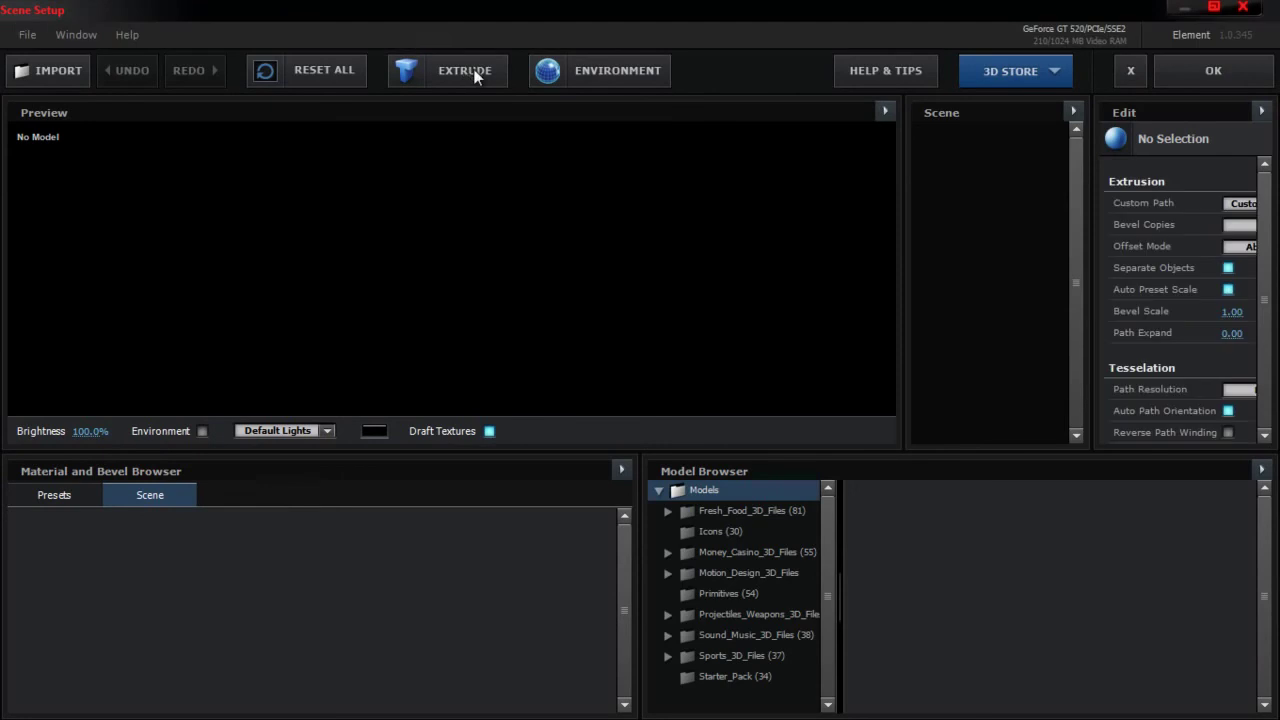
left_click(608, 71)
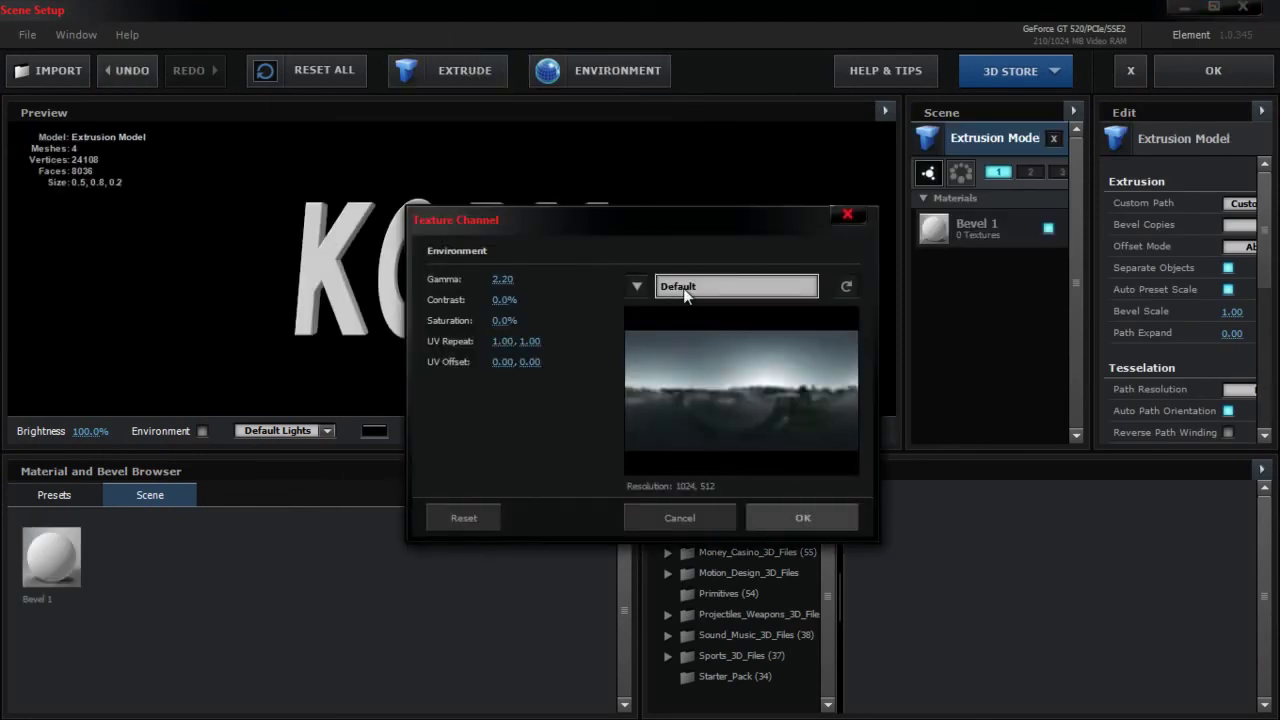
left_click(638, 287)
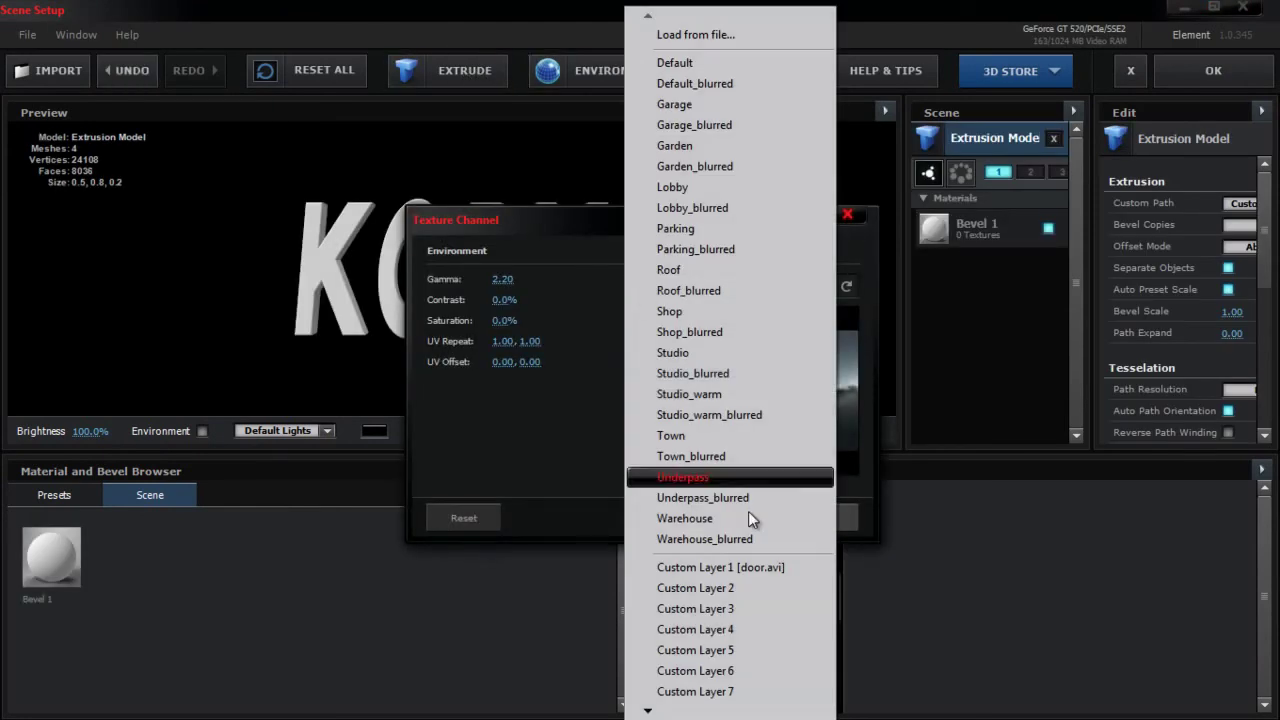
left_click(765, 567)
left_click(811, 515)
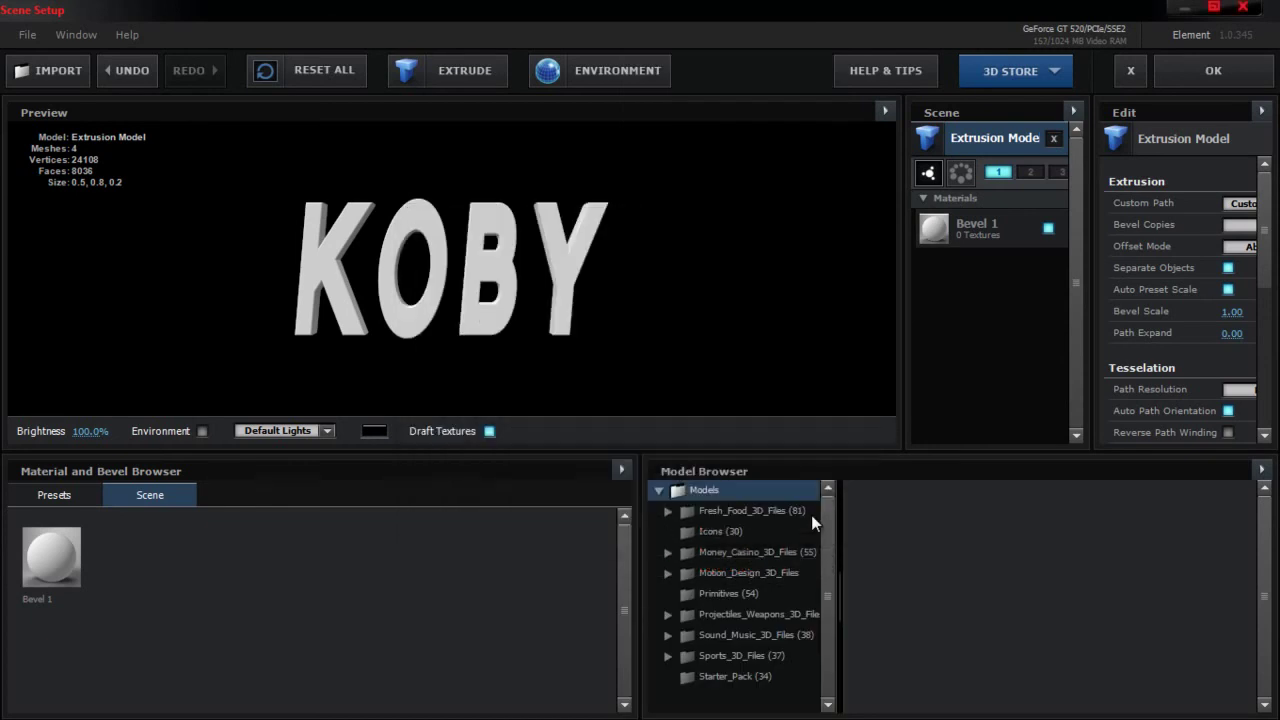
Step: Give the KOBY text the Black_Hole preset material and apply the scene
left_click(53, 494)
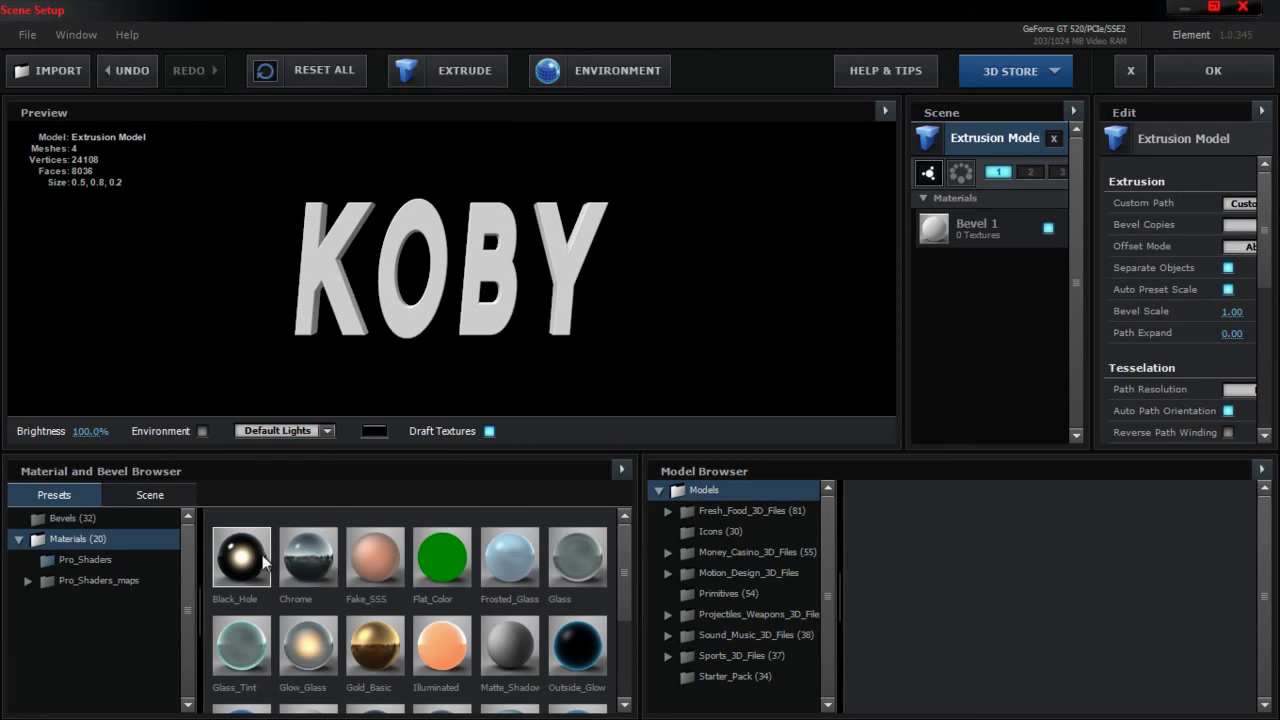
left_click_drag(241, 557, 491, 307)
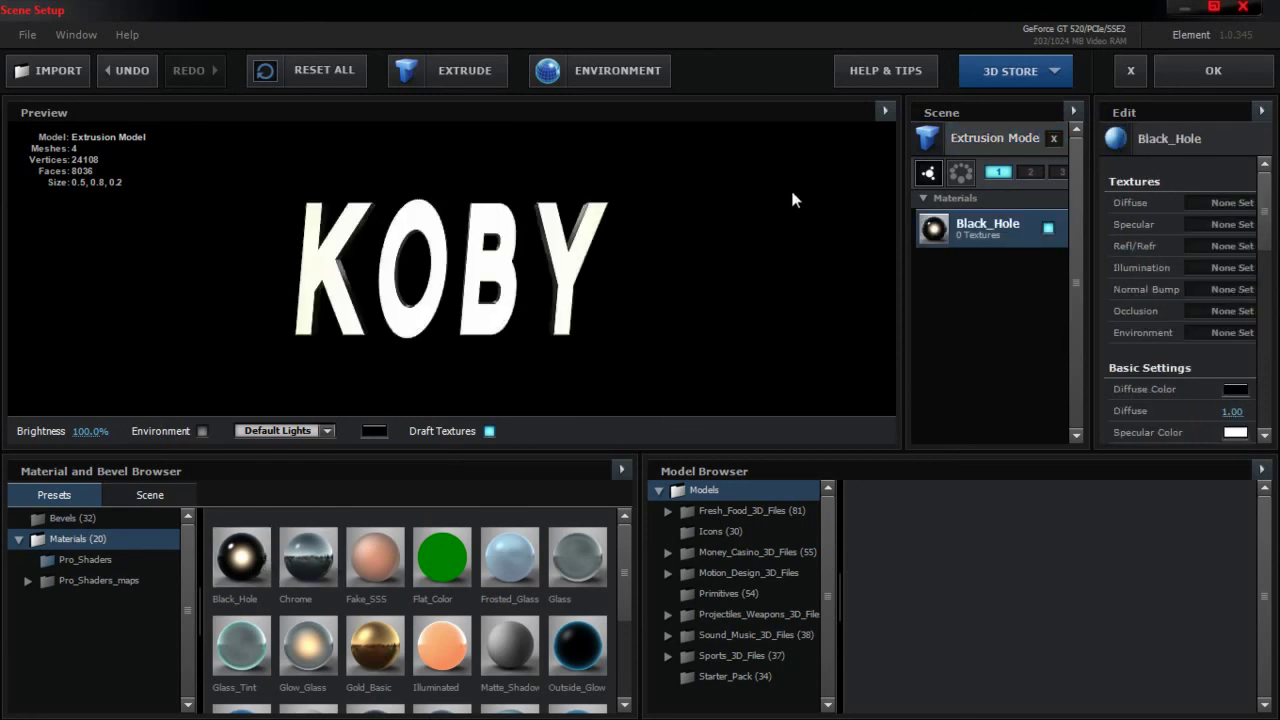
left_click_drag(576, 248, 708, 276)
left_click(1195, 78)
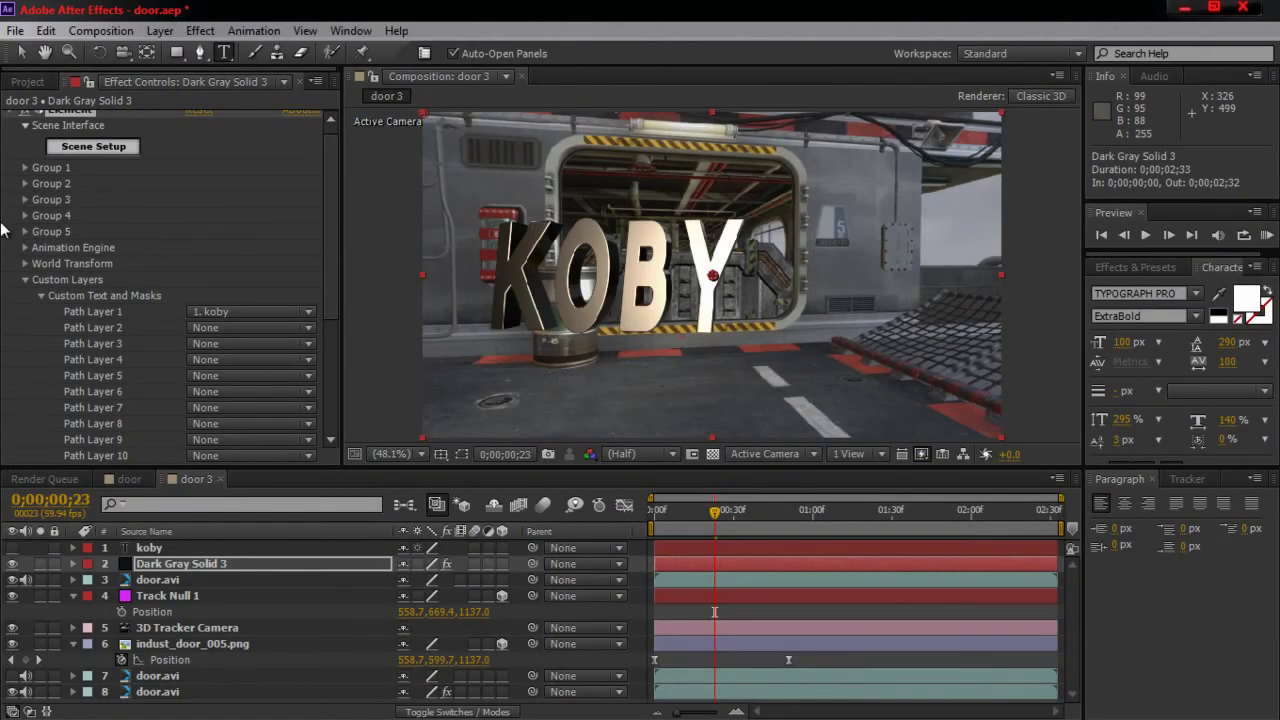
Step: Expand Element's Group 1 Particle Replicator settings alongside Track Null 1's Position
left_click(25, 168)
left_click(40, 195)
left_click(40, 184)
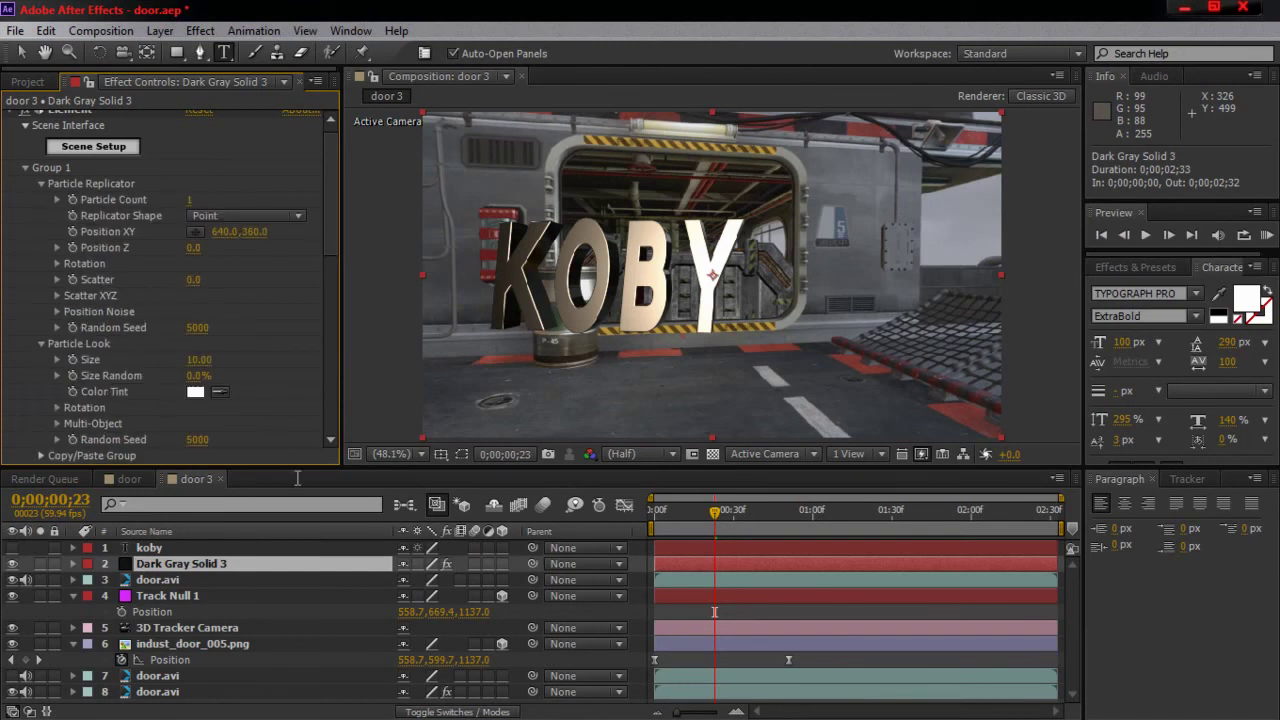
left_click(300, 594)
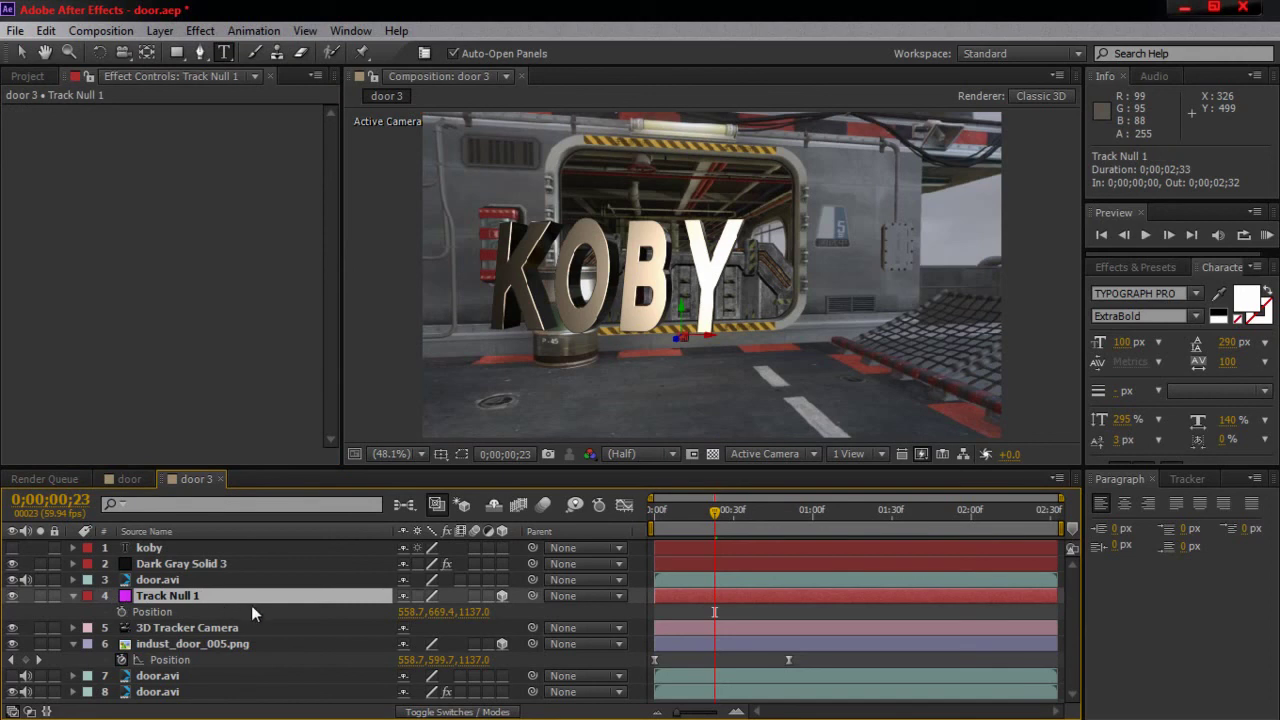
left_click(182, 579)
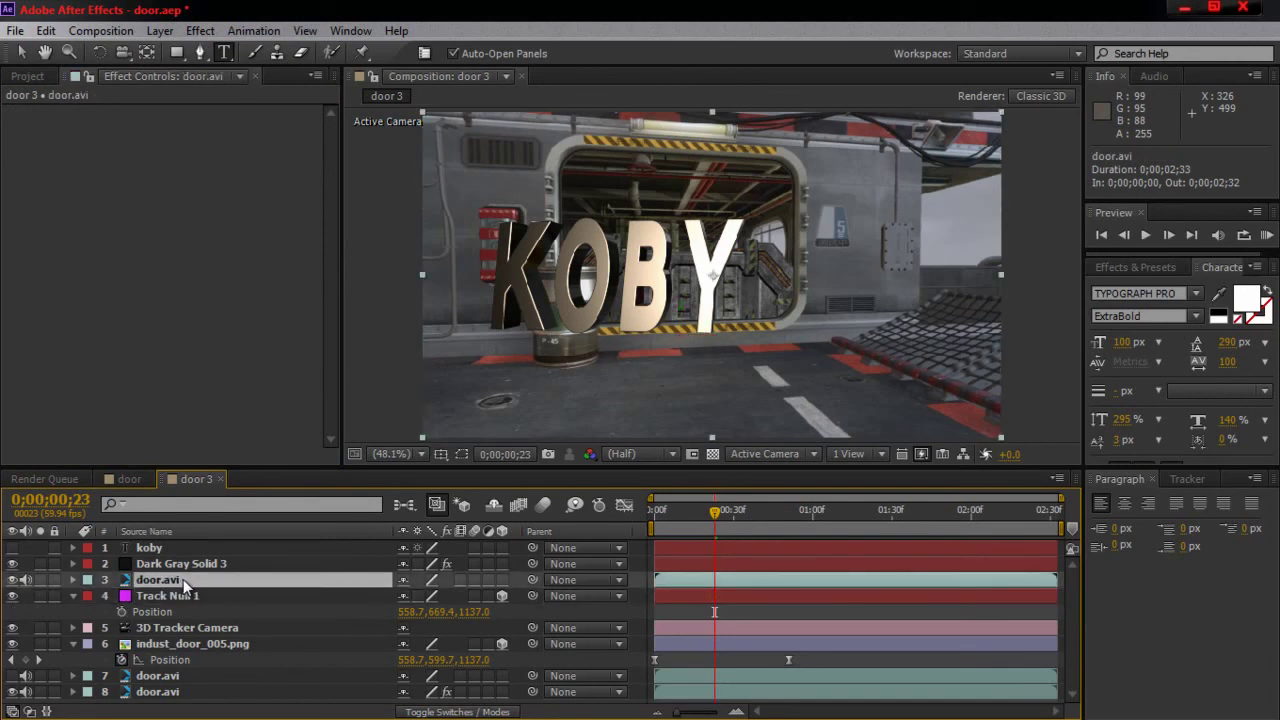
left_click(181, 564)
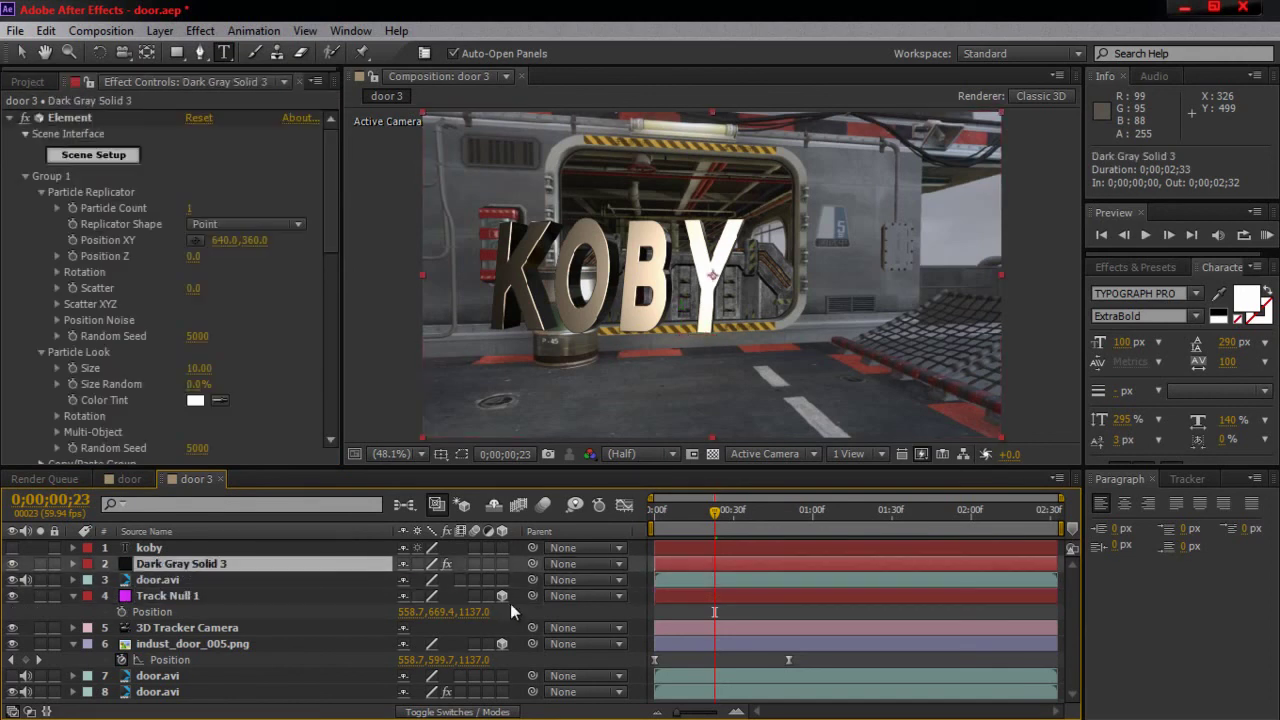
Step: Copy Track Null 1's Z value 1137.0 into Element's Position Z
left_click(478, 612)
right_click(476, 612)
left_click(543, 410)
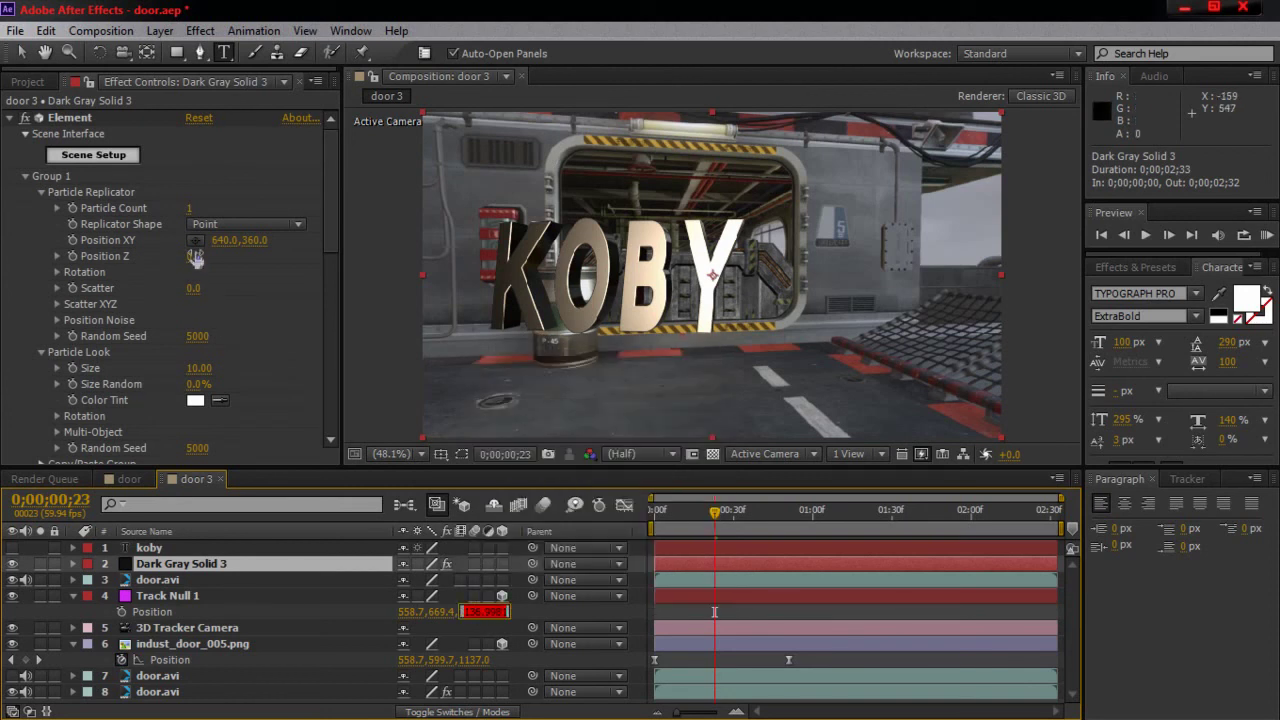
left_click(195, 256)
right_click(195, 256)
left_click(254, 328)
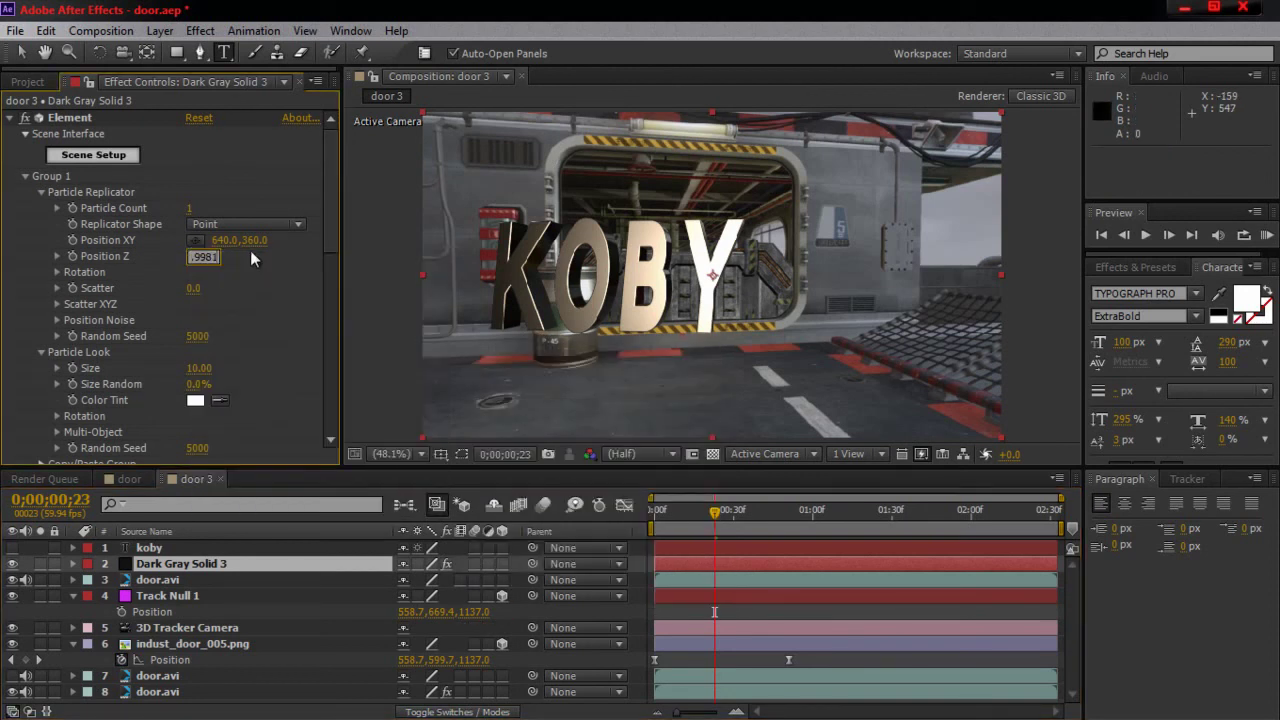
Step: Copy Track Null 1's X and Y into Element's Position XY, giving 558.7, 669.4
left_click(447, 612)
right_click(450, 612)
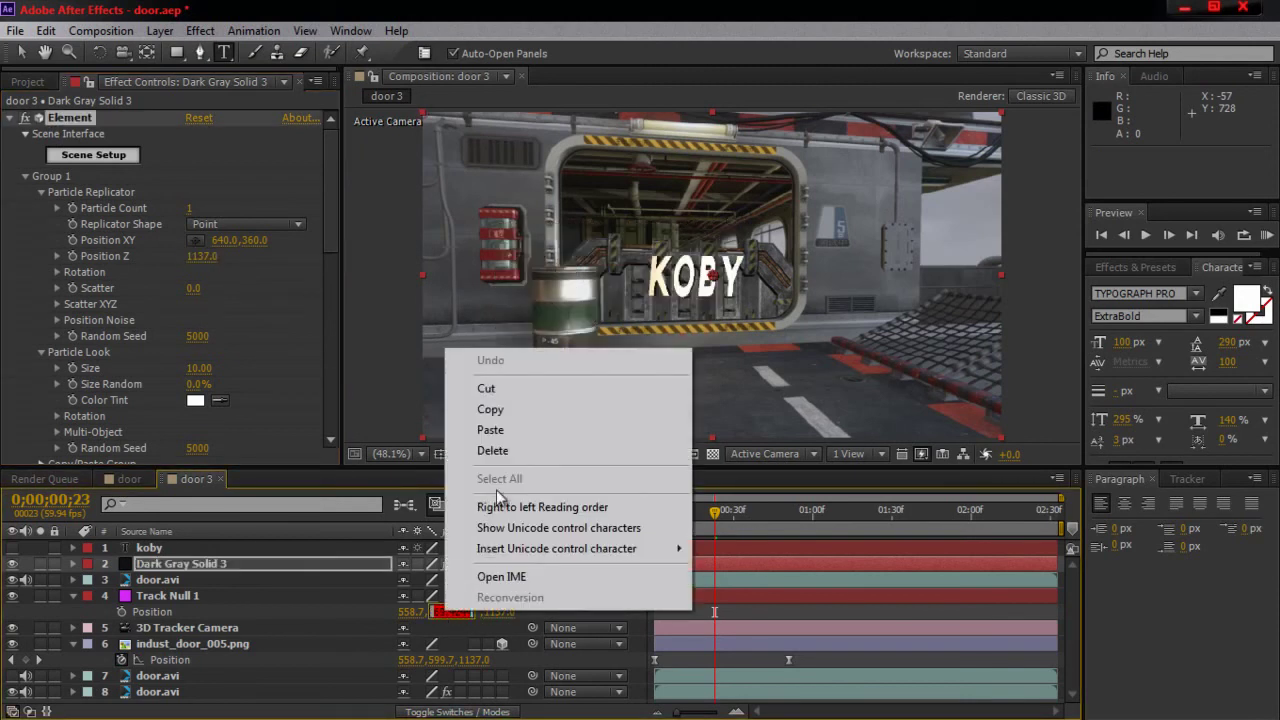
left_click(490, 408)
left_click(258, 240)
right_click(258, 240)
left_click(300, 317)
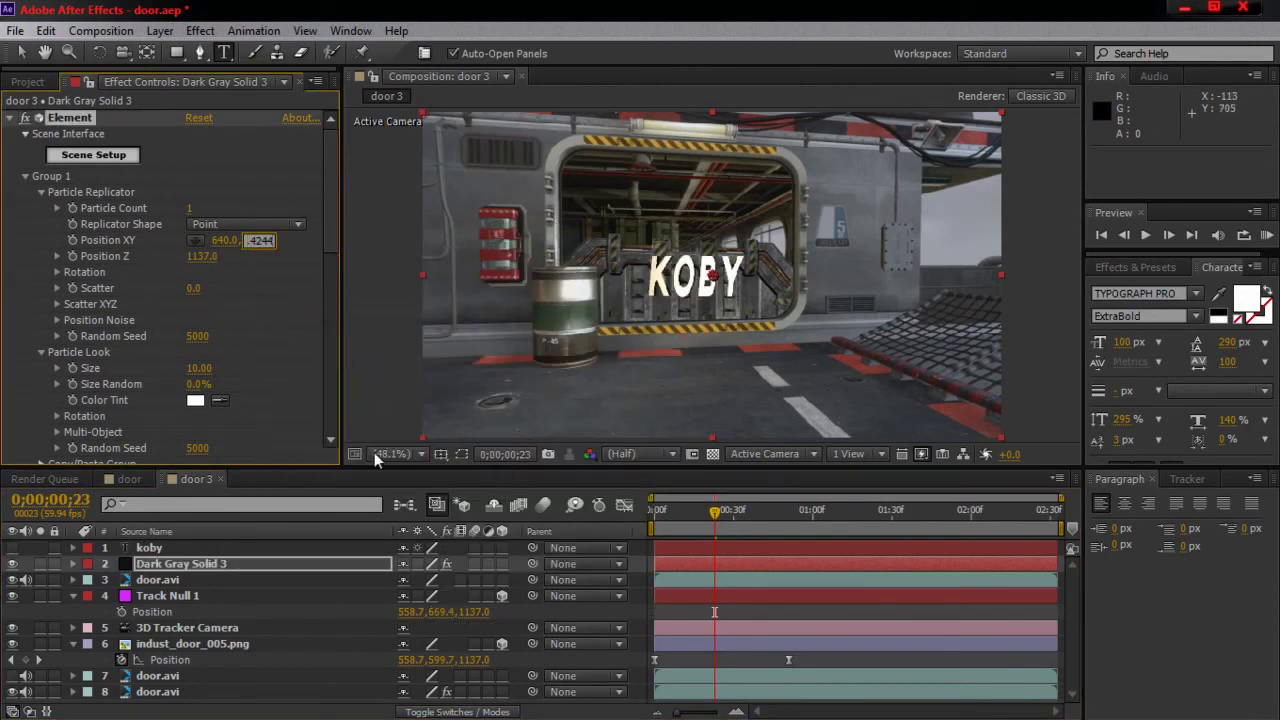
left_click(408, 611)
right_click(408, 611)
left_click(447, 413)
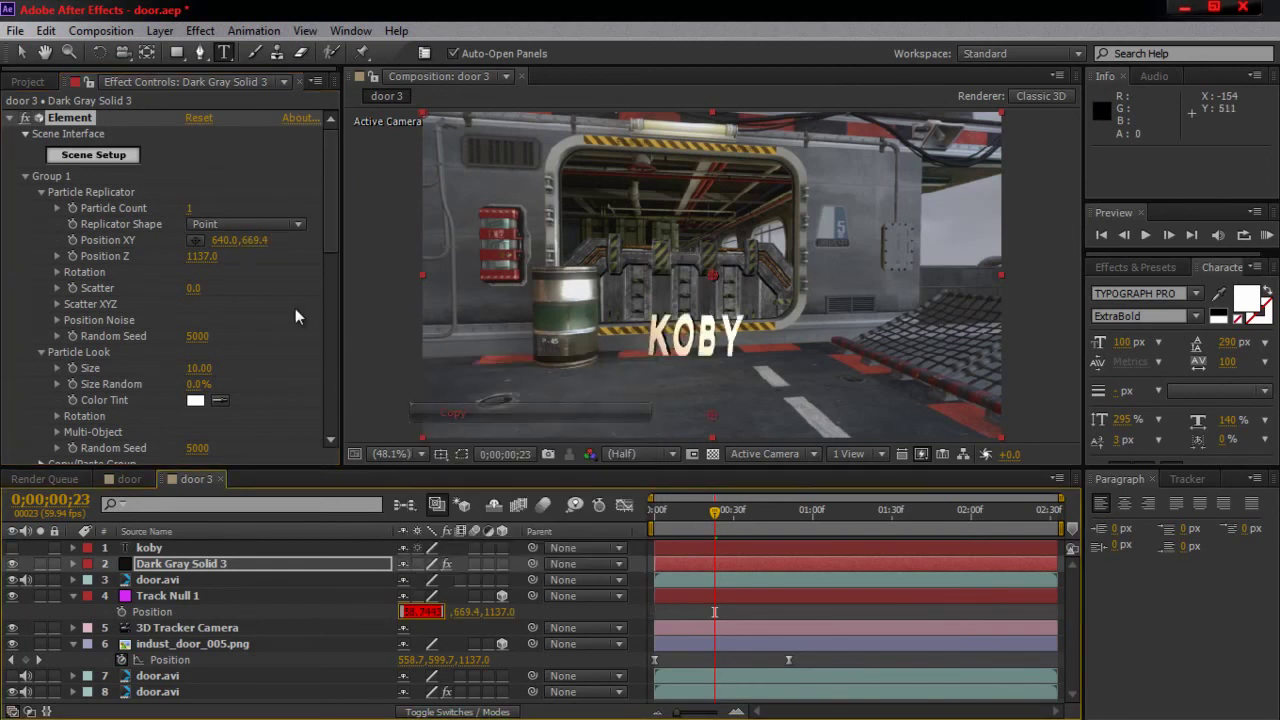
left_click(226, 240)
right_click(226, 242)
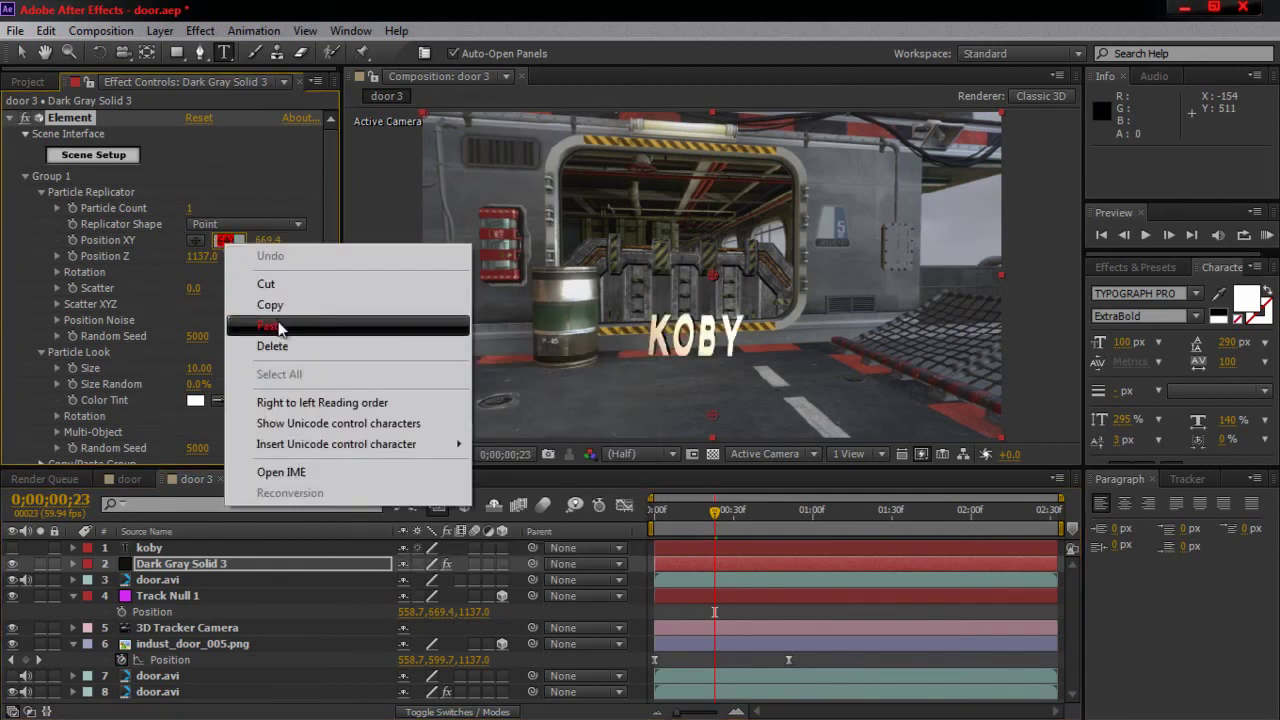
left_click(272, 325)
left_click(293, 236)
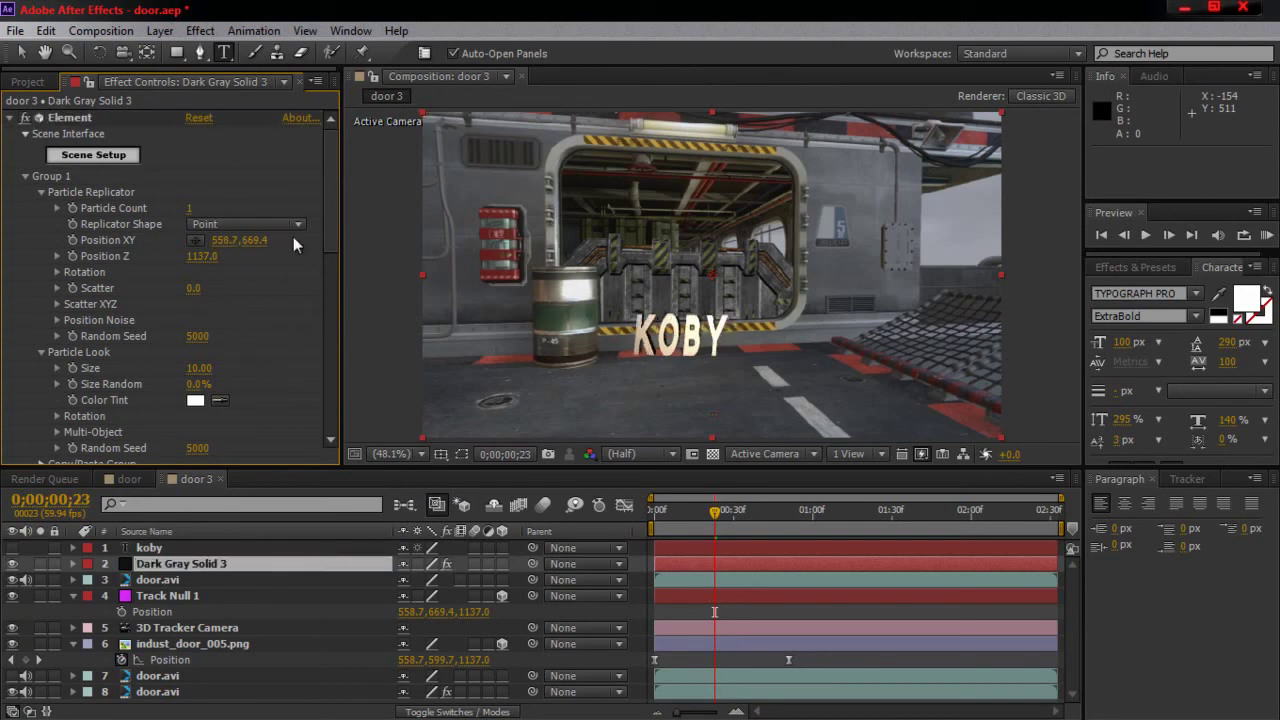
Step: Rotate KOBY -15° on Y, set Position Y to 120.4, and drop Dark Gray Solid 3 below indust_door_005.png
left_click(54, 272)
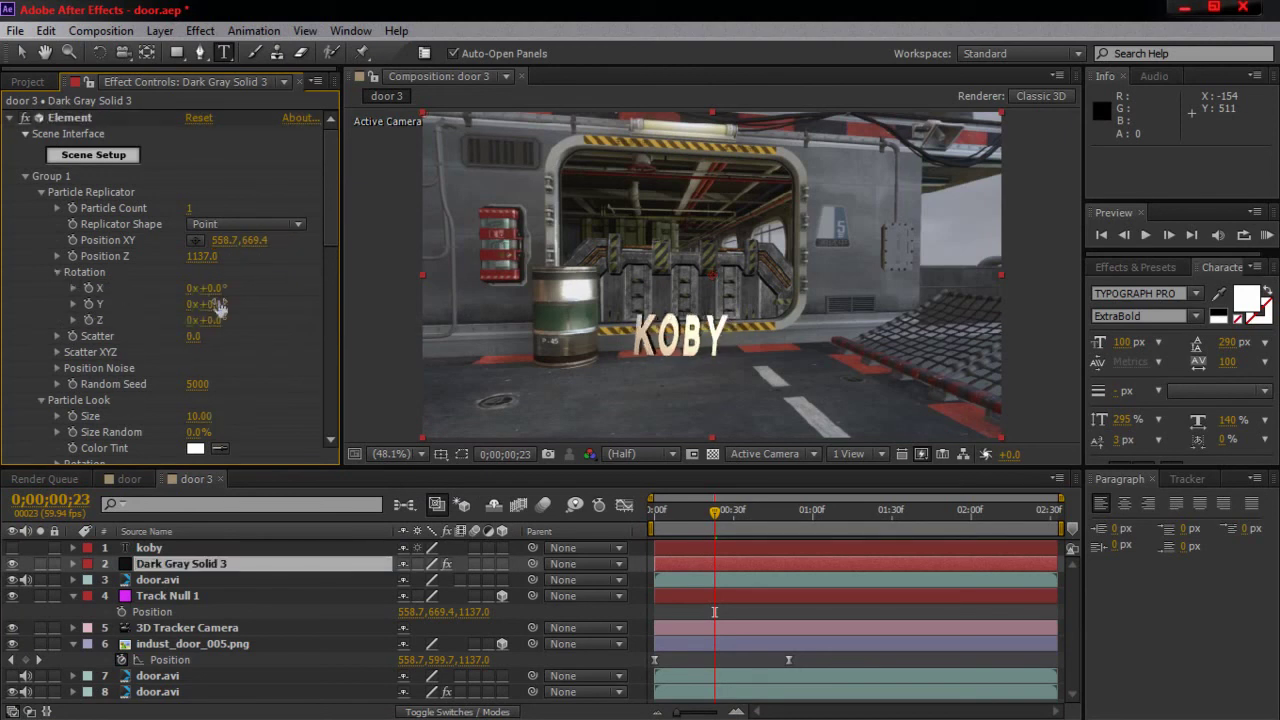
left_click_drag(208, 303, 207, 304)
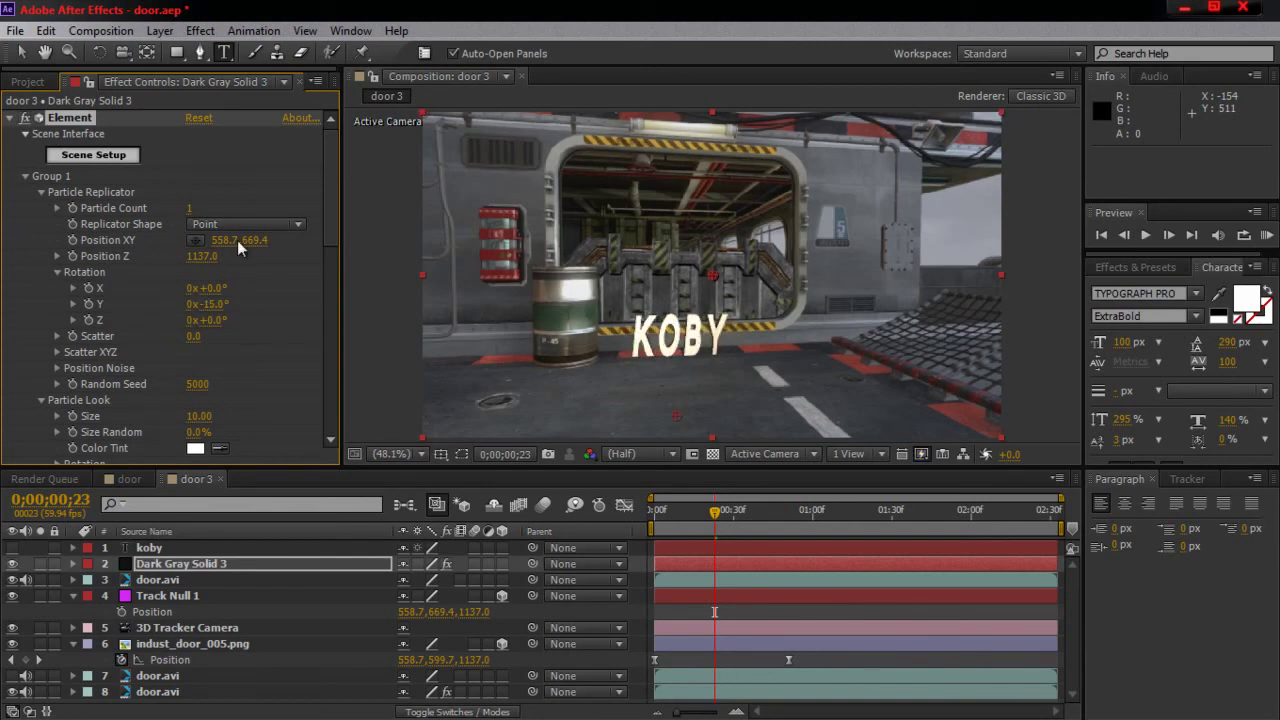
left_click_drag(250, 240, 210, 245)
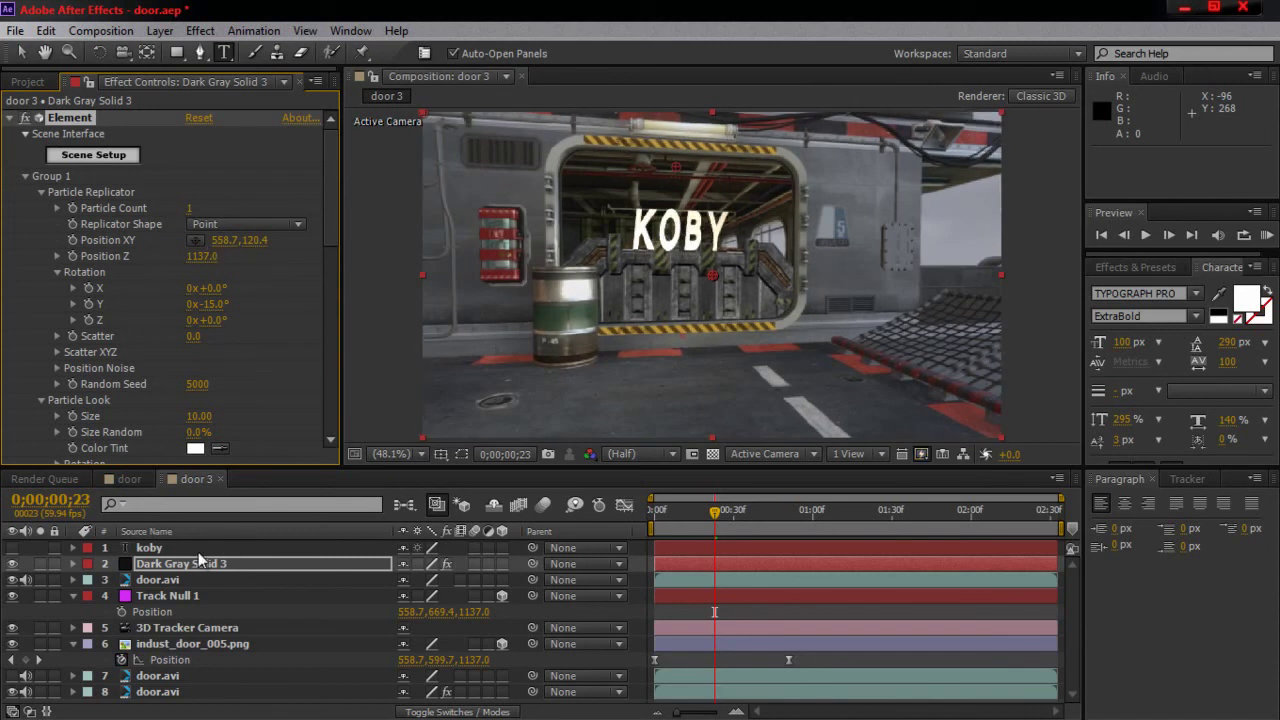
left_click_drag(202, 565, 199, 658)
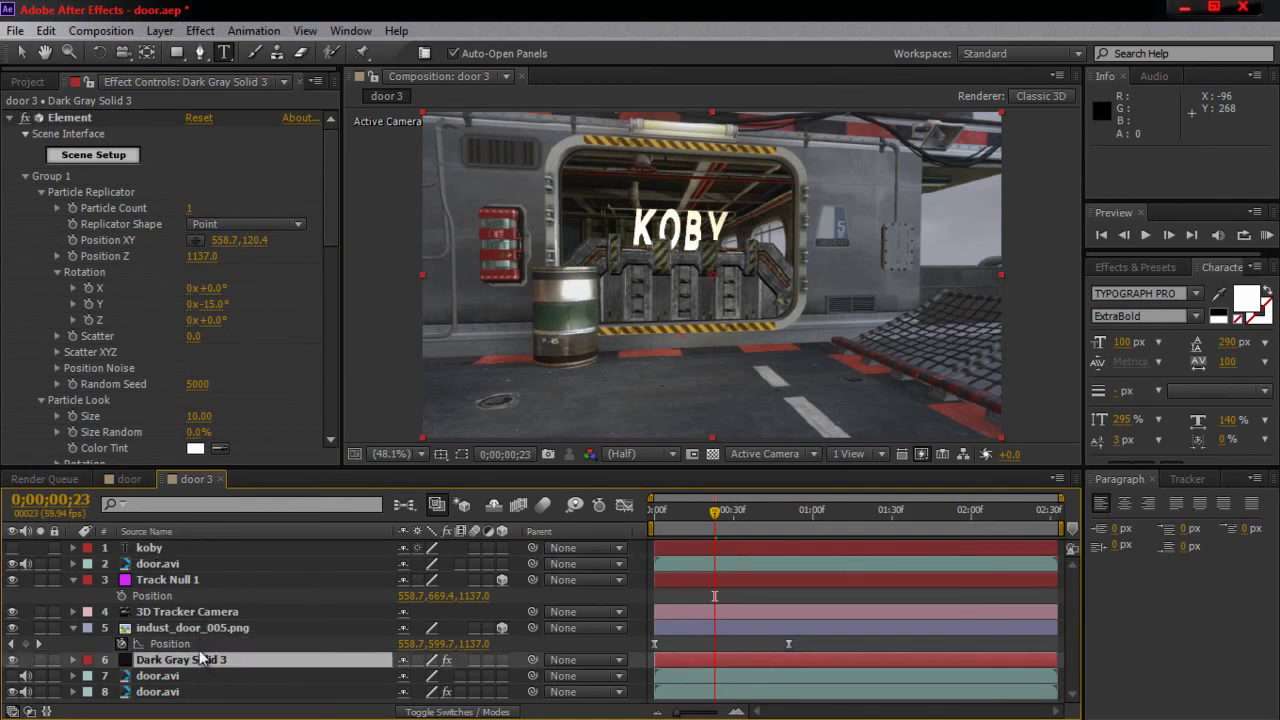
Step: Late in the shot, shift KOBY right and down to Element Position 928.7, 182.4, centred in the doorway
left_click(202, 629)
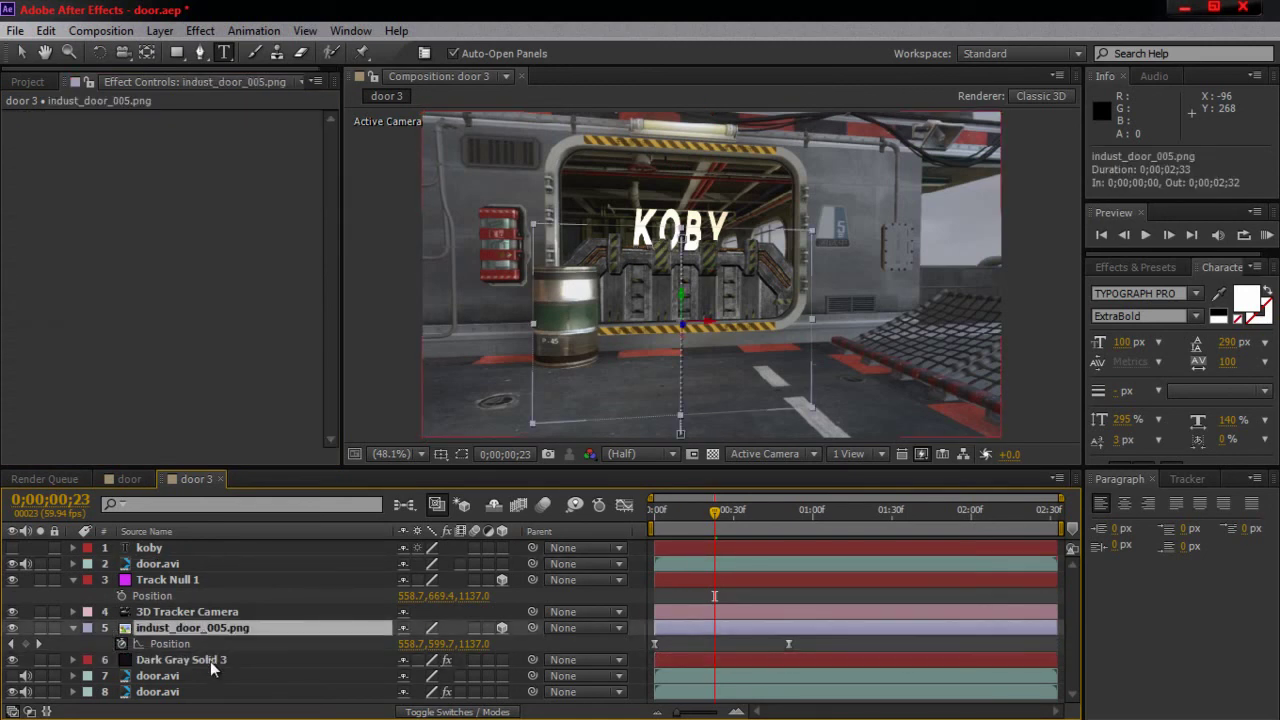
left_click(210, 662)
left_click_drag(699, 511, 983, 490)
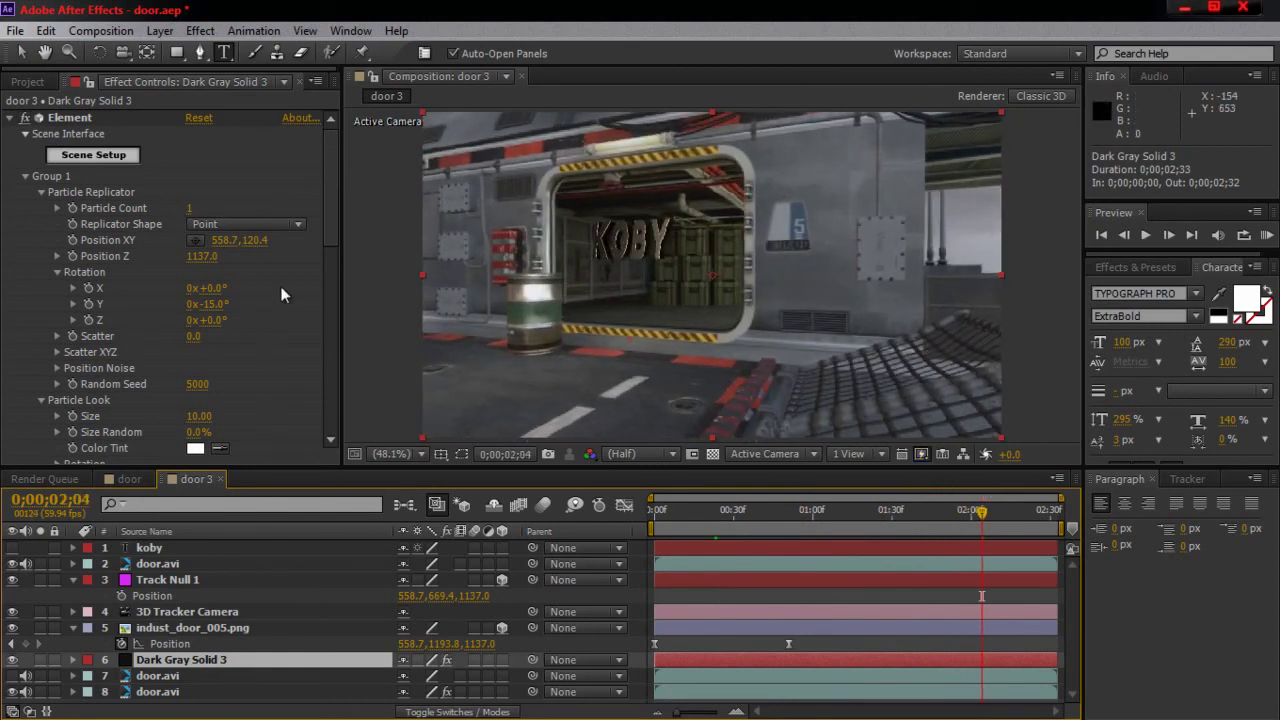
left_click_drag(257, 249, 305, 247)
left_click_drag(217, 240, 580, 232)
mouse_move(821, 195)
left_mouse_down()
mouse_move(1001, 195)
mouse_move(811, 196)
left_mouse_up()
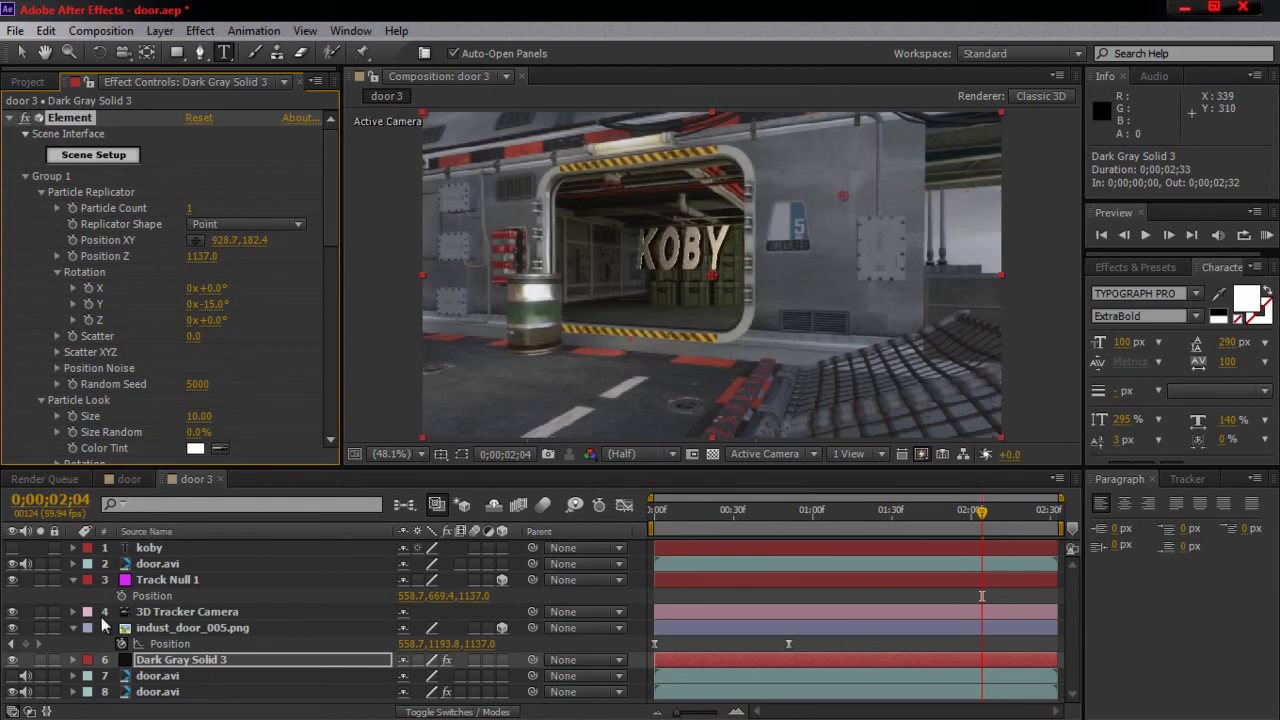
left_click(175, 566)
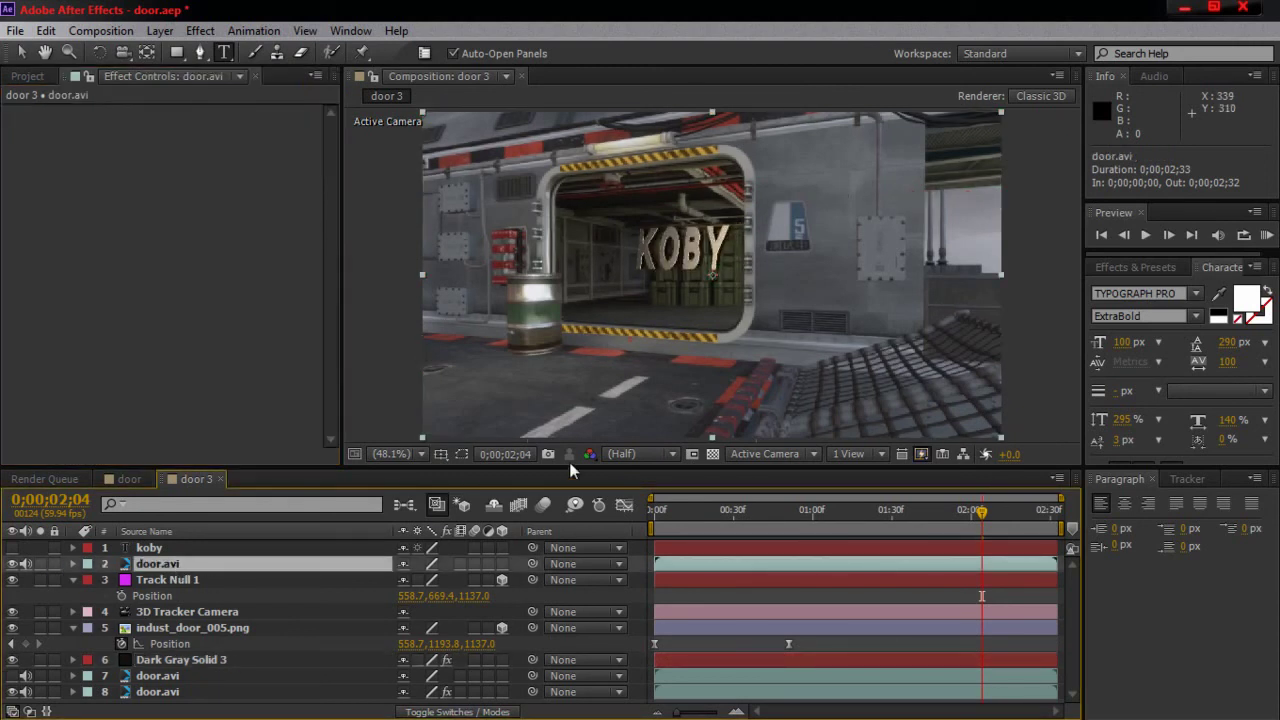
left_click(465, 454)
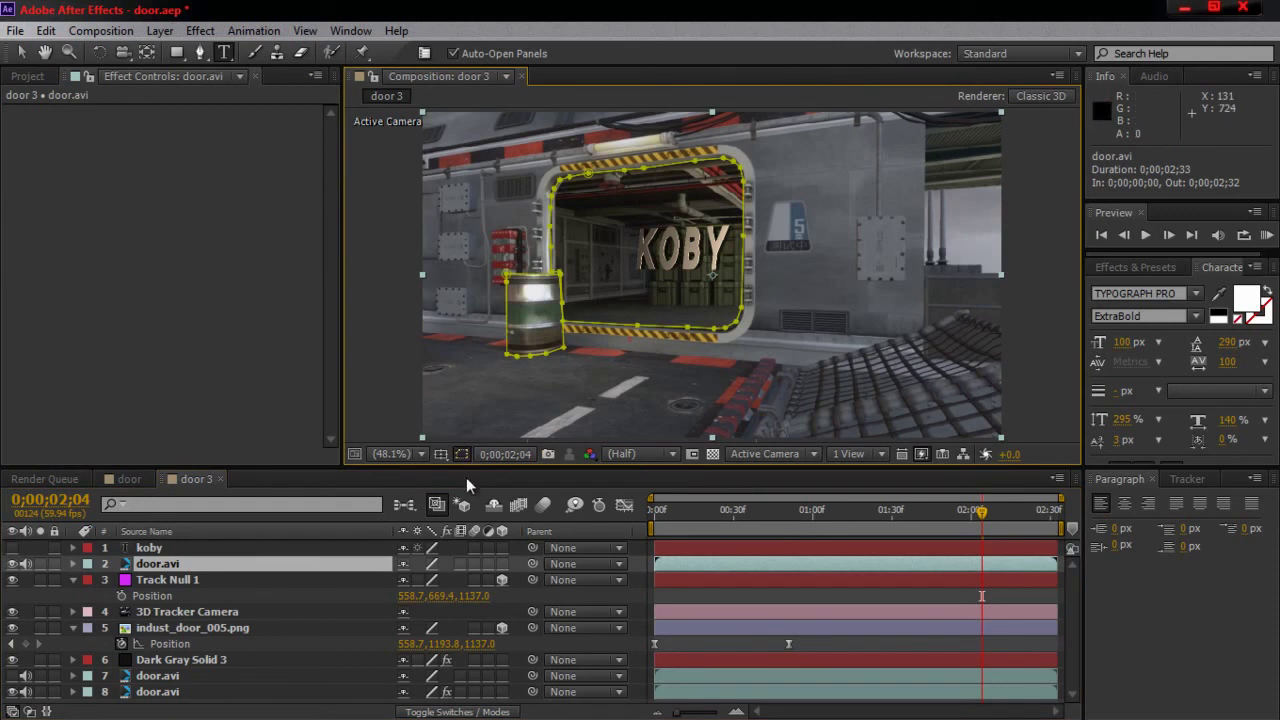
left_click(219, 609)
left_click(220, 627)
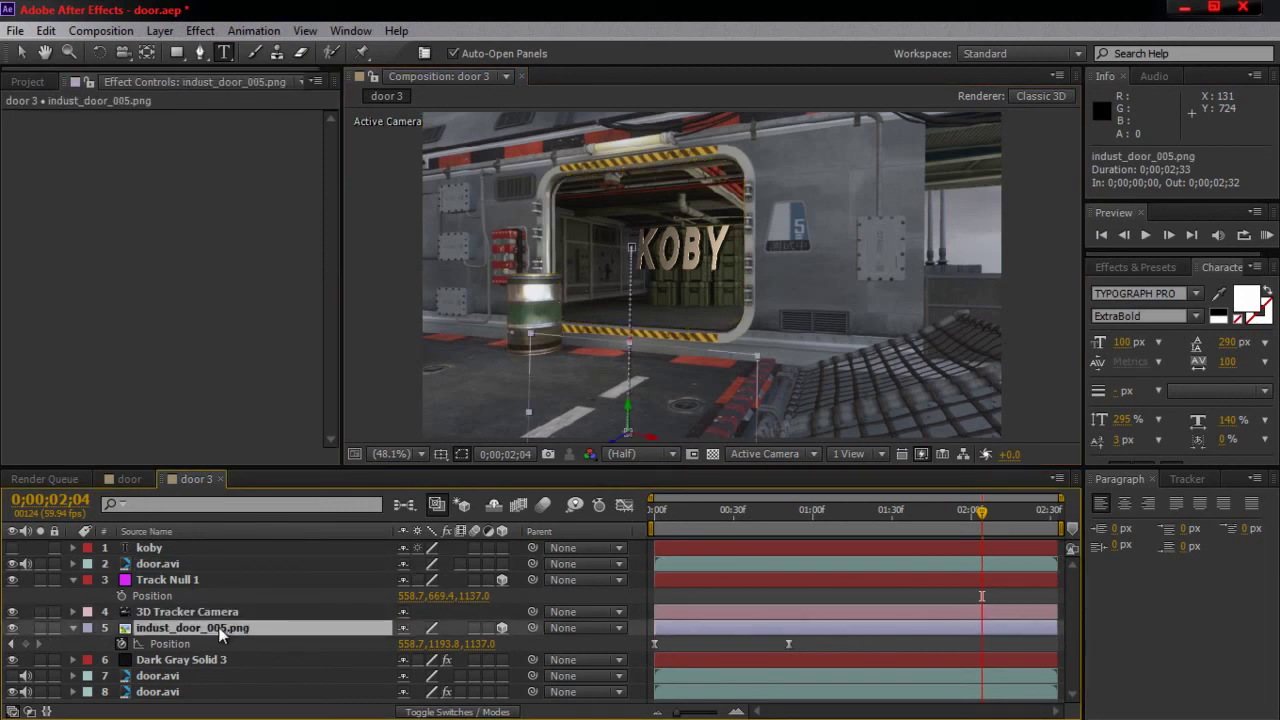
left_click_drag(715, 515, 1003, 500)
left_click_drag(760, 508, 688, 520)
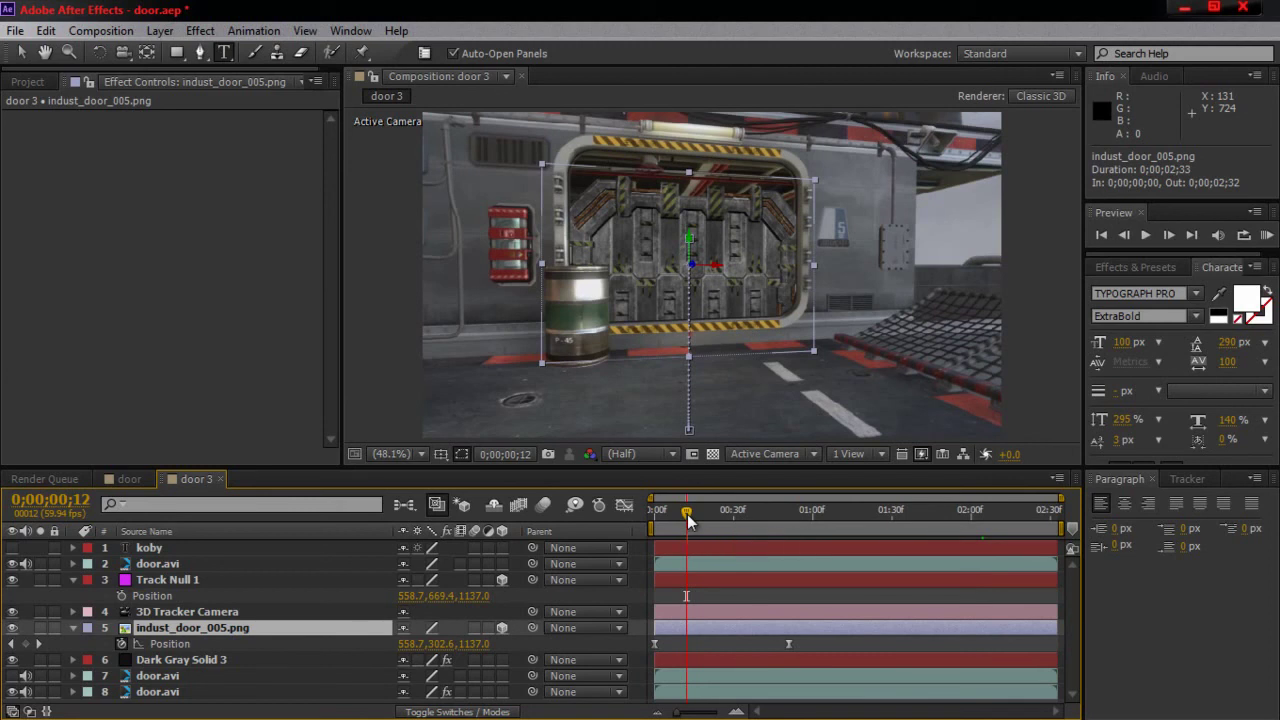
left_click_drag(688, 522, 773, 518)
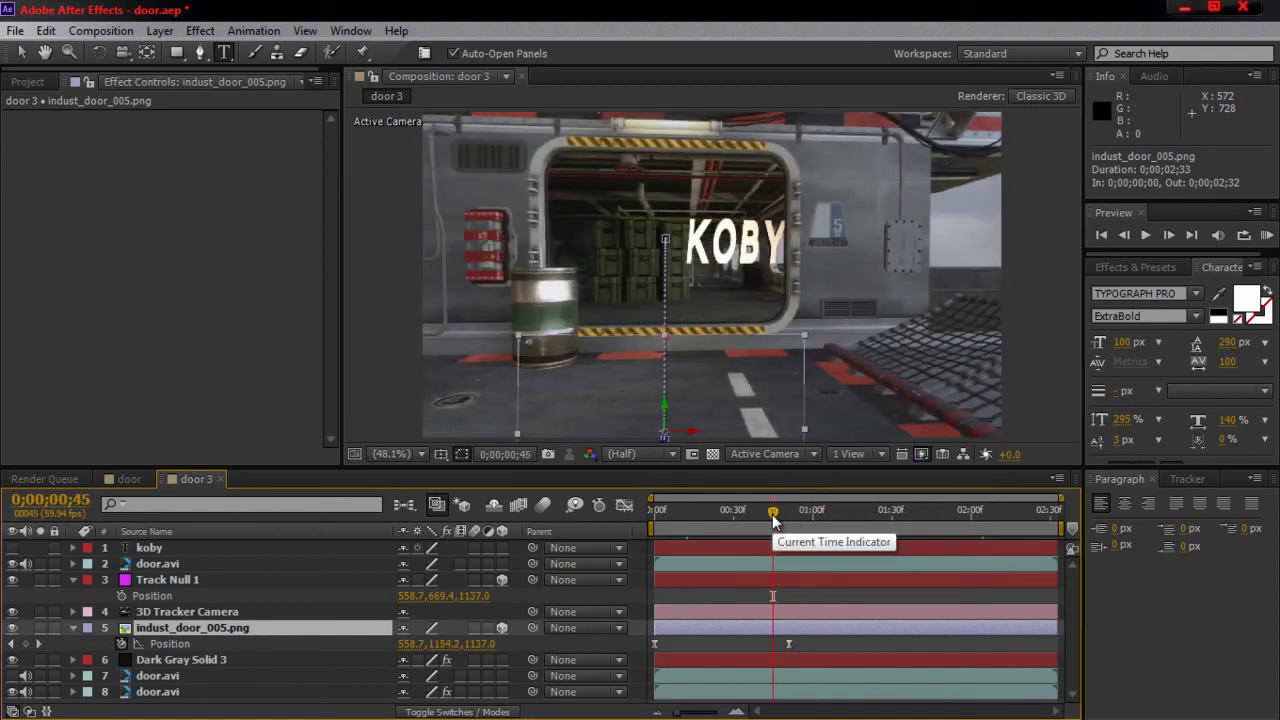